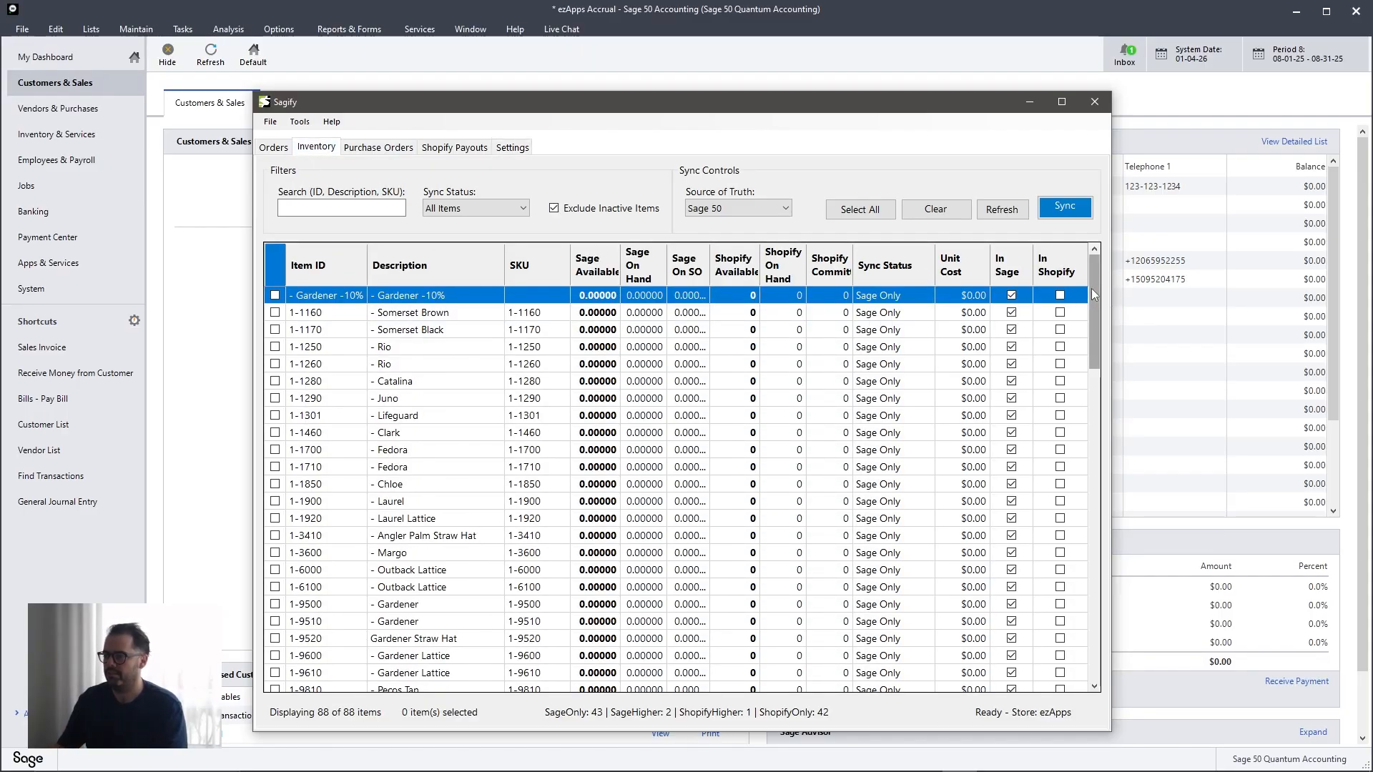
Step: Check the description and sync status of item 1-1160 in the inventory list
{"action": "mouse_move", "coordinate": [1091, 289]}
{"action": "left_mouse_down"}
{"action": "mouse_move", "coordinate": [1097, 565]}
{"action": "mouse_move", "coordinate": [1110, 551]}
{"action": "mouse_move", "coordinate": [1091, 272]}
{"action": "left_mouse_up"}
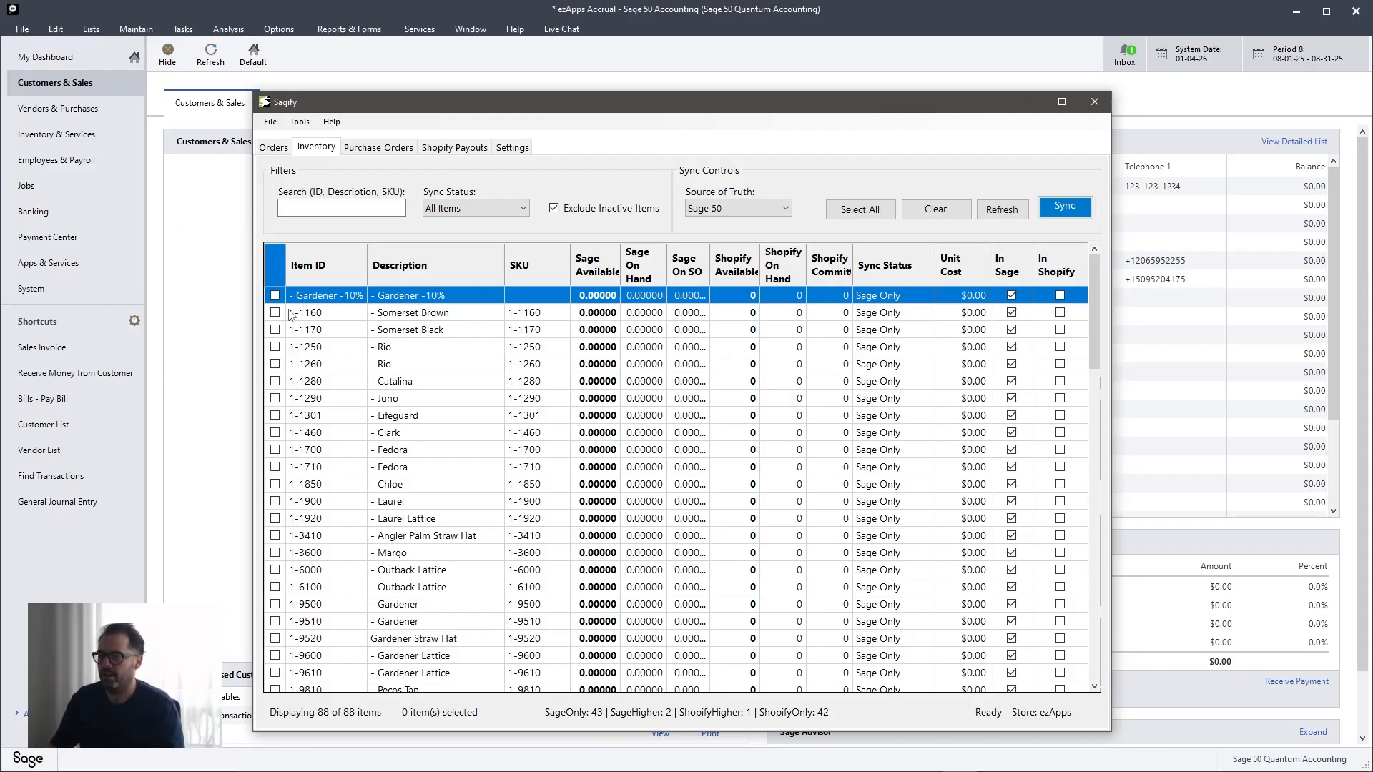
{"action": "left_click", "coordinate": [369, 316]}
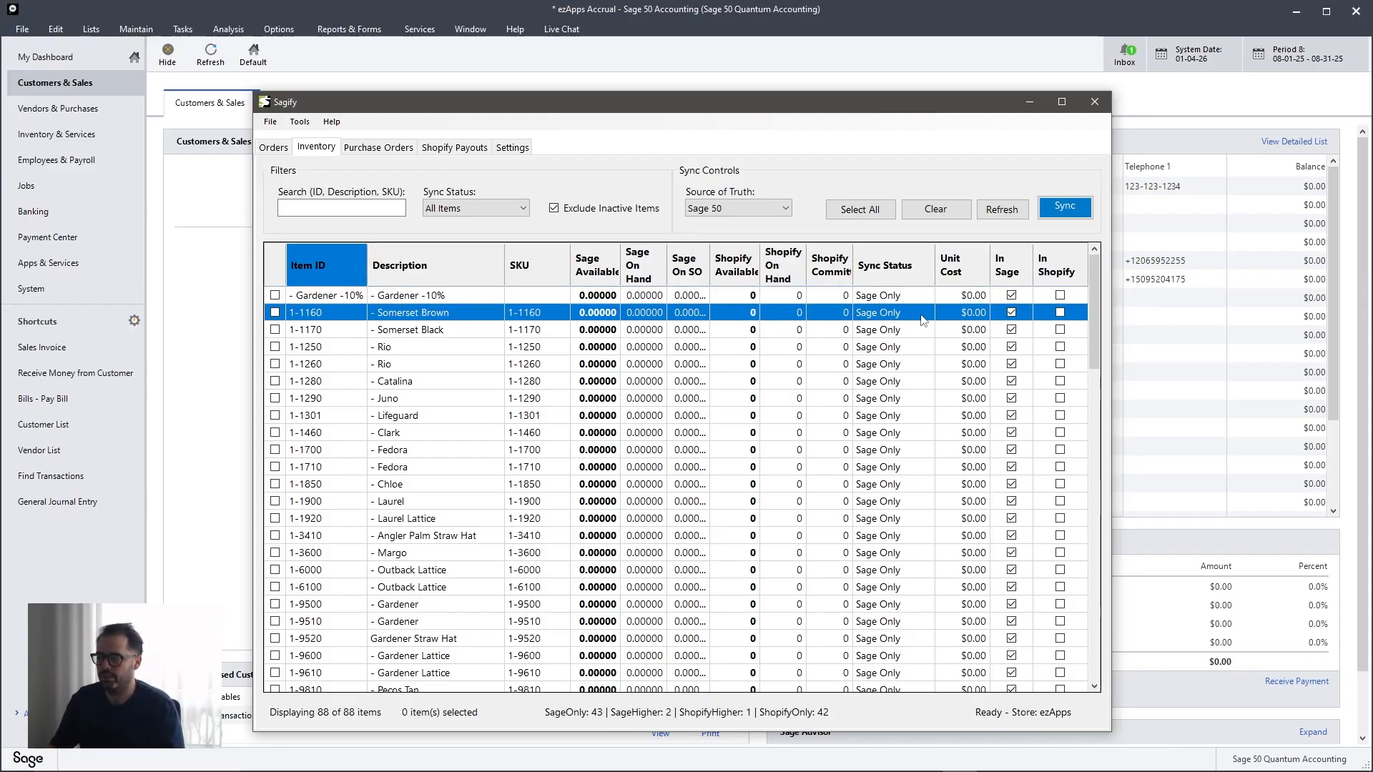
{"action": "left_click", "coordinate": [884, 314]}
{"action": "left_click", "coordinate": [444, 315]}
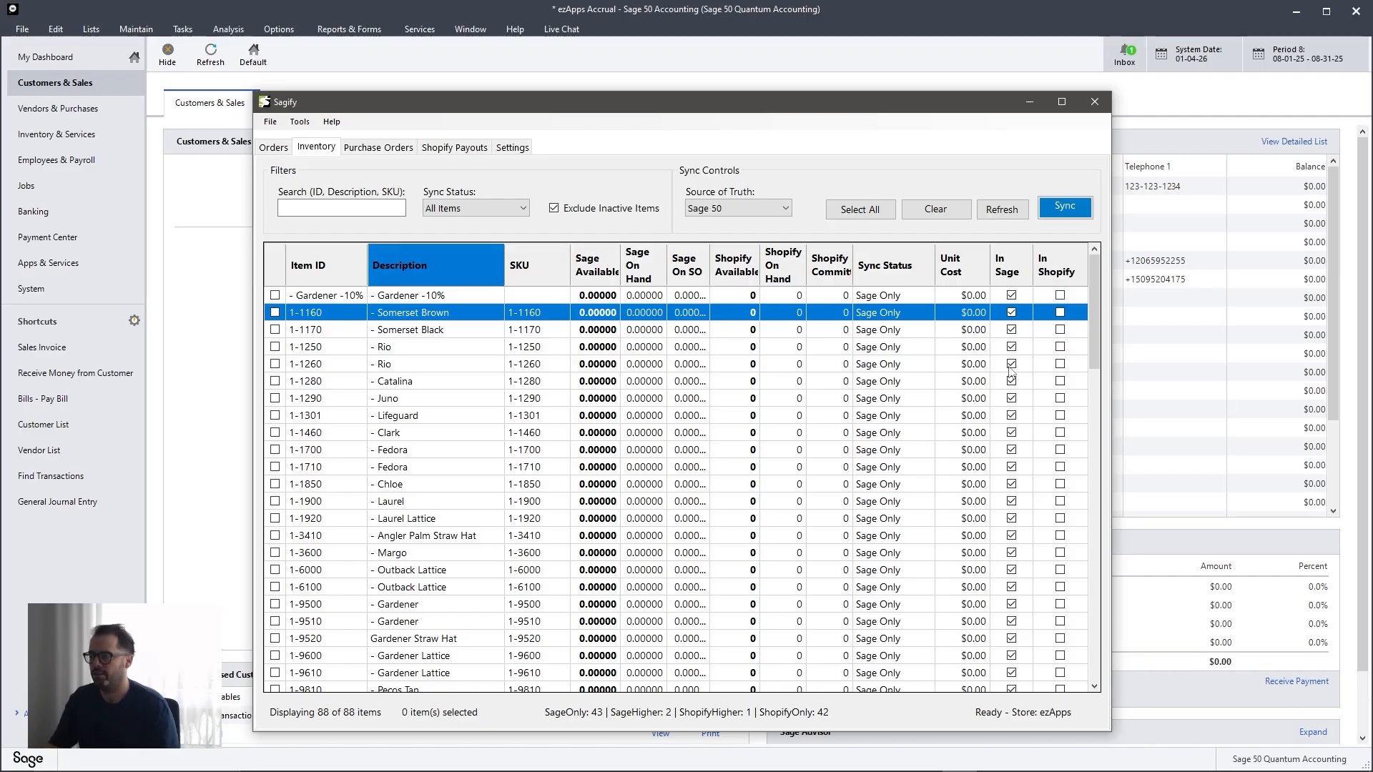
{"action": "mouse_move", "coordinate": [1093, 326]}
{"action": "left_mouse_down"}
{"action": "mouse_move", "coordinate": [1095, 408]}
{"action": "mouse_move", "coordinate": [1094, 319]}
{"action": "left_mouse_up"}
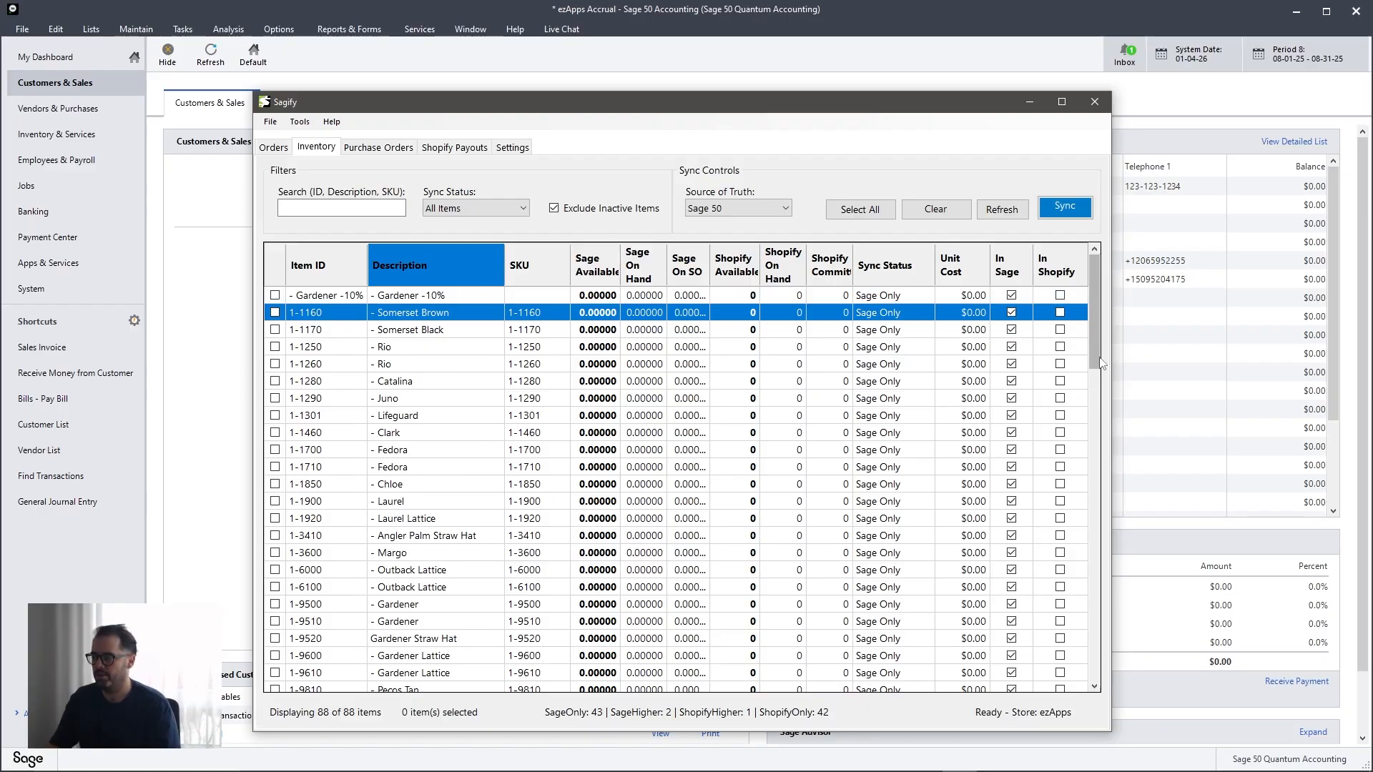
Step: Mark item 11223344, which exists in both Sage and Shopify, for syncing
{"action": "scroll", "coordinate": [1065, 379], "scroll_direction": "down", "scroll_amount": 7}
{"action": "left_click", "coordinate": [1067, 384]}
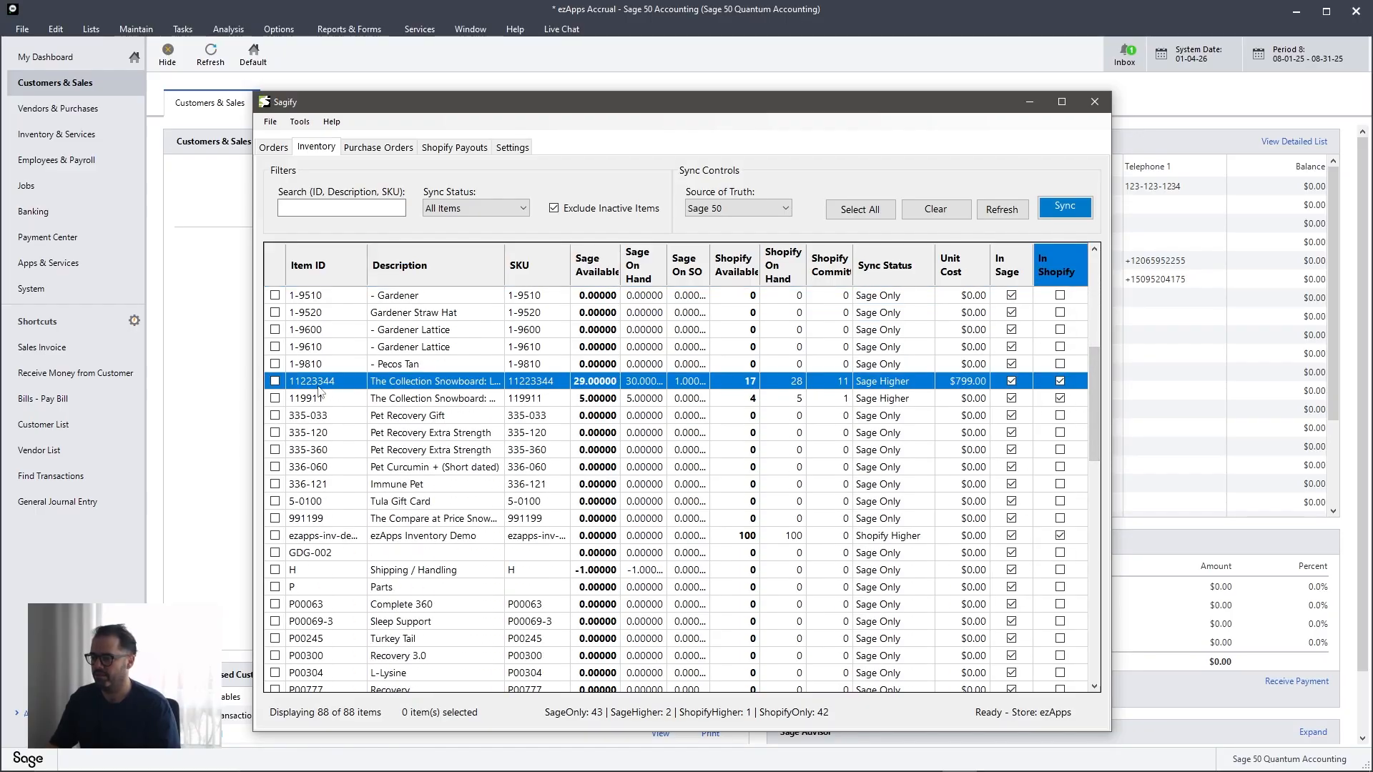
{"action": "left_click", "coordinate": [276, 382]}
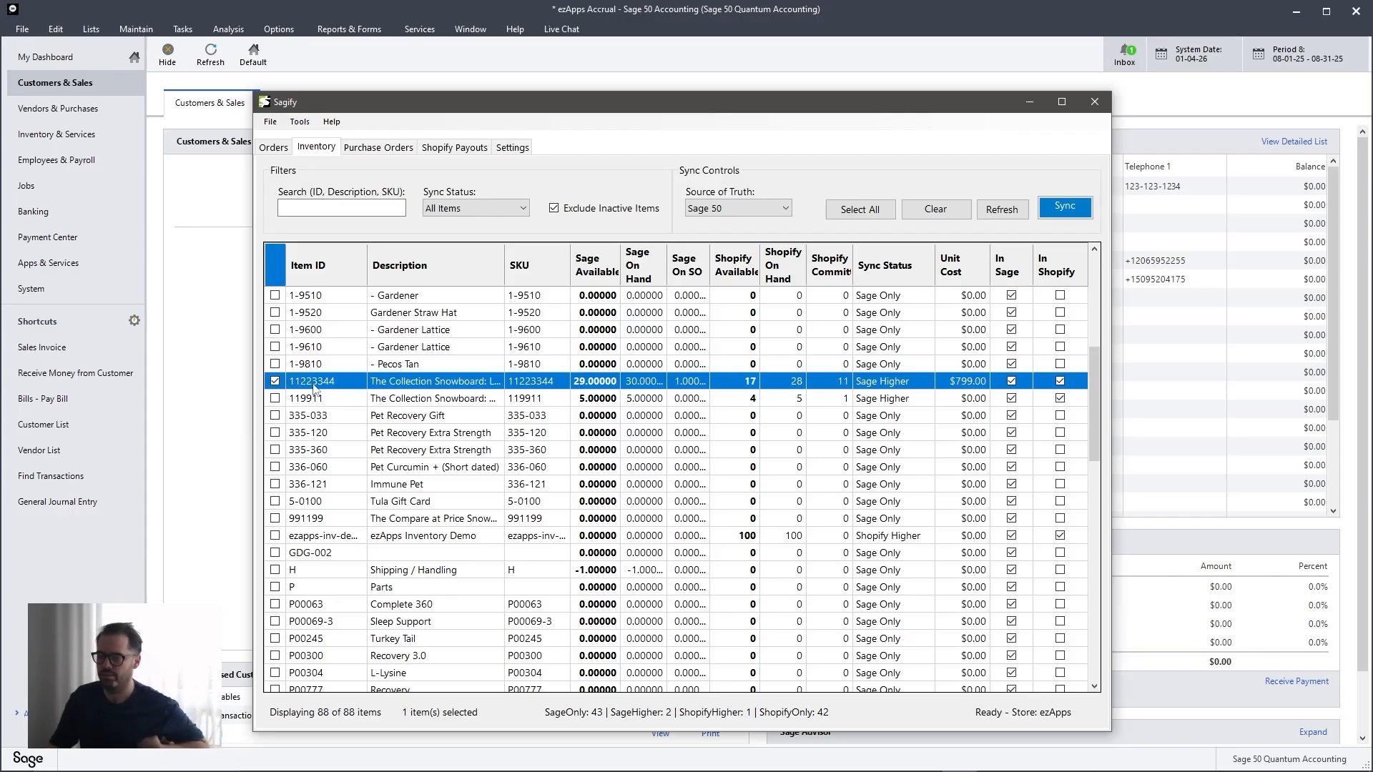
Step: Switch to Sage 50 and open the record of inventory item 11223344 to view its quantities
{"action": "left_click", "coordinate": [1344, 221]}
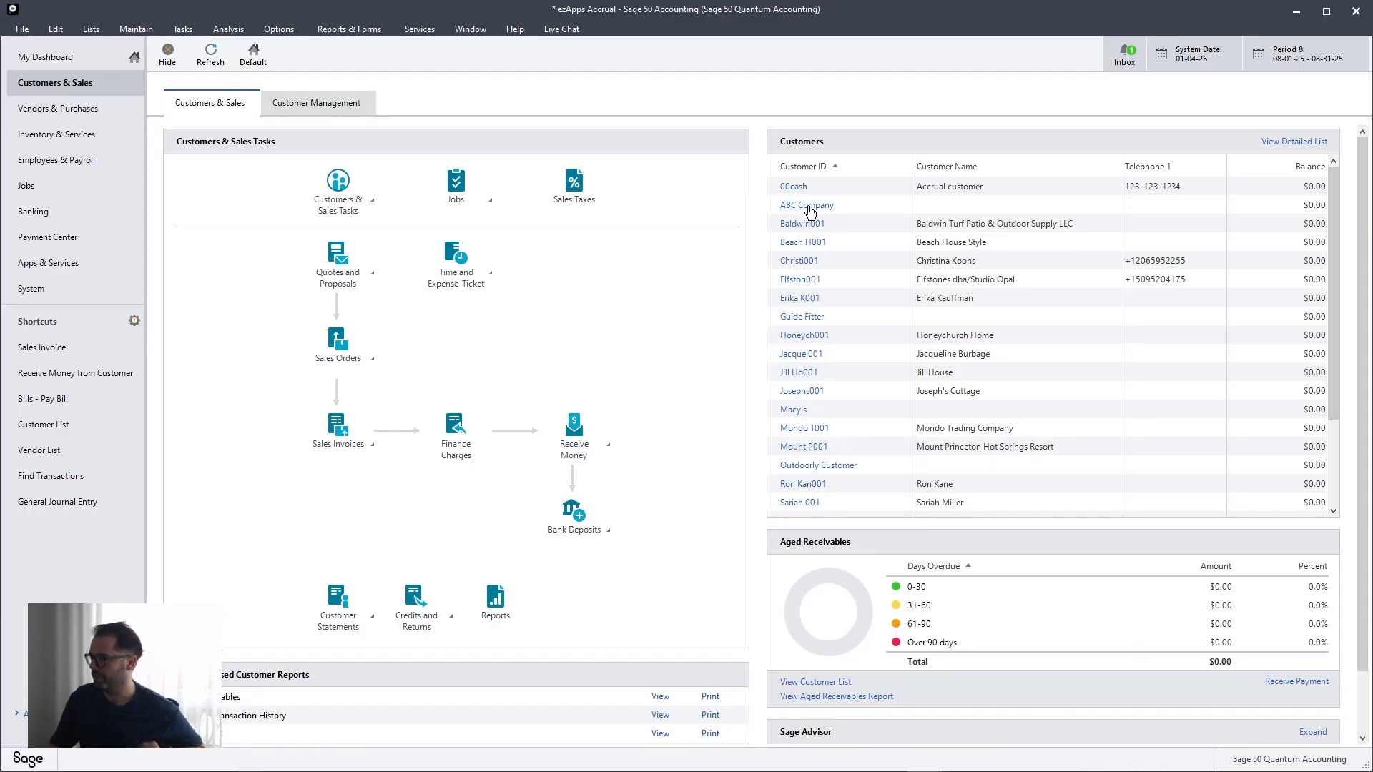
{"action": "left_click", "coordinate": [60, 134]}
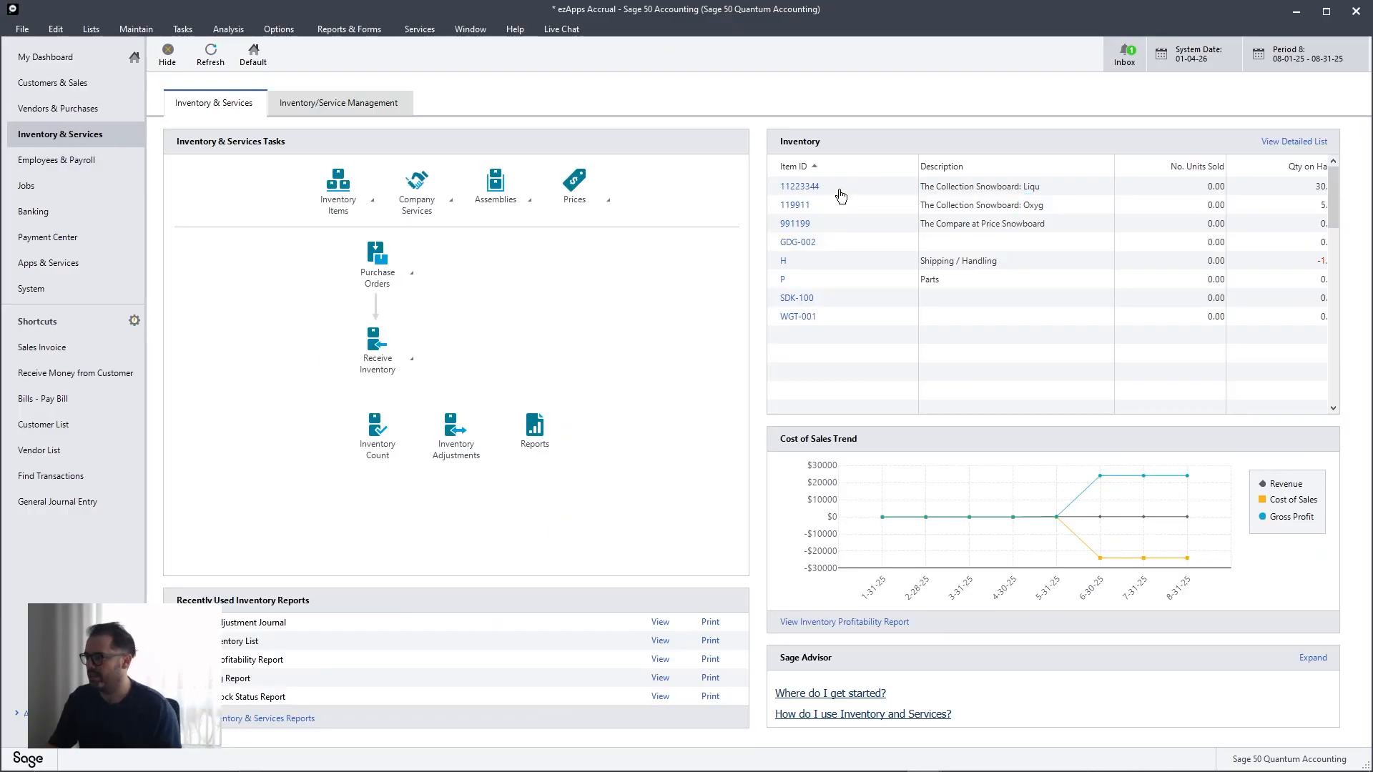
{"action": "scroll", "coordinate": [830, 315], "scroll_direction": "down", "scroll_amount": 4}
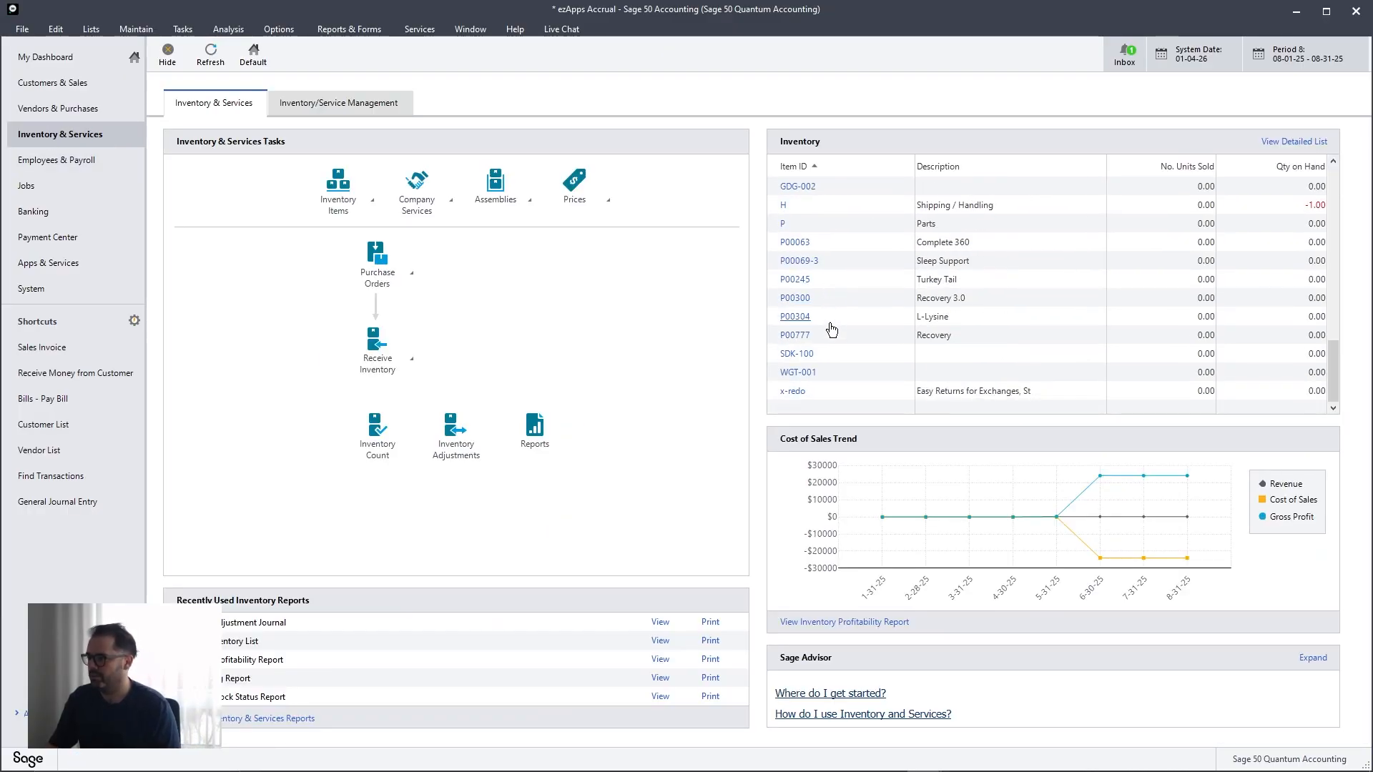
{"action": "scroll", "coordinate": [829, 328], "scroll_direction": "up", "scroll_amount": 6}
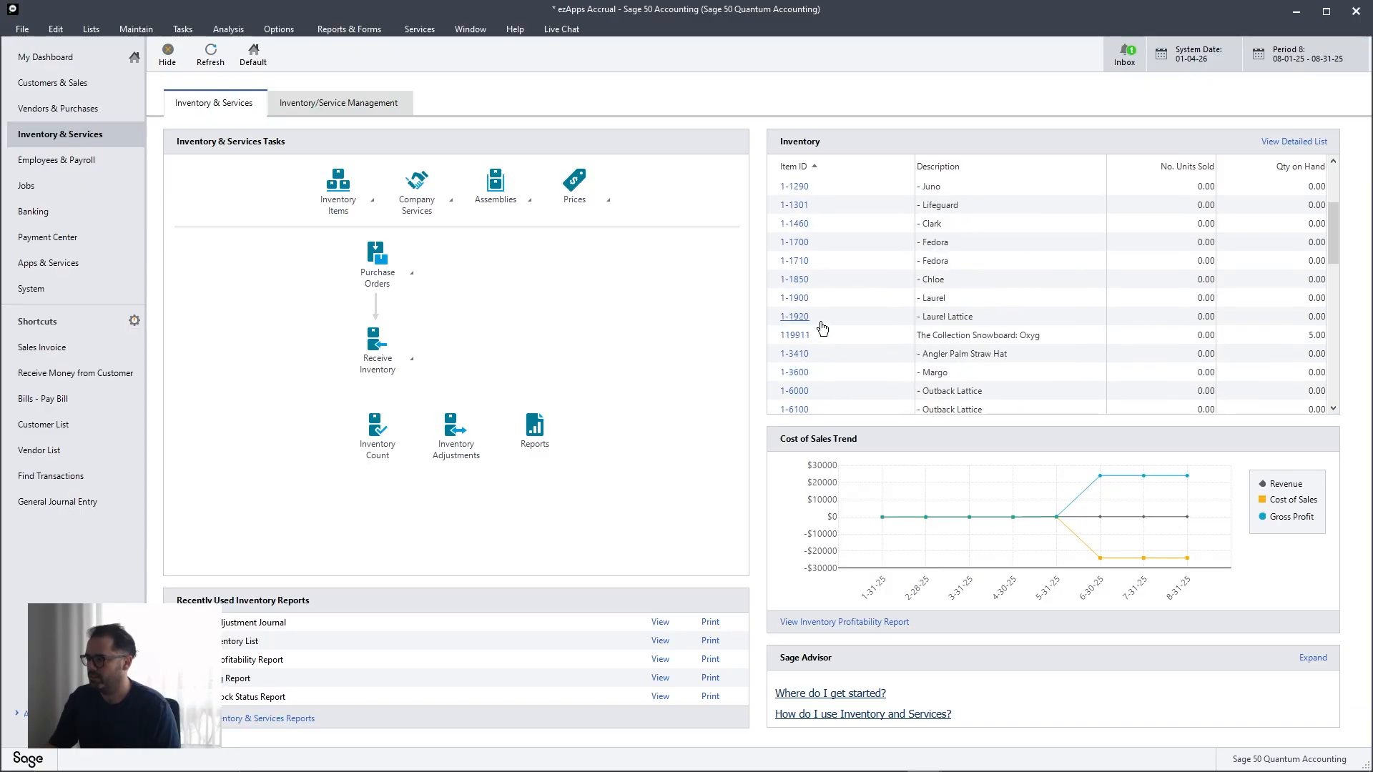
{"action": "scroll", "coordinate": [823, 328], "scroll_direction": "down", "scroll_amount": 5}
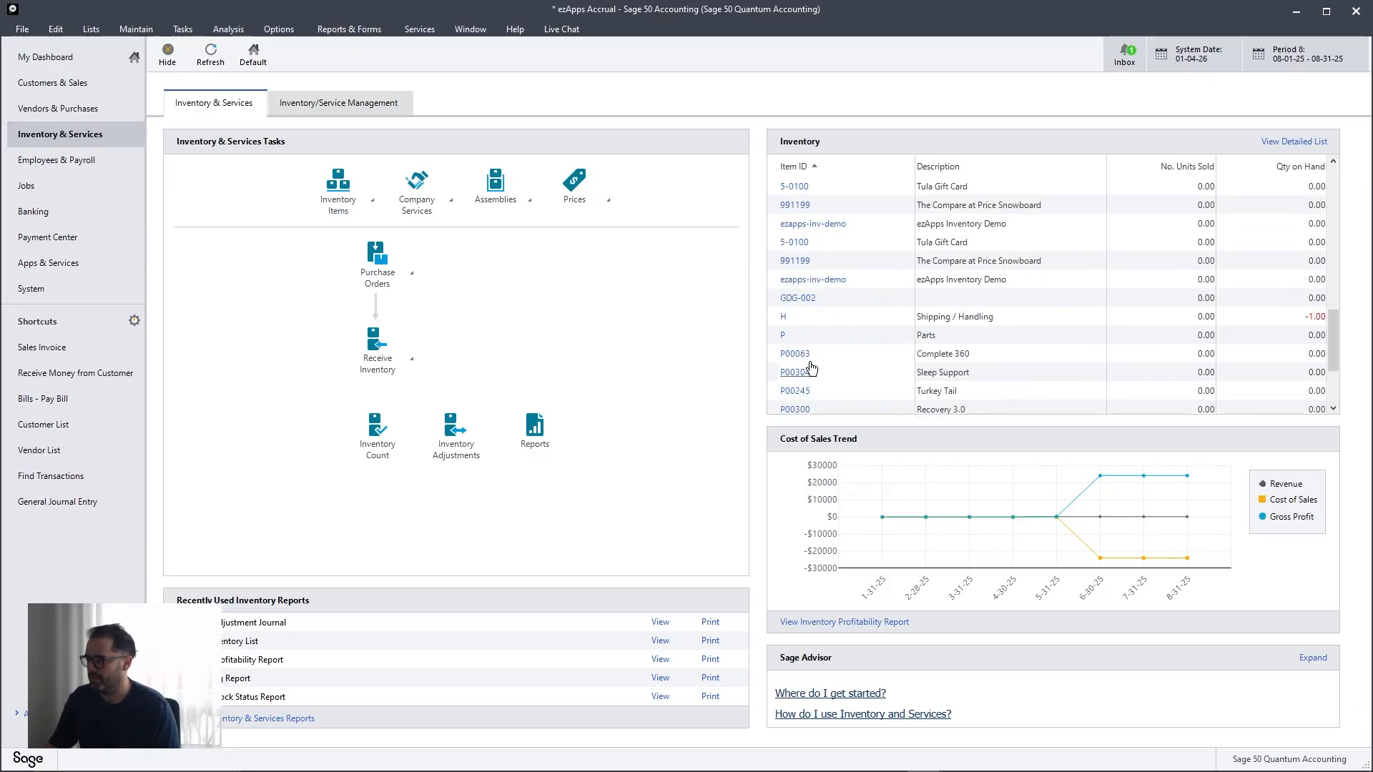
{"action": "scroll", "coordinate": [816, 351], "scroll_direction": "up", "scroll_amount": 5}
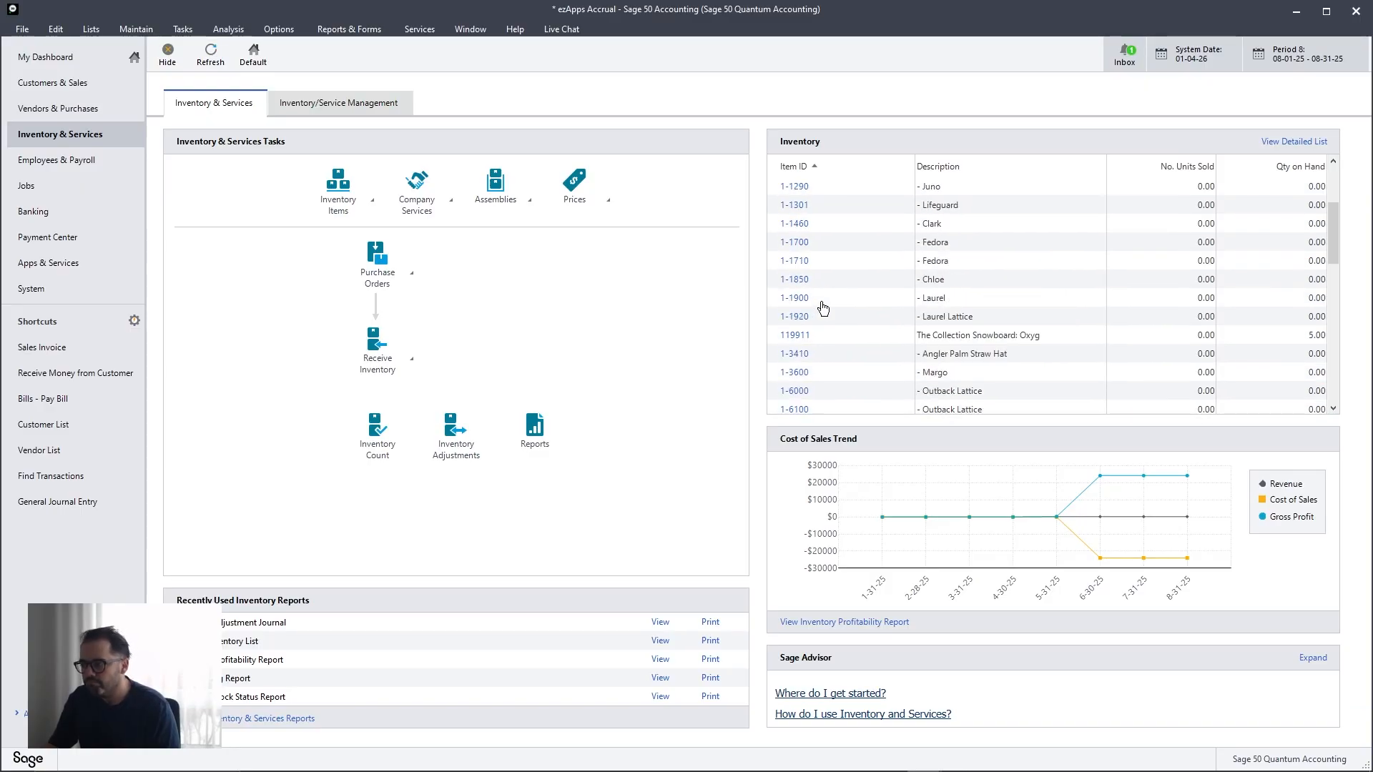
{"action": "scroll", "coordinate": [822, 308], "scroll_direction": "up", "scroll_amount": 2}
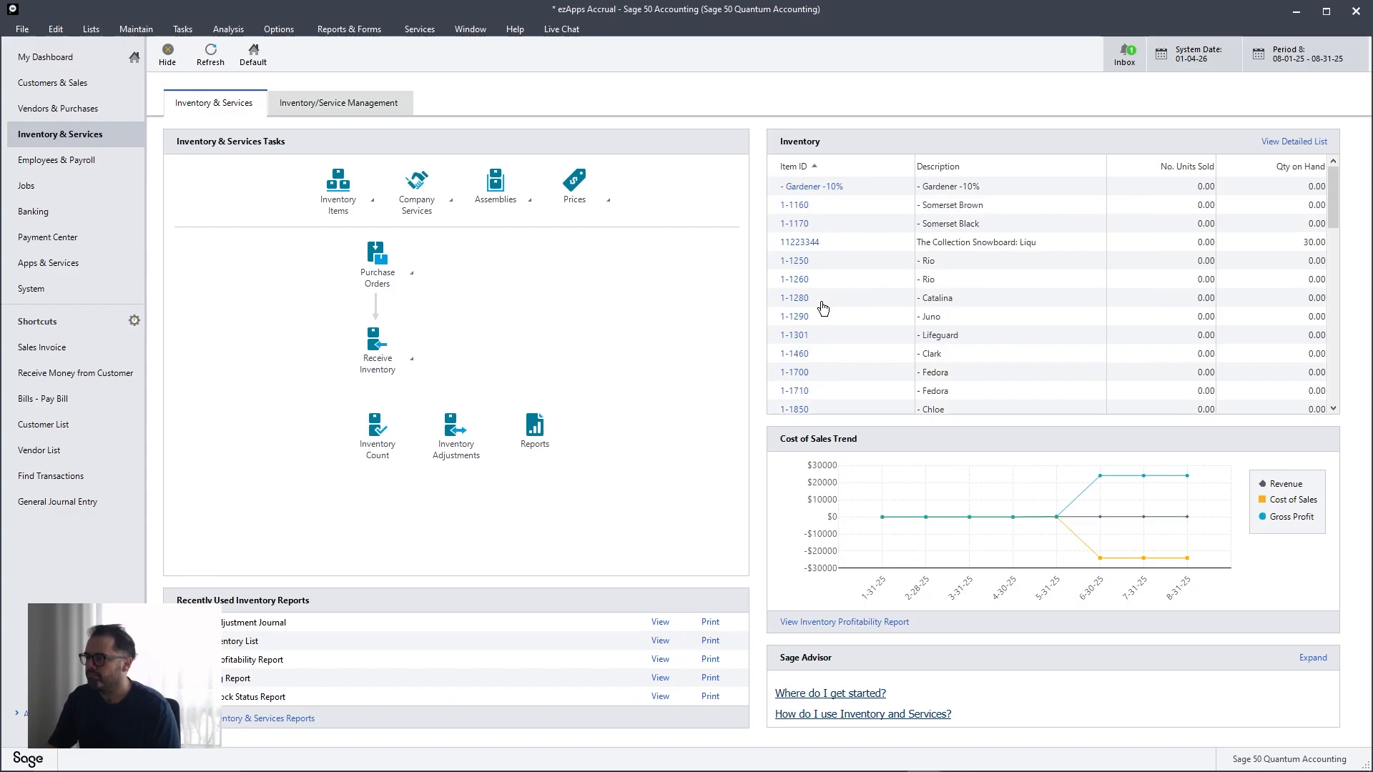
{"action": "left_click", "coordinate": [799, 242]}
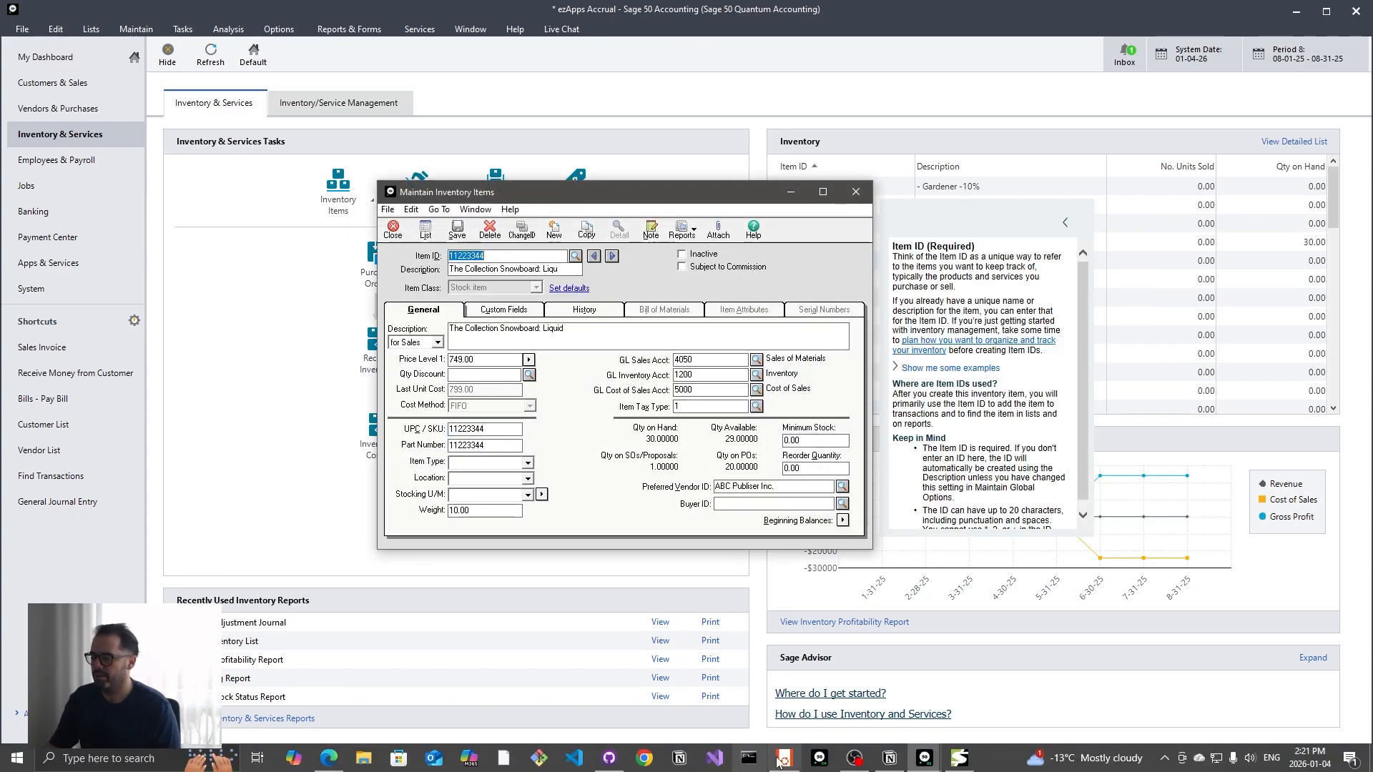
Step: Switch to the web browser and open the Shopify admin of the ez-apps-dev store
{"action": "left_click", "coordinate": [328, 761]}
{"action": "left_click", "coordinate": [584, 37]}
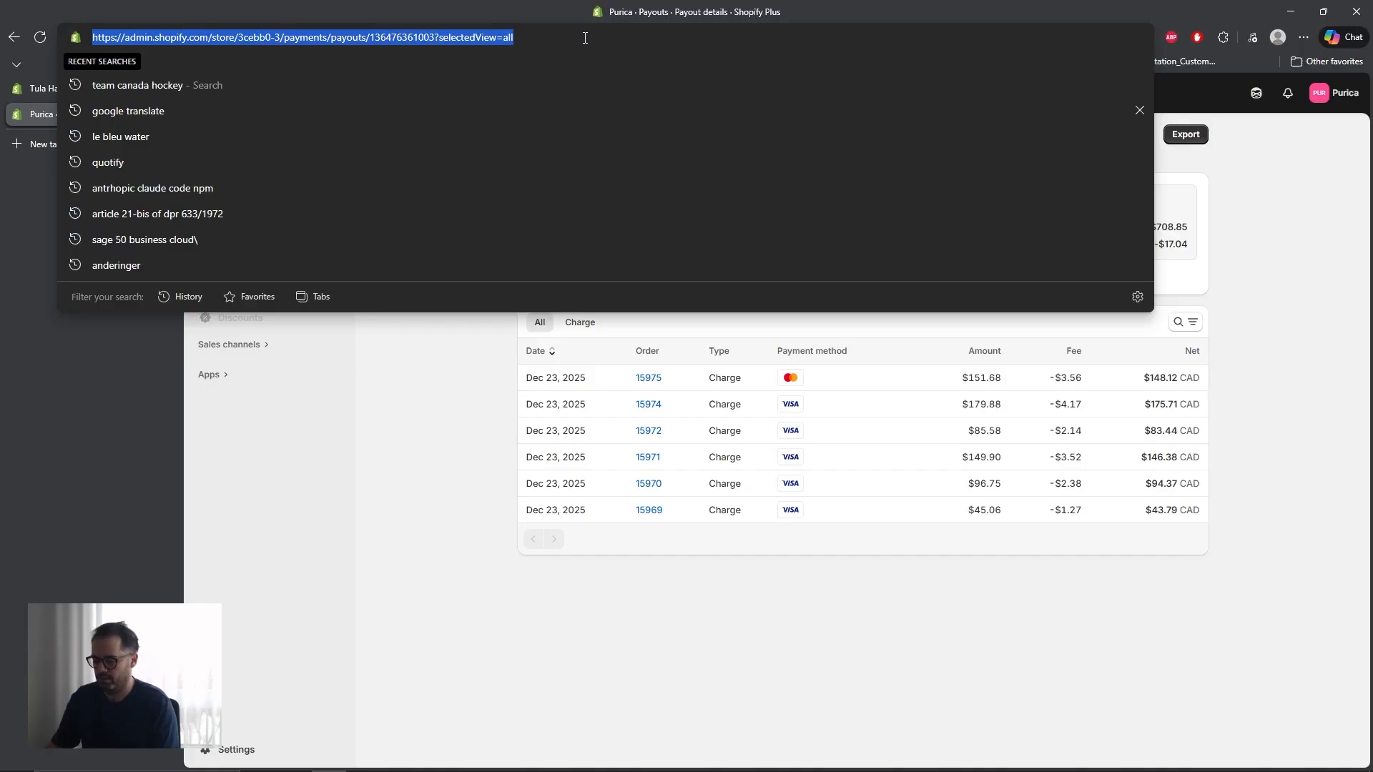
{"action": "type", "text": "ez-"}
{"action": "key", "text": "Return"}
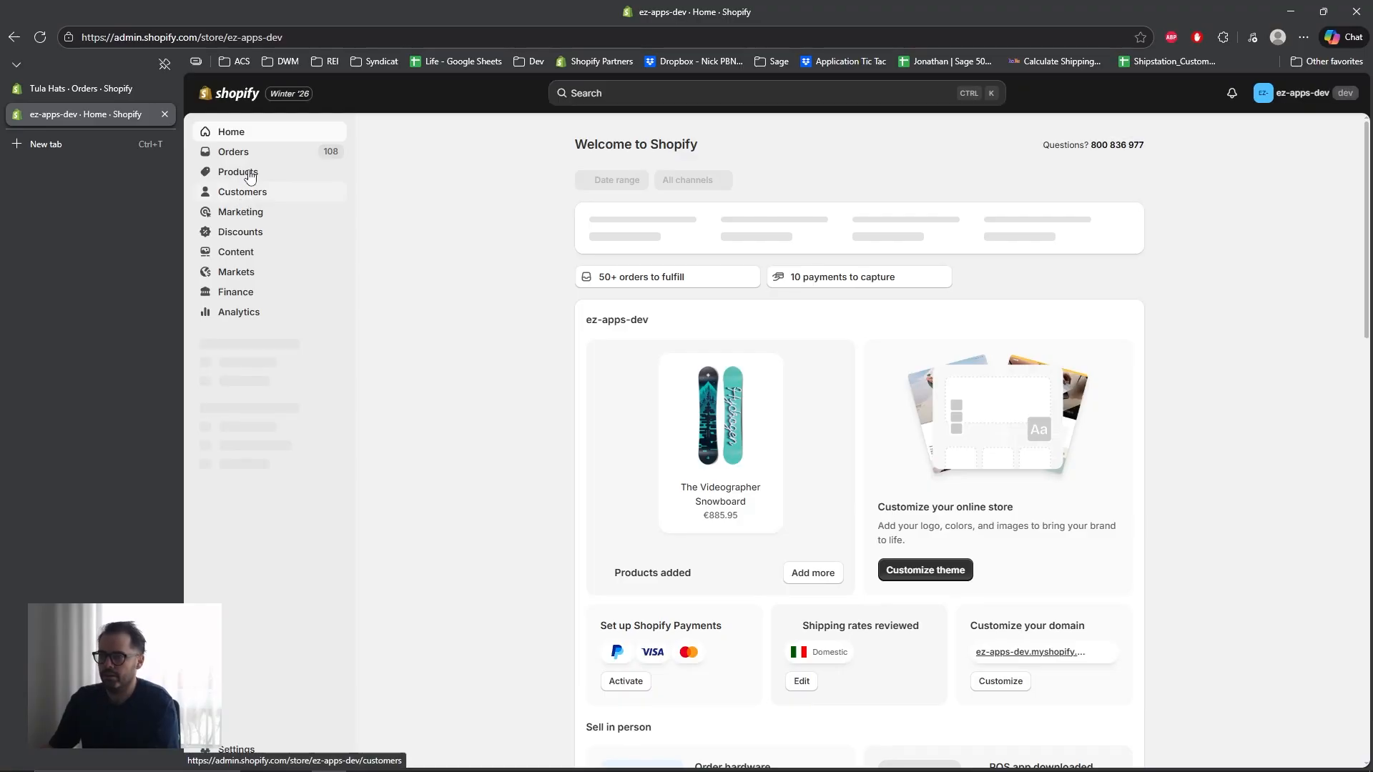
Step: Search the Shopify products for 11223344 and open The Collection Snowboard: Liquid to view its inventory quantities
{"action": "left_click", "coordinate": [249, 174]}
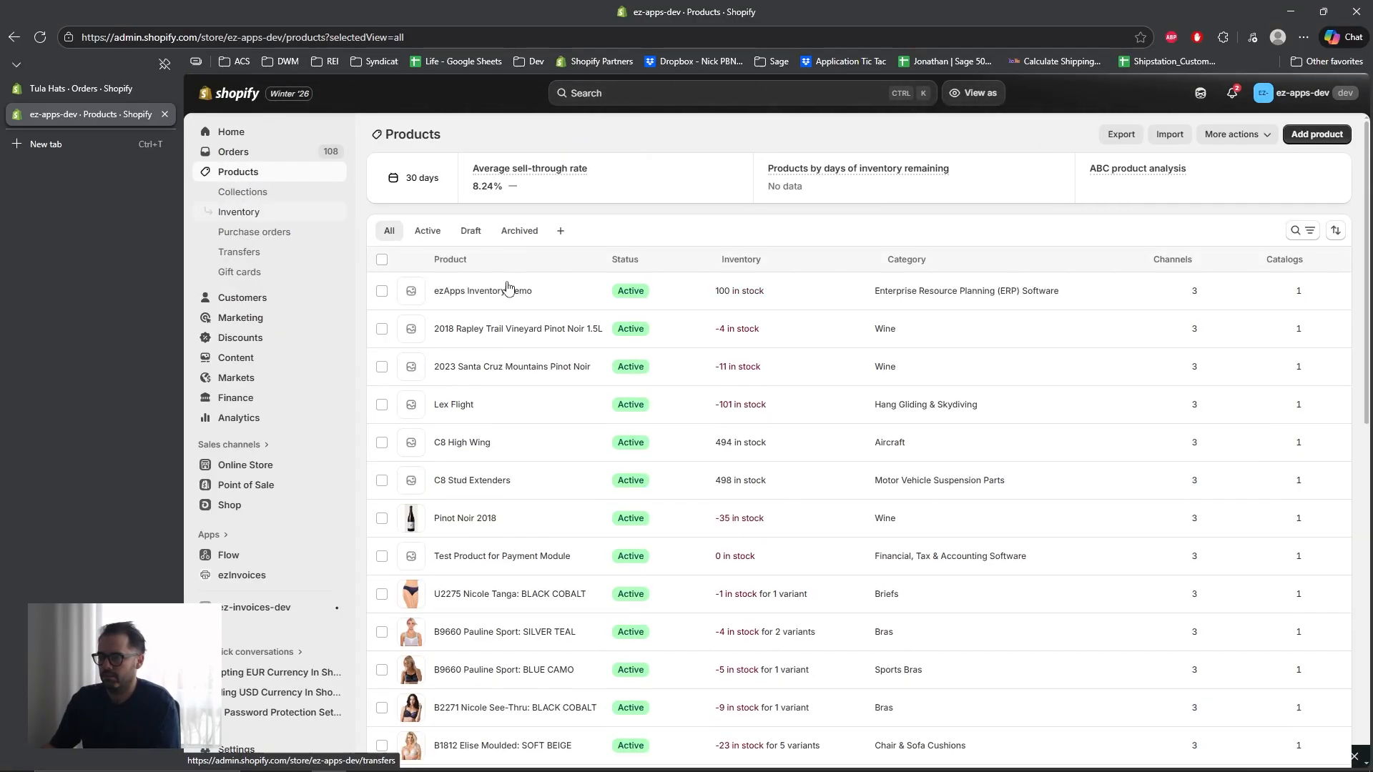
{"action": "type", "text": "f"}
{"action": "type", "text": "11223344"}
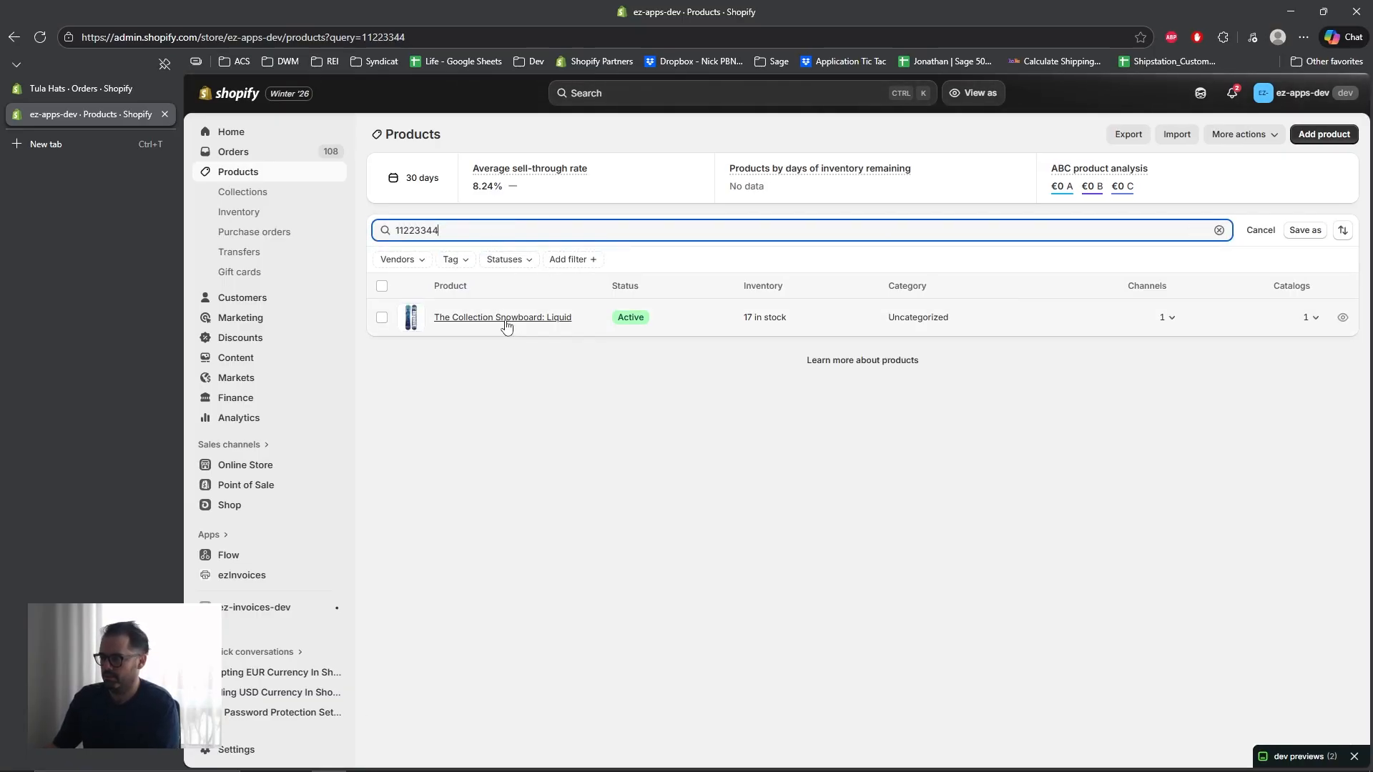
{"action": "left_click", "coordinate": [504, 318]}
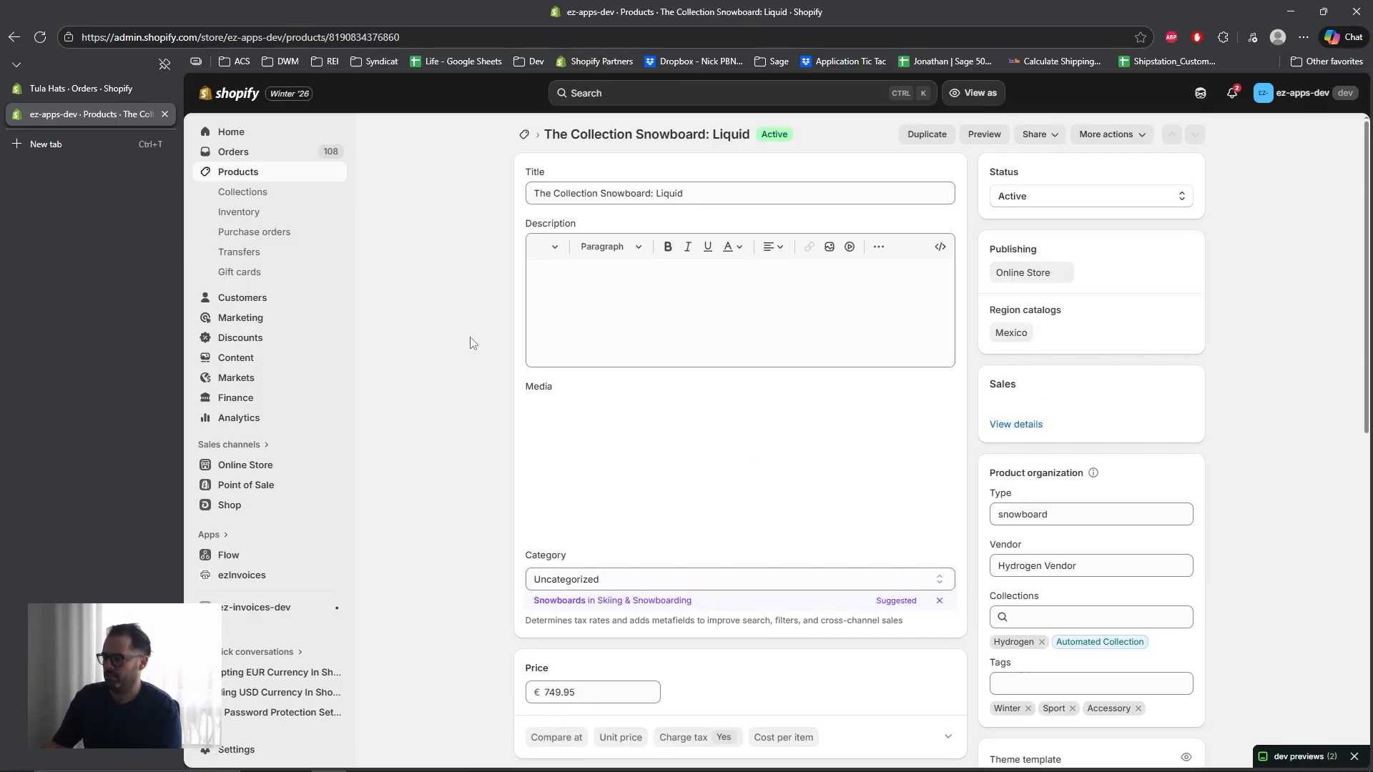
{"action": "scroll", "coordinate": [595, 464], "scroll_direction": "down", "scroll_amount": 2}
Step: Switch to Sagify to check the sync status of item 1-9810, and return to the Shopify product page
{"action": "left_click", "coordinate": [962, 761]}
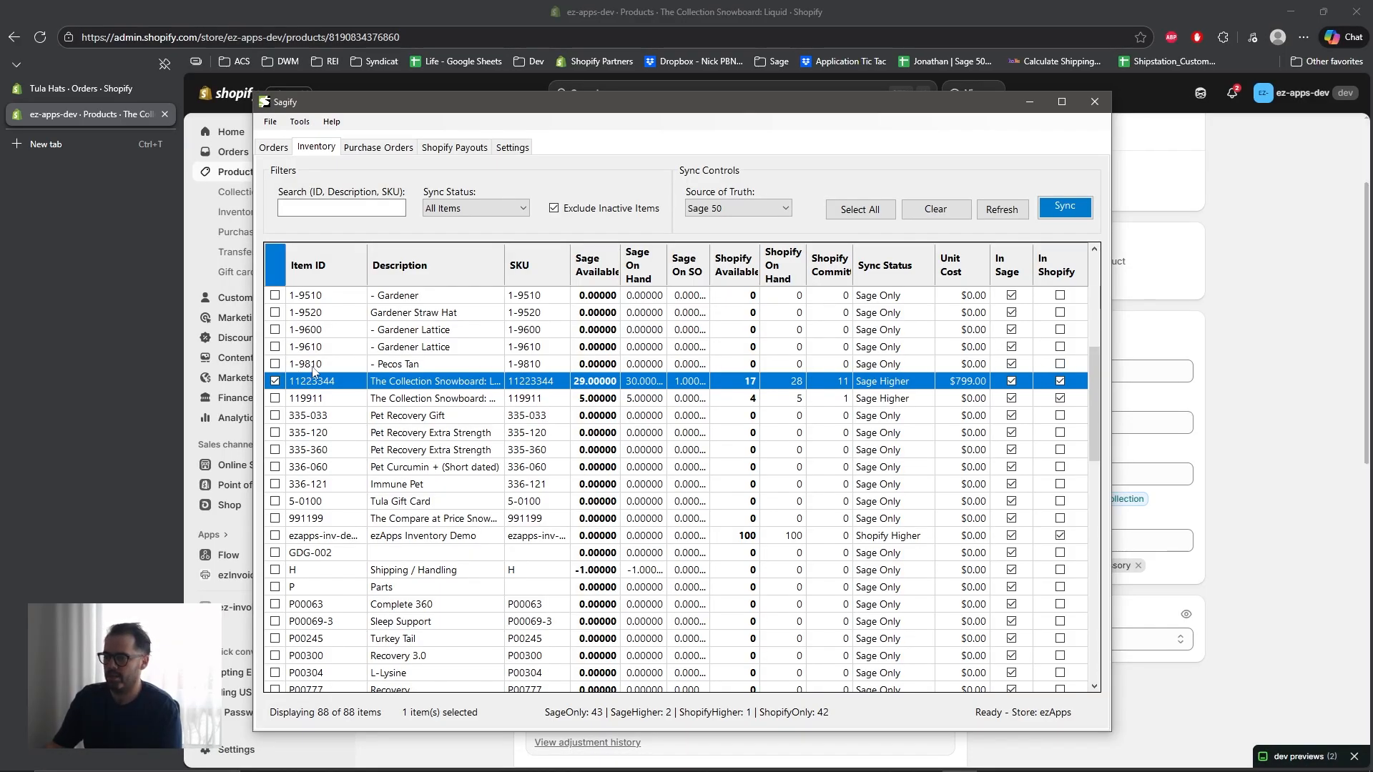
{"action": "left_click", "coordinate": [898, 367]}
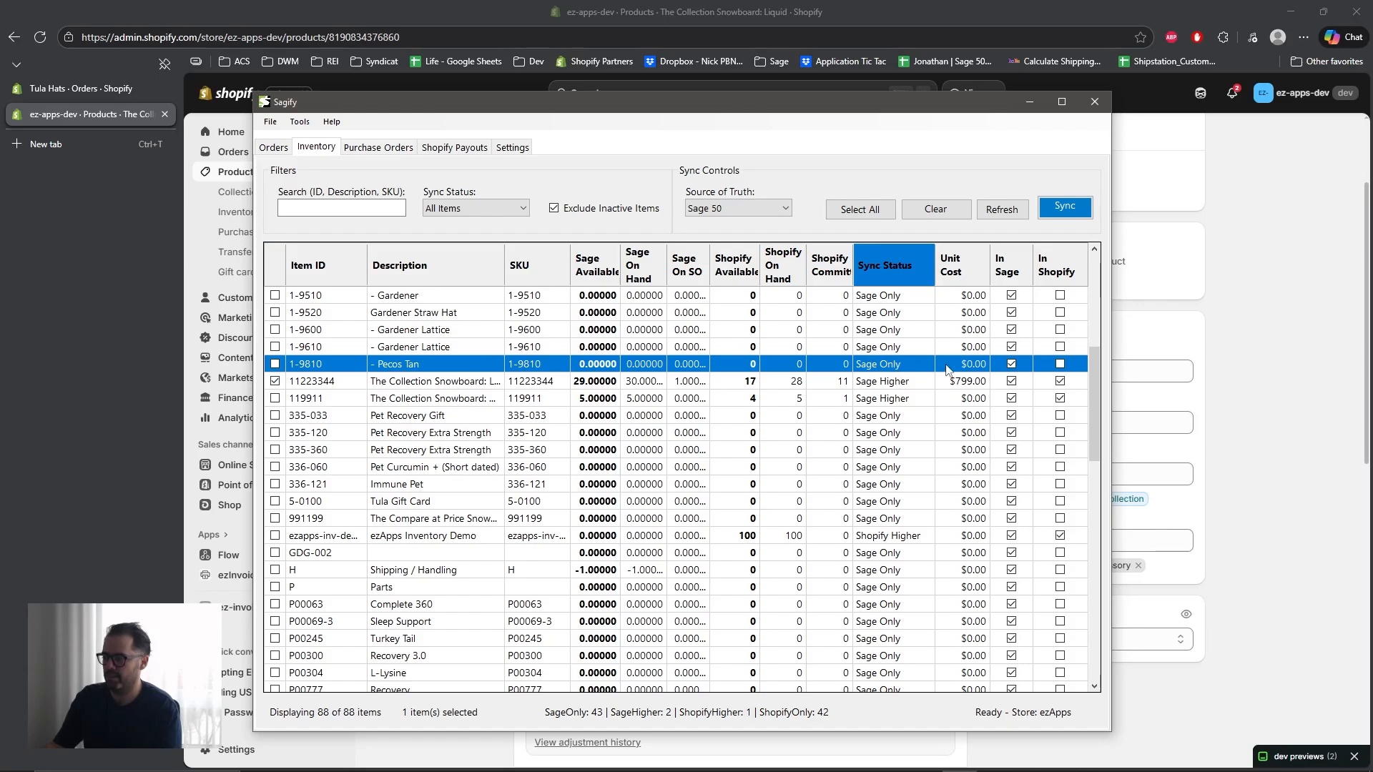
{"action": "left_click", "coordinate": [1230, 323]}
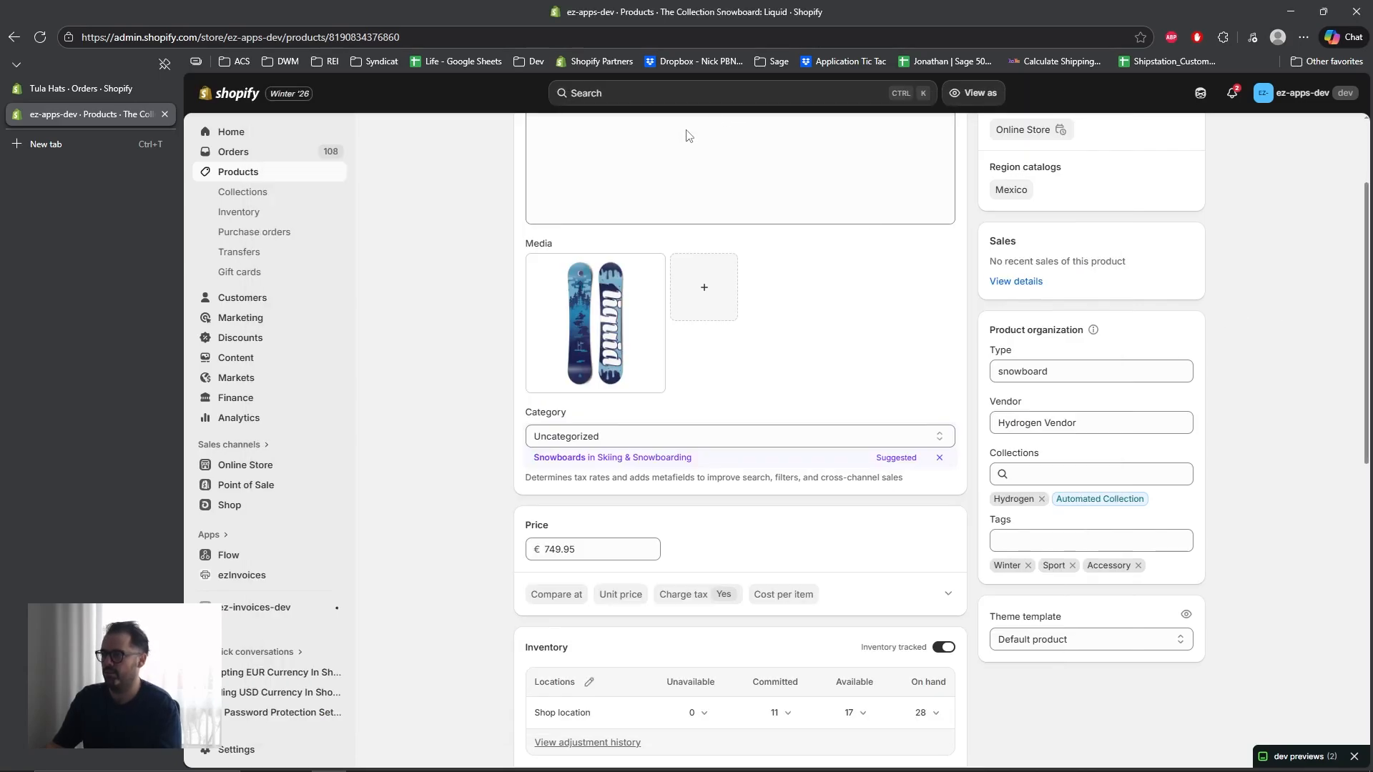
Step: Go back to the Shopify product list and search it for 1-9180
{"action": "scroll", "coordinate": [443, 209], "scroll_direction": "up", "scroll_amount": 2}
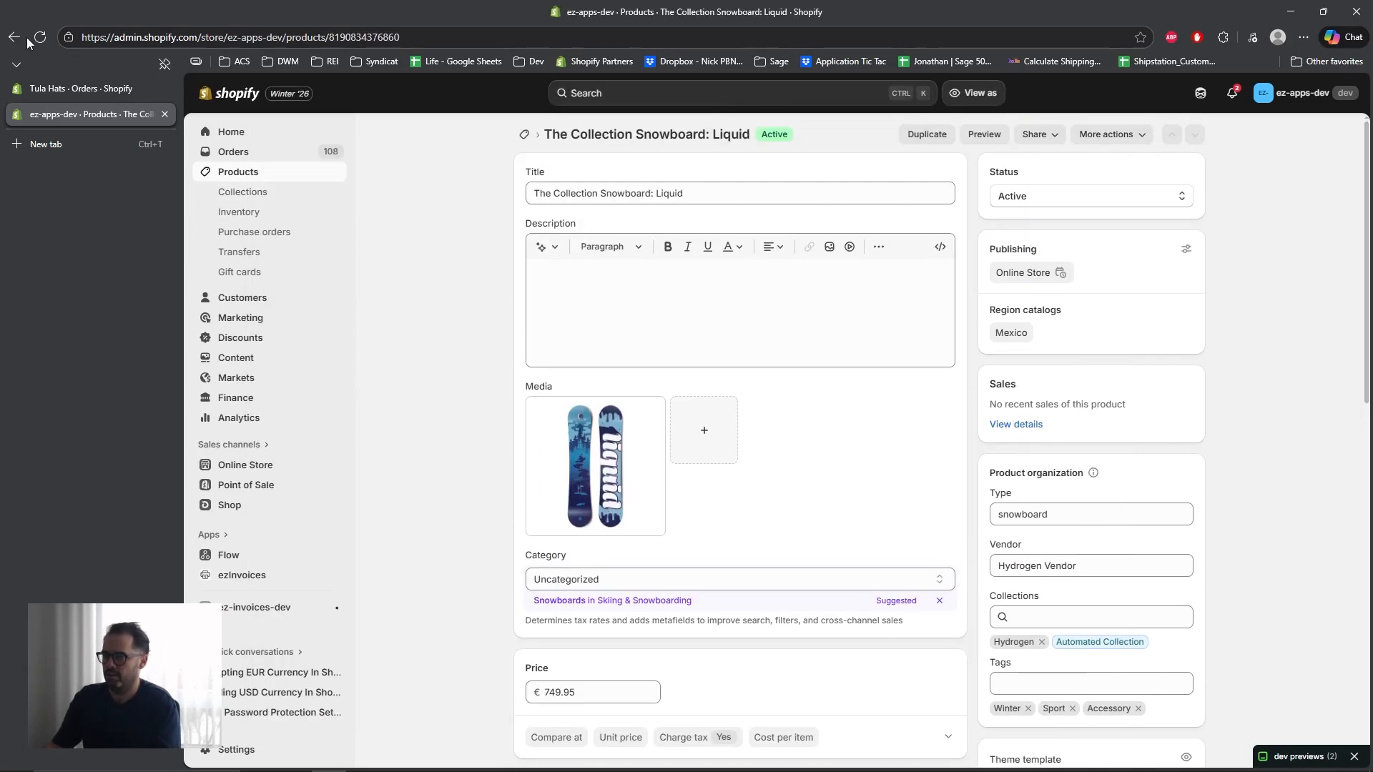
{"action": "left_click", "coordinate": [14, 37]}
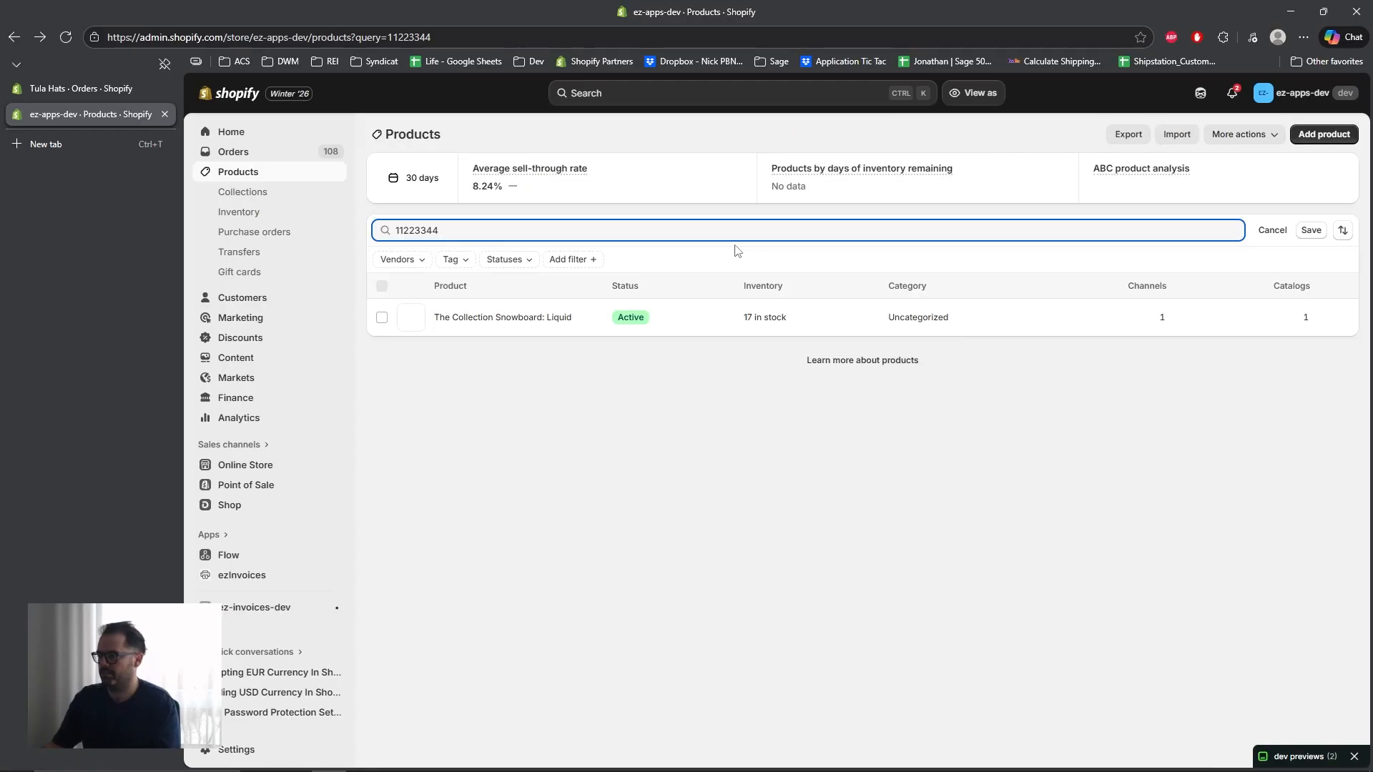
{"action": "key", "text": "ctrl+a"}
{"action": "type", "text": "1"}
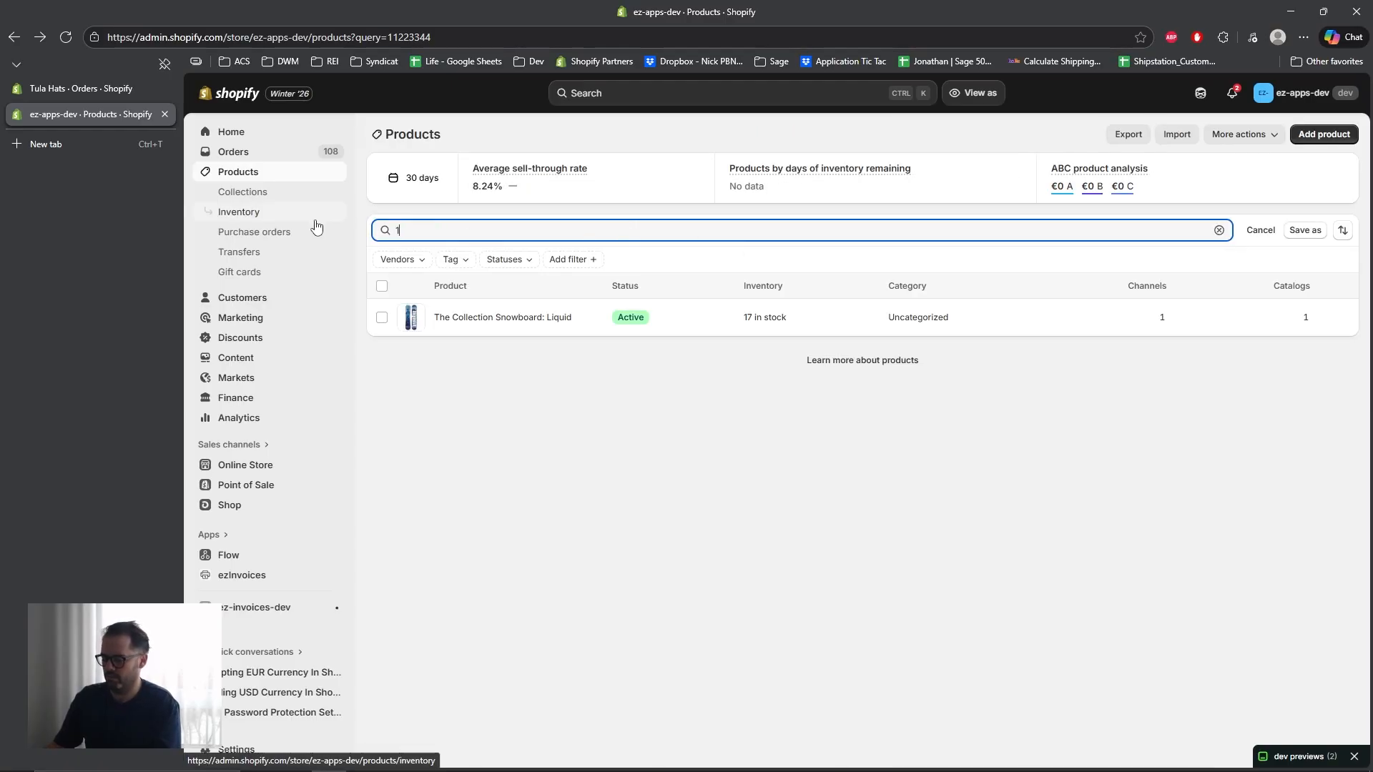
{"action": "type", "text": "-9180"}
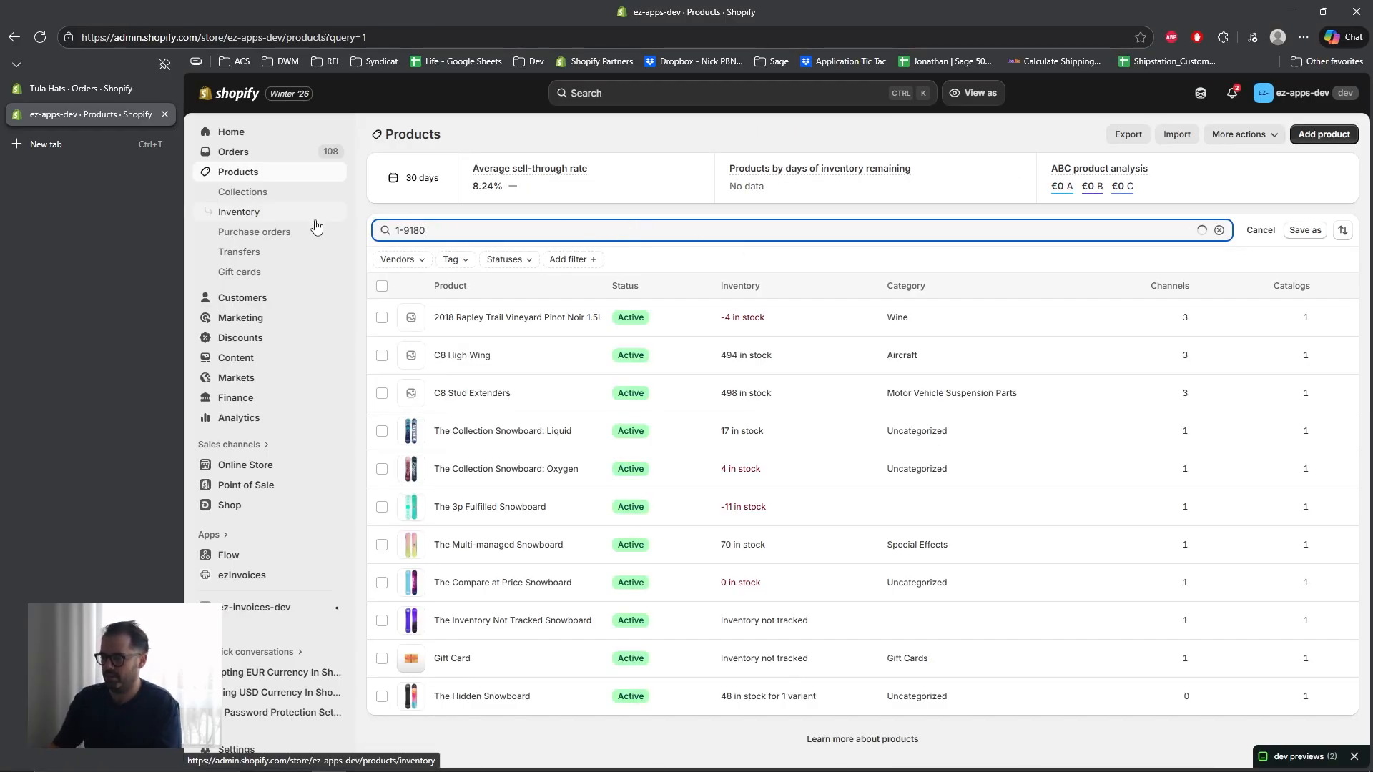
Step: Clear the search term from the Shopify product list and switch back to Sagify
{"action": "mouse_move", "coordinate": [900, 750]}
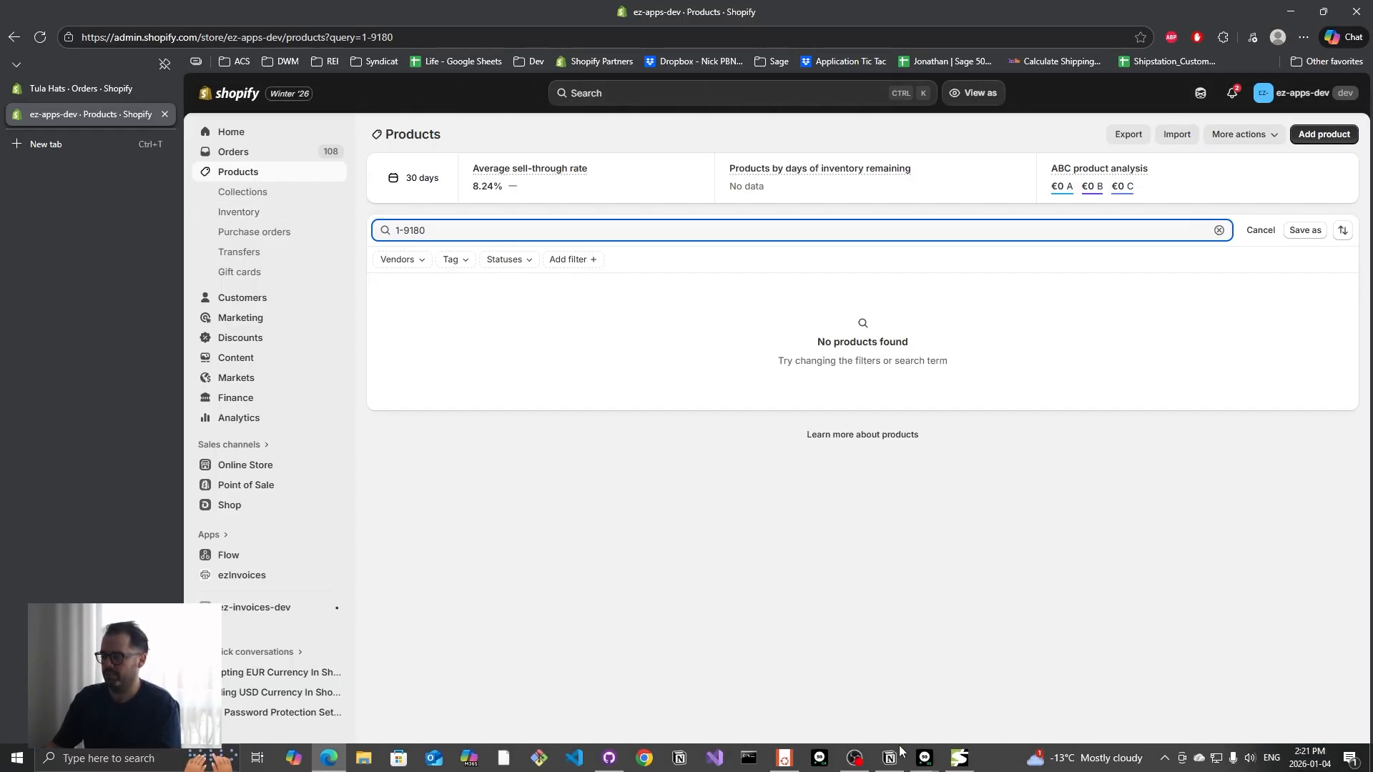
{"action": "left_click", "coordinate": [961, 762]}
{"action": "left_click", "coordinate": [962, 762]}
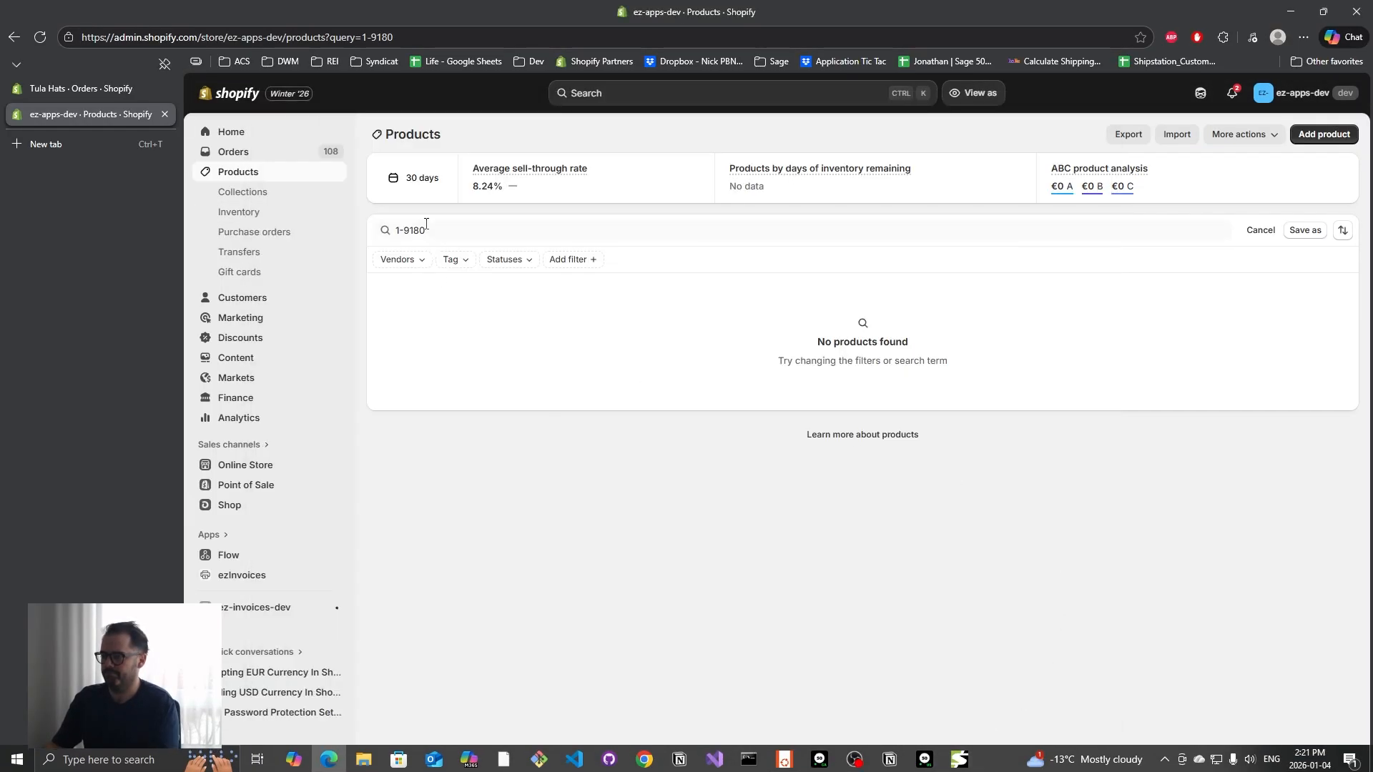
{"action": "left_click_drag", "start_coordinate": [431, 232], "coordinate": [393, 231]}
{"action": "key", "text": "BackSpace"}
{"action": "left_click", "coordinate": [960, 760]}
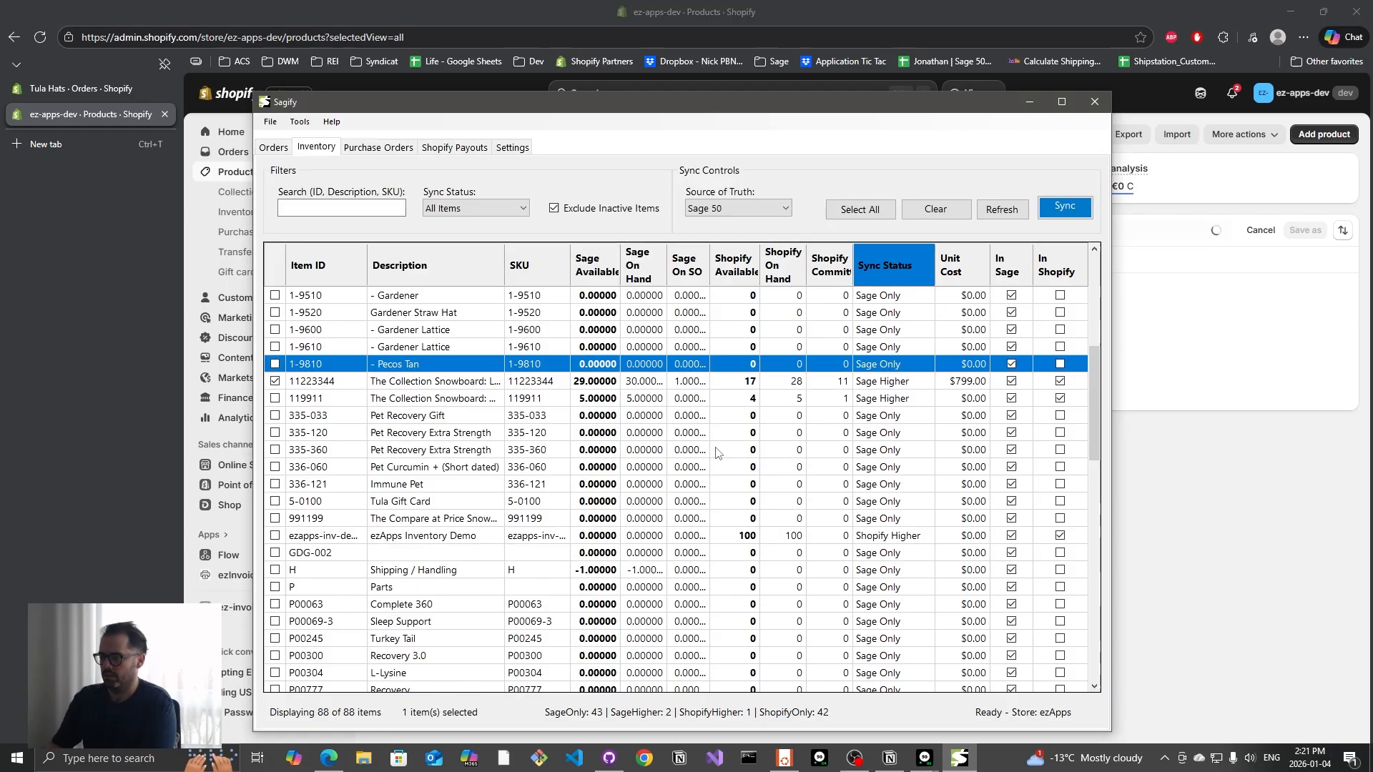
Step: Review the Shopify Only items in the Sagify inventory list and highlight the row of item 11223344
{"action": "left_click_drag", "start_coordinate": [1094, 390], "coordinate": [1103, 565]}
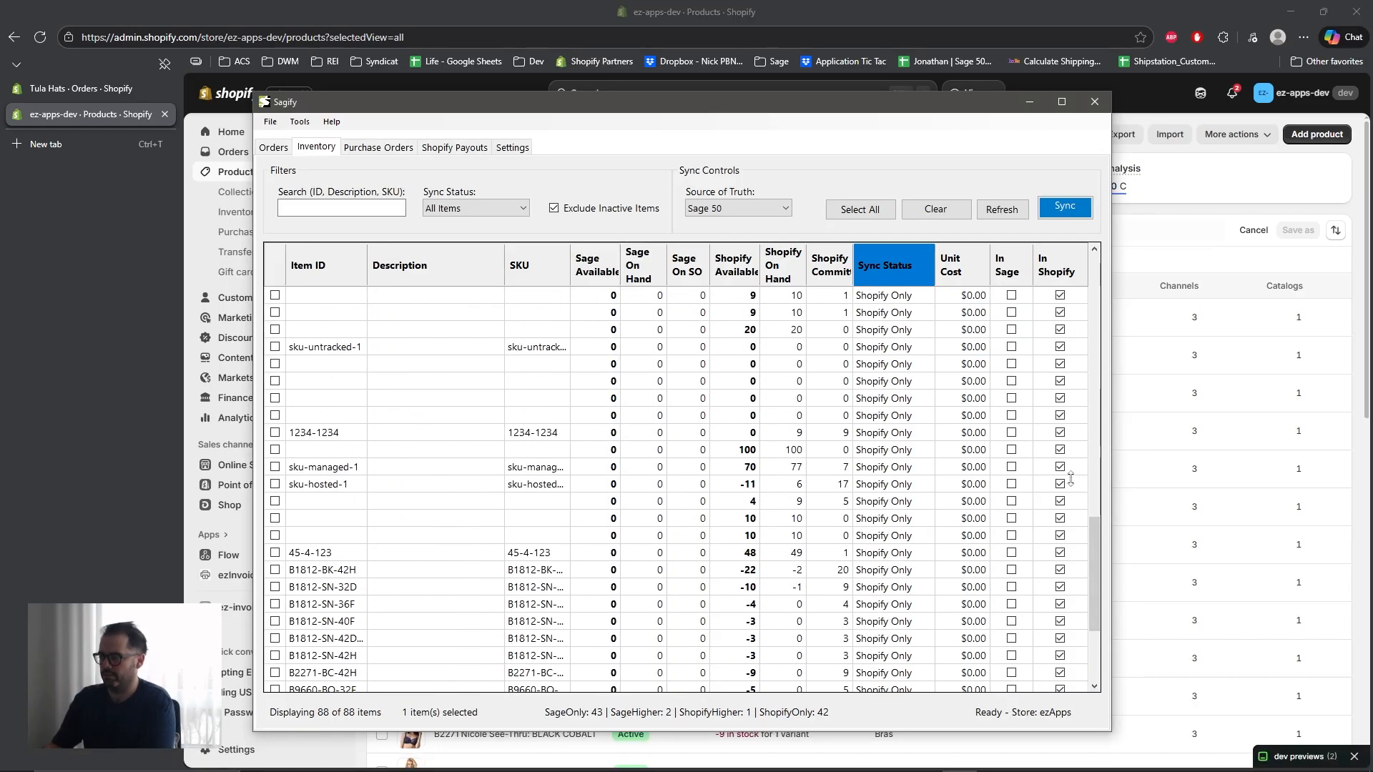
{"action": "scroll", "coordinate": [998, 595], "scroll_direction": "down", "scroll_amount": 4}
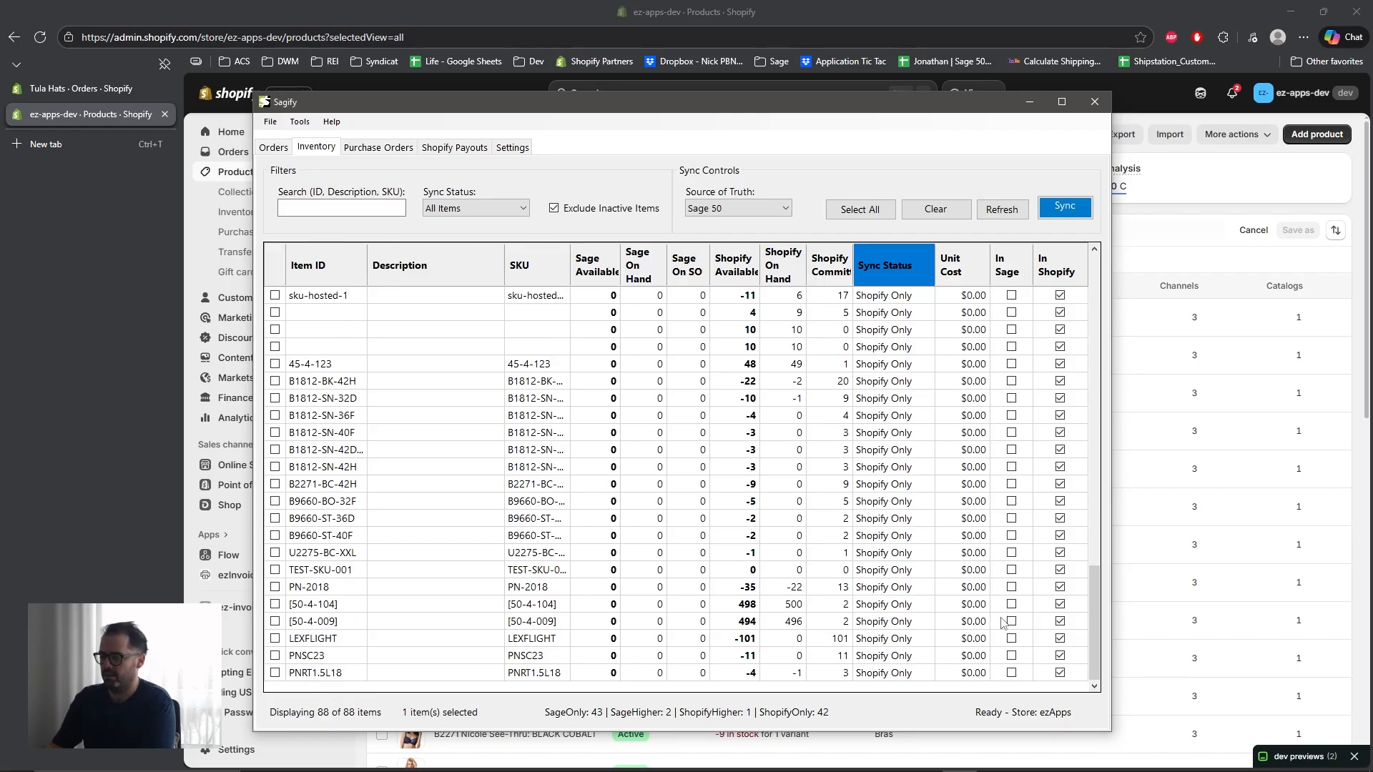
{"action": "scroll", "coordinate": [973, 645], "scroll_direction": "up", "scroll_amount": 20}
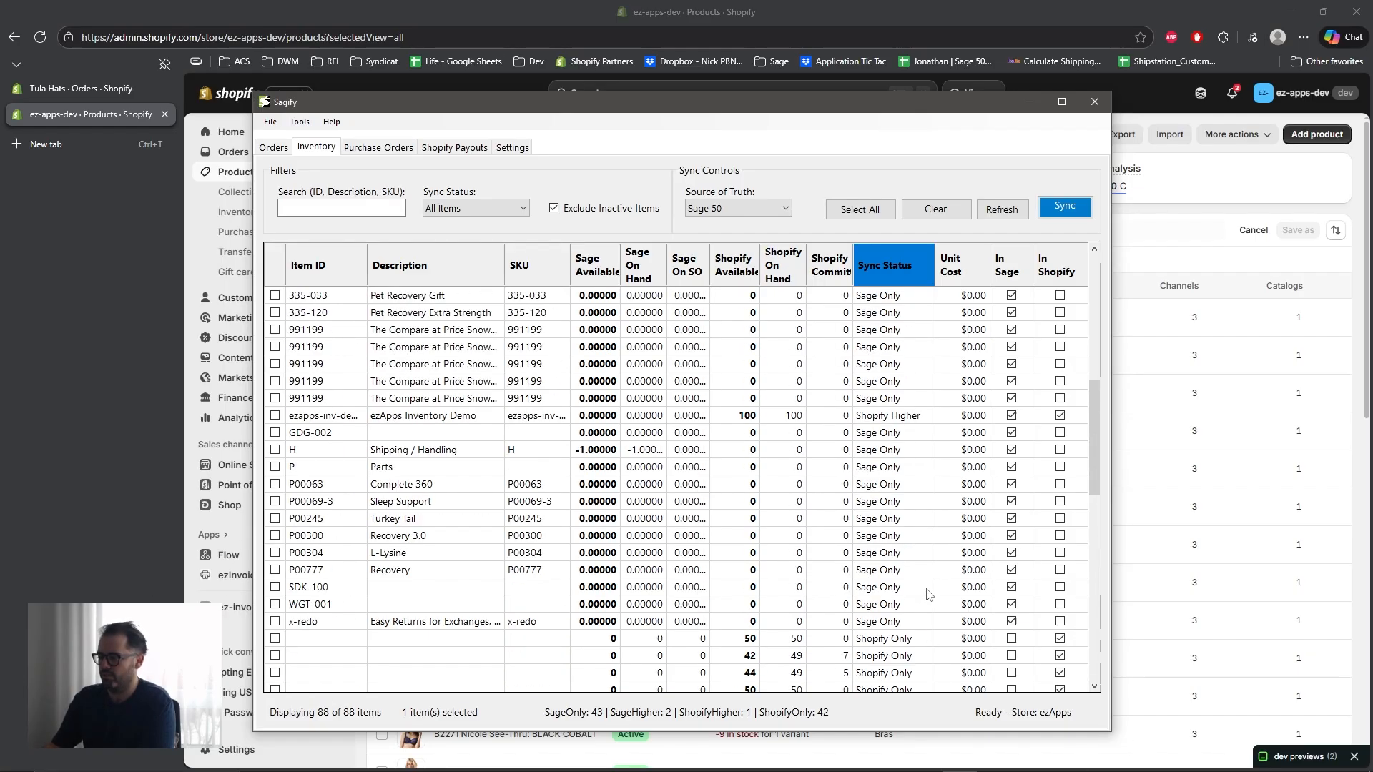
{"action": "scroll", "coordinate": [889, 490], "scroll_direction": "down", "scroll_amount": 3}
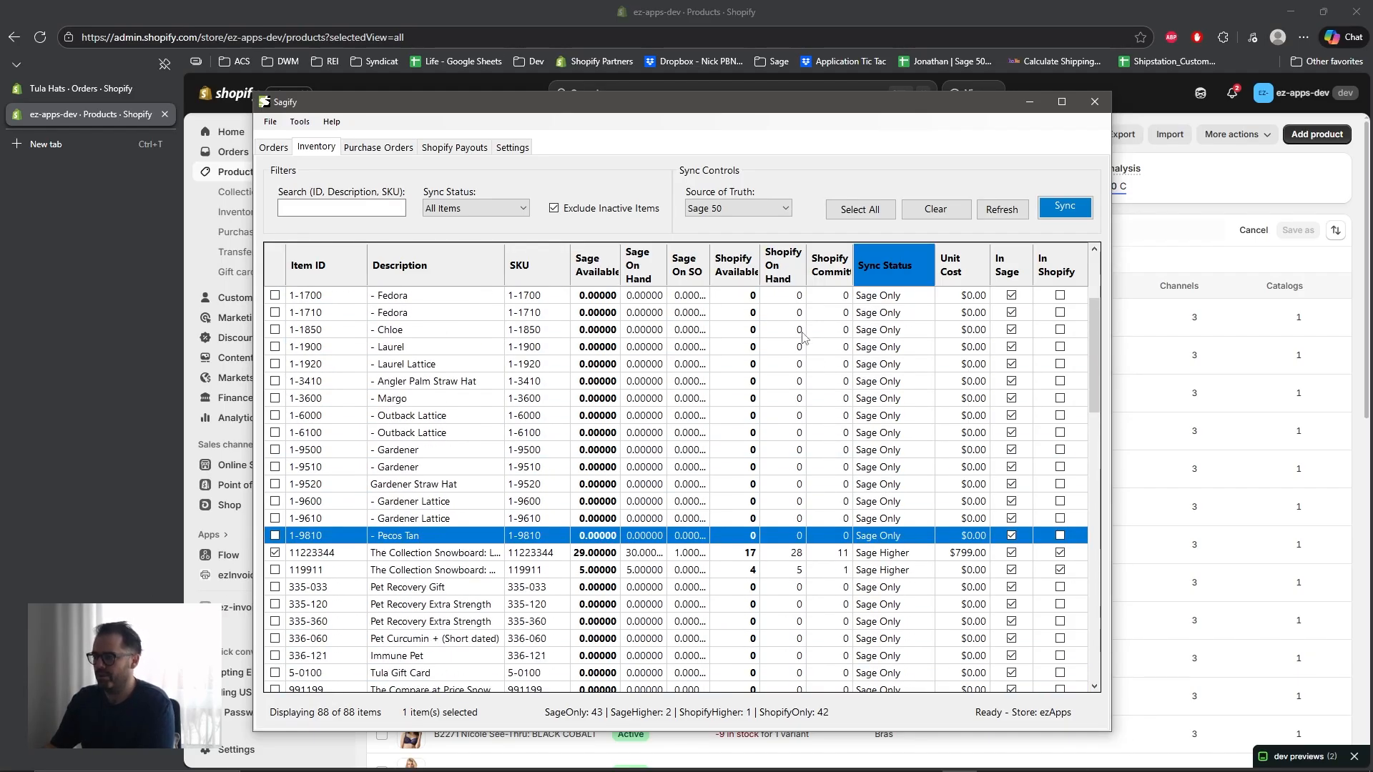
{"action": "scroll", "coordinate": [419, 246], "scroll_direction": "down", "scroll_amount": 2}
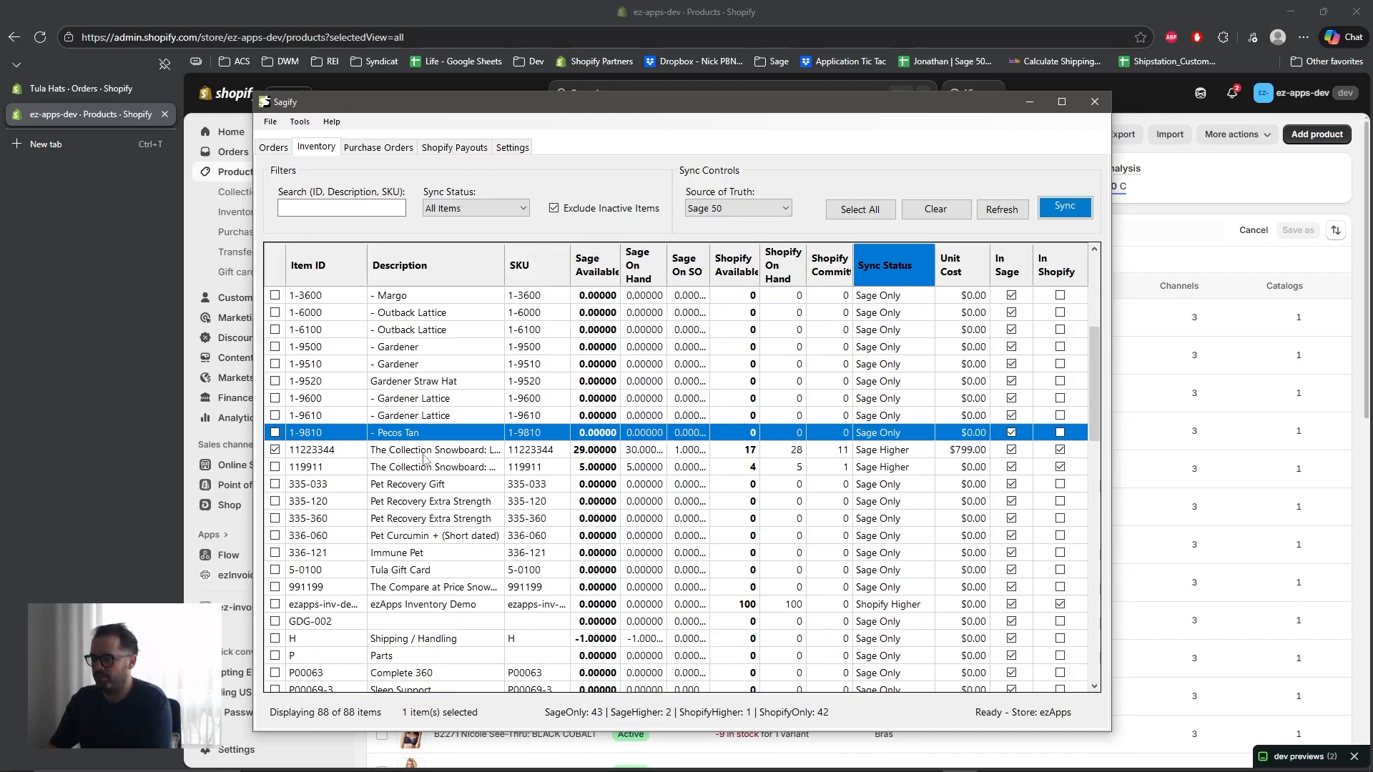
{"action": "left_click", "coordinate": [313, 455]}
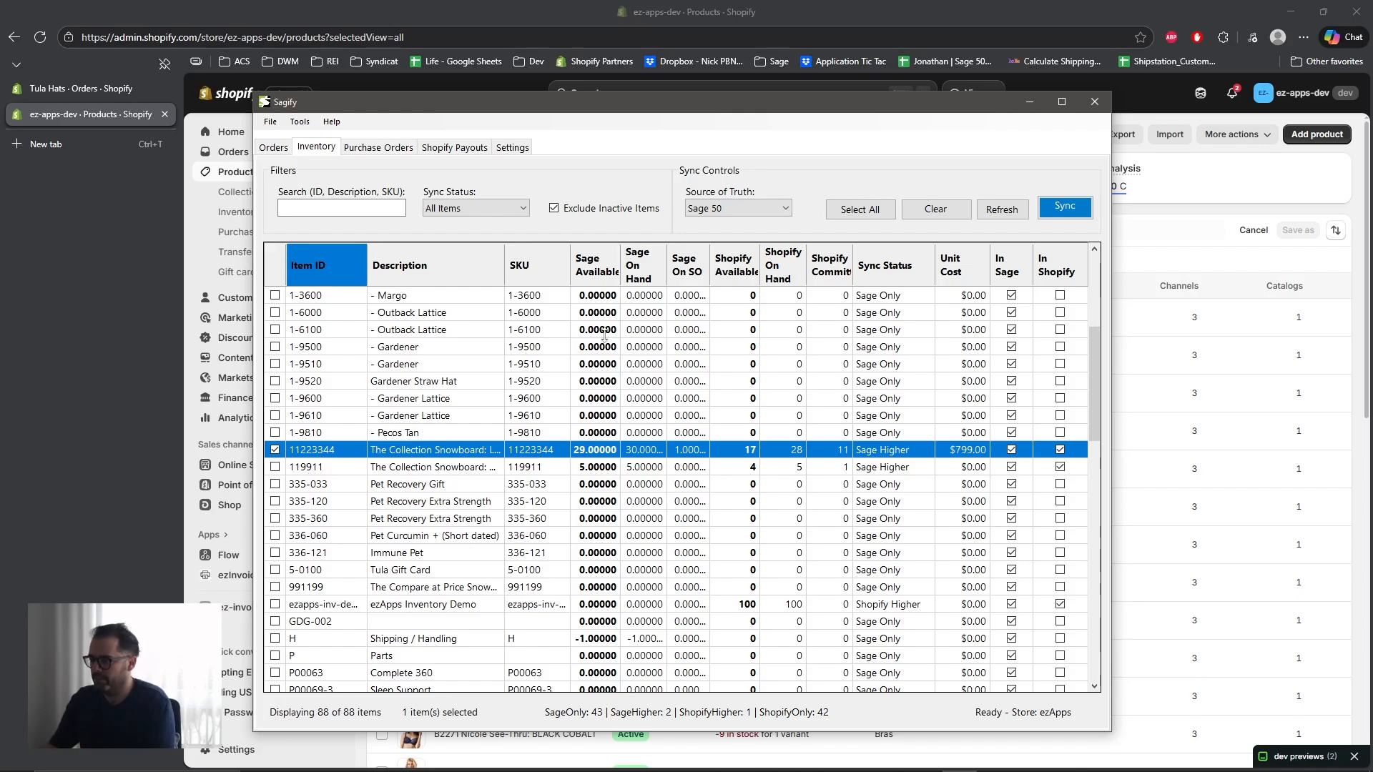
Step: Widen the Sage Available, Sage On Hand and Sage On SO columns and highlight item 11223344's Shopify Committed cell
{"action": "left_click_drag", "start_coordinate": [619, 252], "coordinate": [639, 252]}
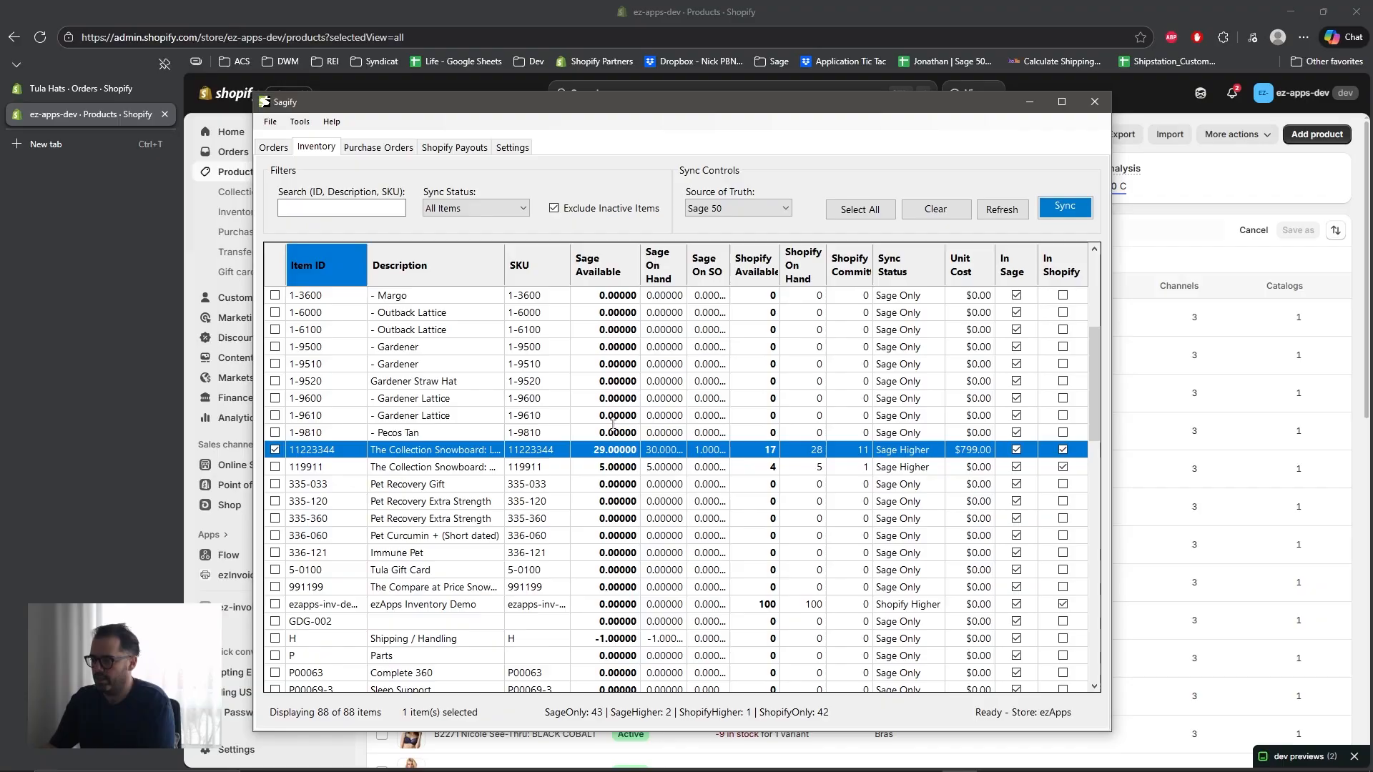
{"action": "left_click_drag", "start_coordinate": [688, 259], "coordinate": [690, 259]}
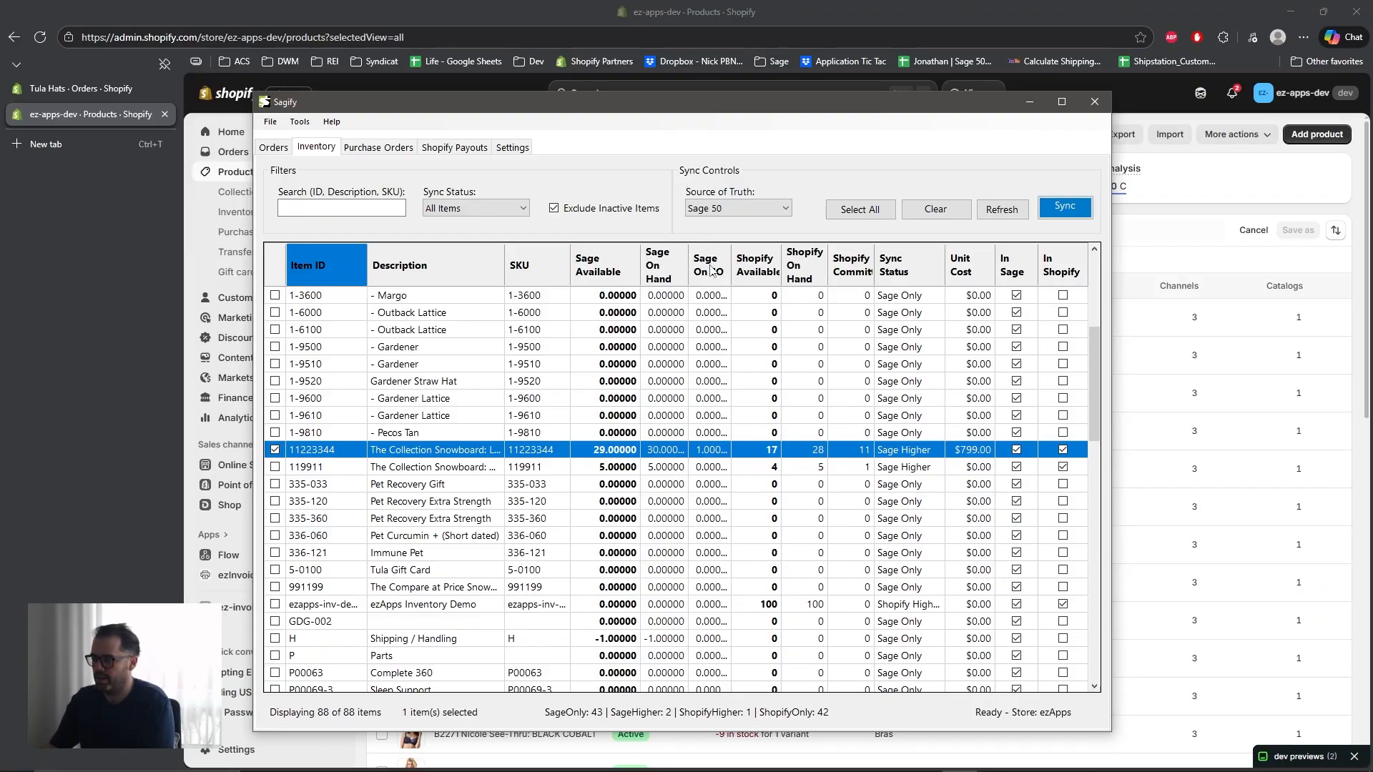
{"action": "left_click_drag", "start_coordinate": [730, 265], "coordinate": [738, 265]}
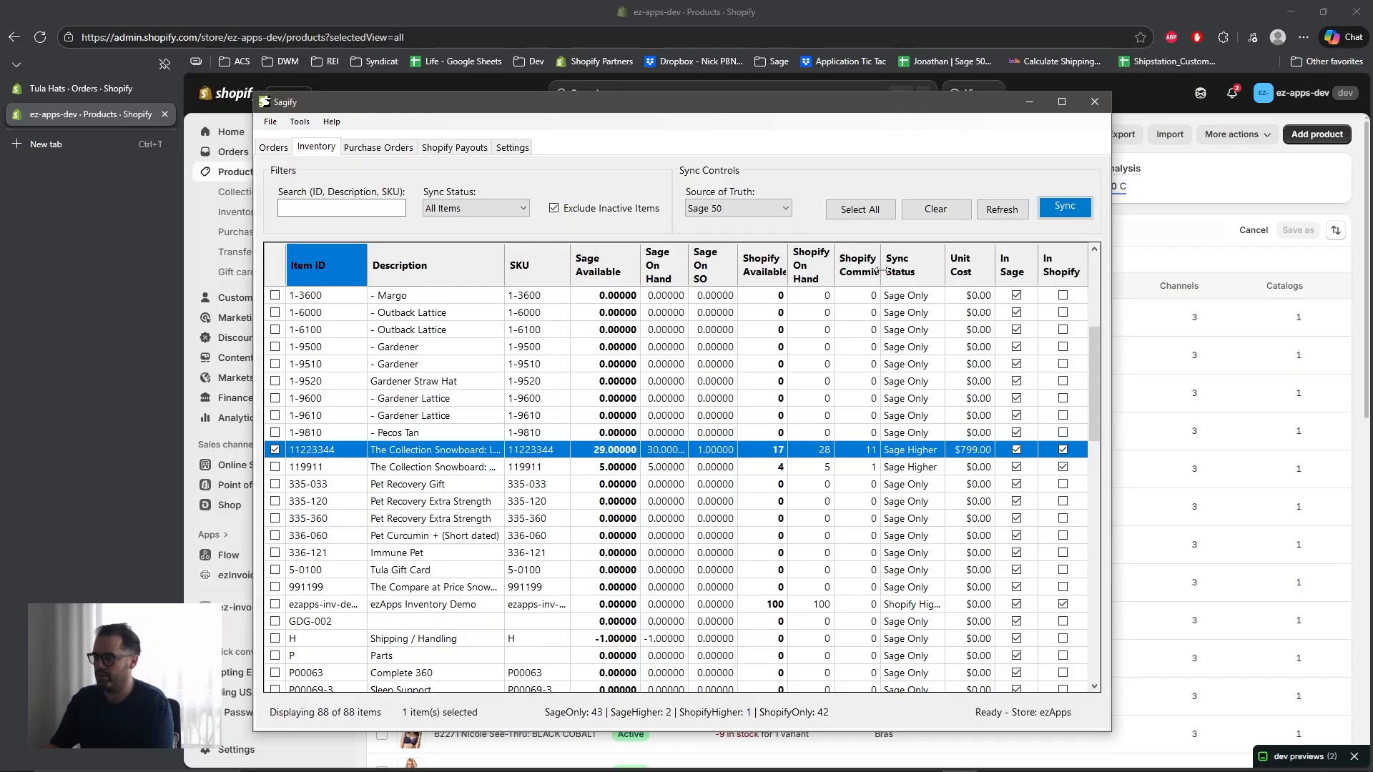
{"action": "left_click", "coordinate": [870, 453]}
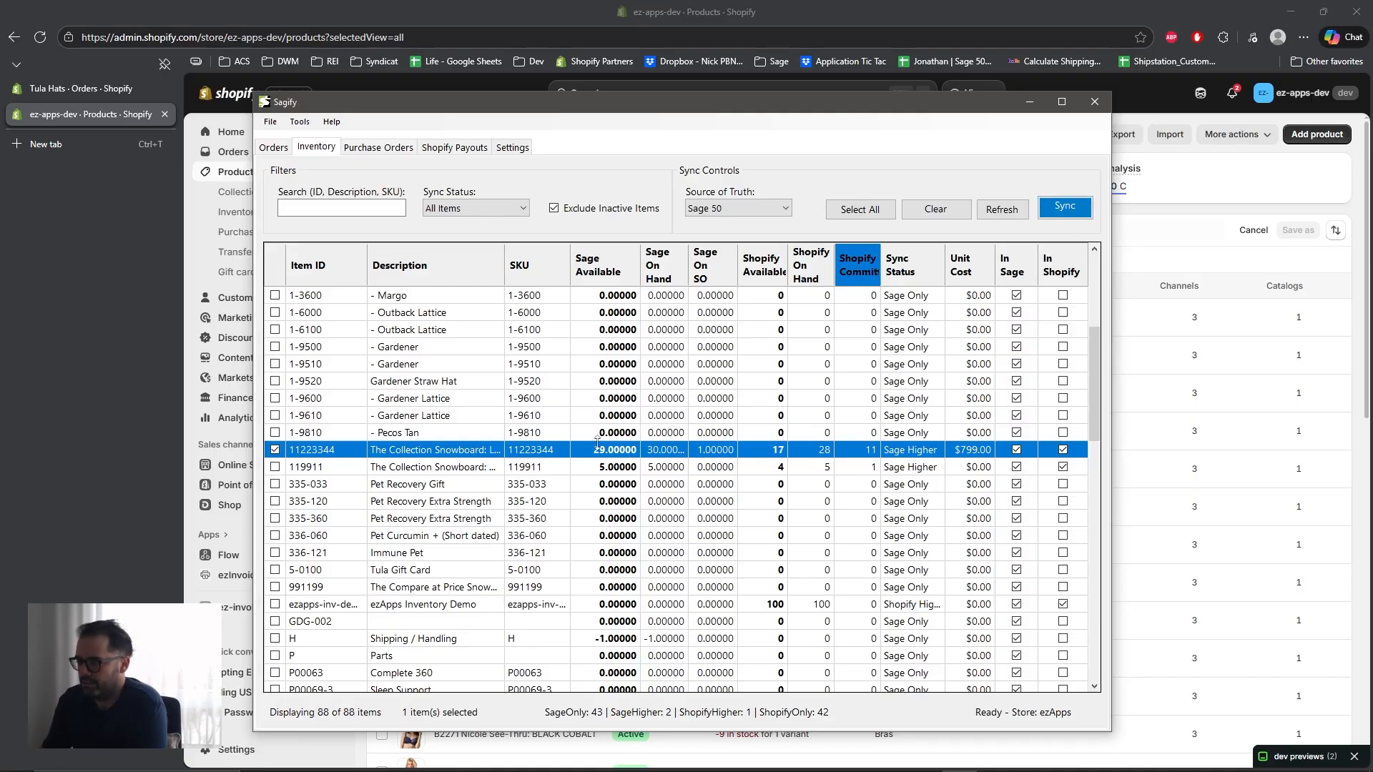
Step: View the Source of Truth options, leaving Sage 50 selected, and switch to the Shopify product list
{"action": "left_click", "coordinate": [751, 210]}
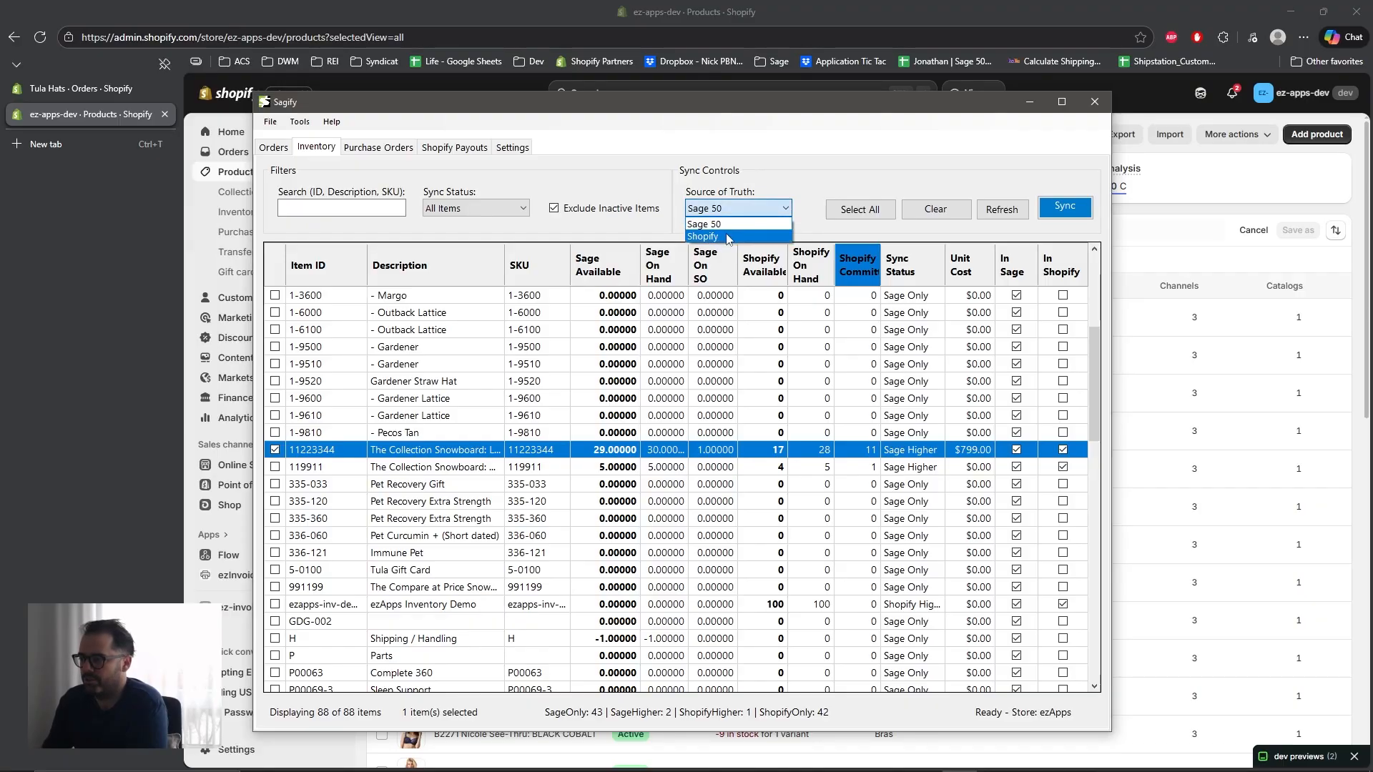
{"action": "left_click", "coordinate": [776, 188]}
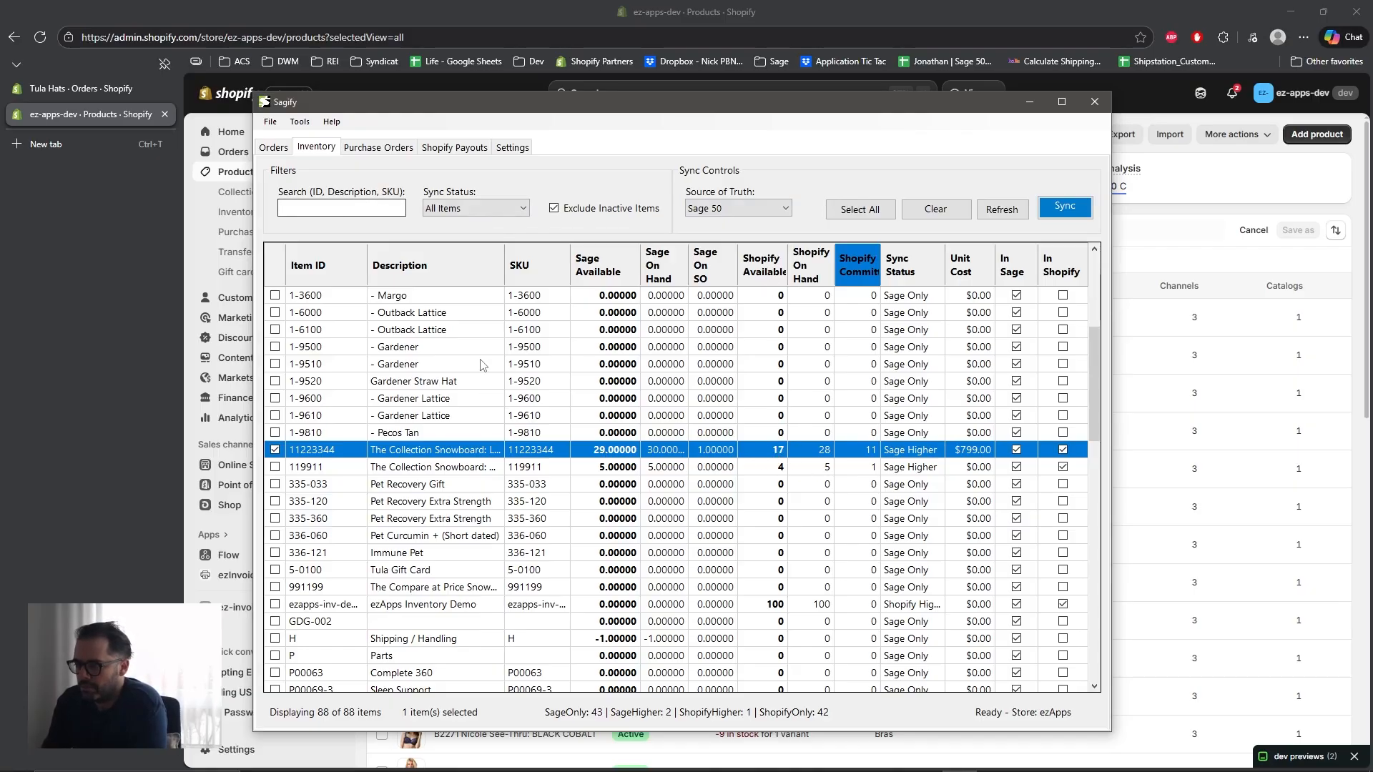
{"action": "left_click", "coordinate": [1173, 212]}
{"action": "left_click", "coordinate": [614, 95]}
{"action": "type", "text": "ez-"}
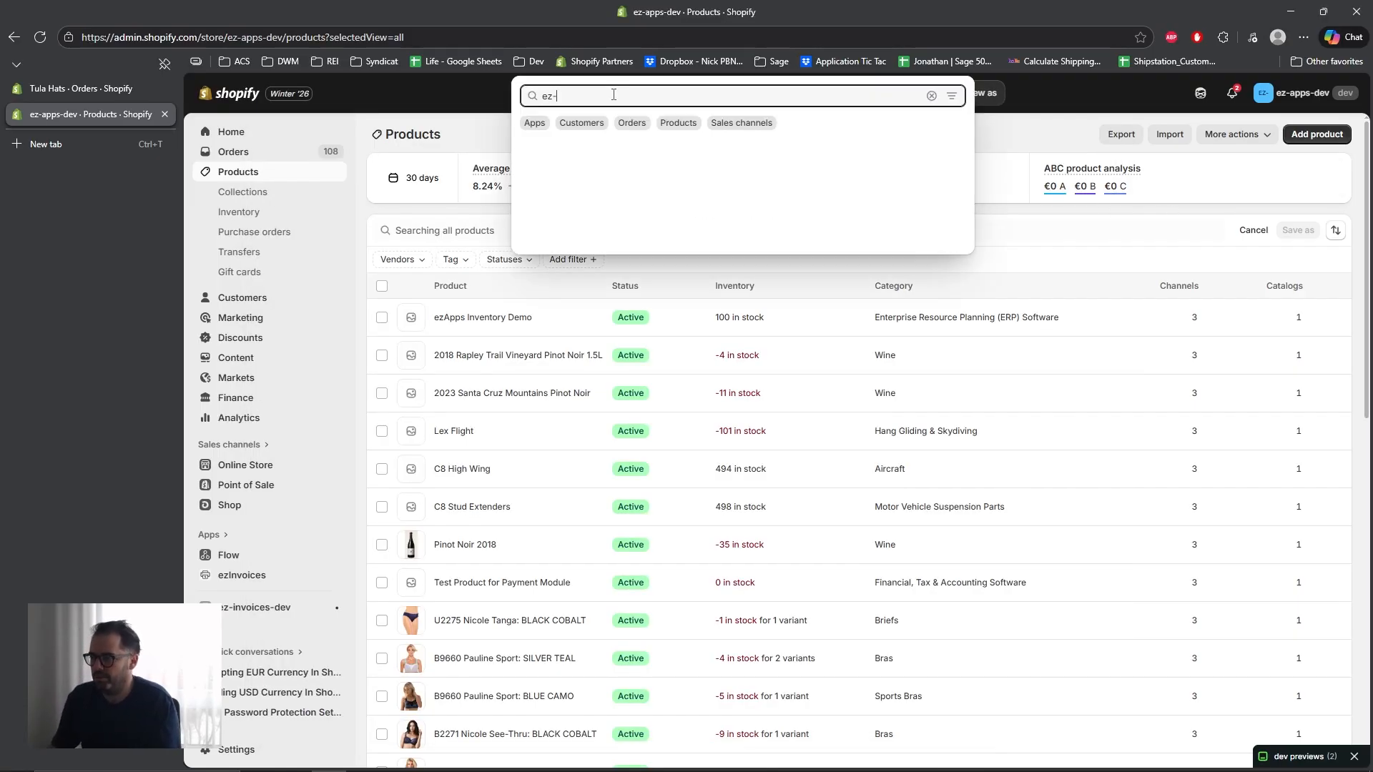
{"action": "left_click", "coordinate": [1058, 278]}
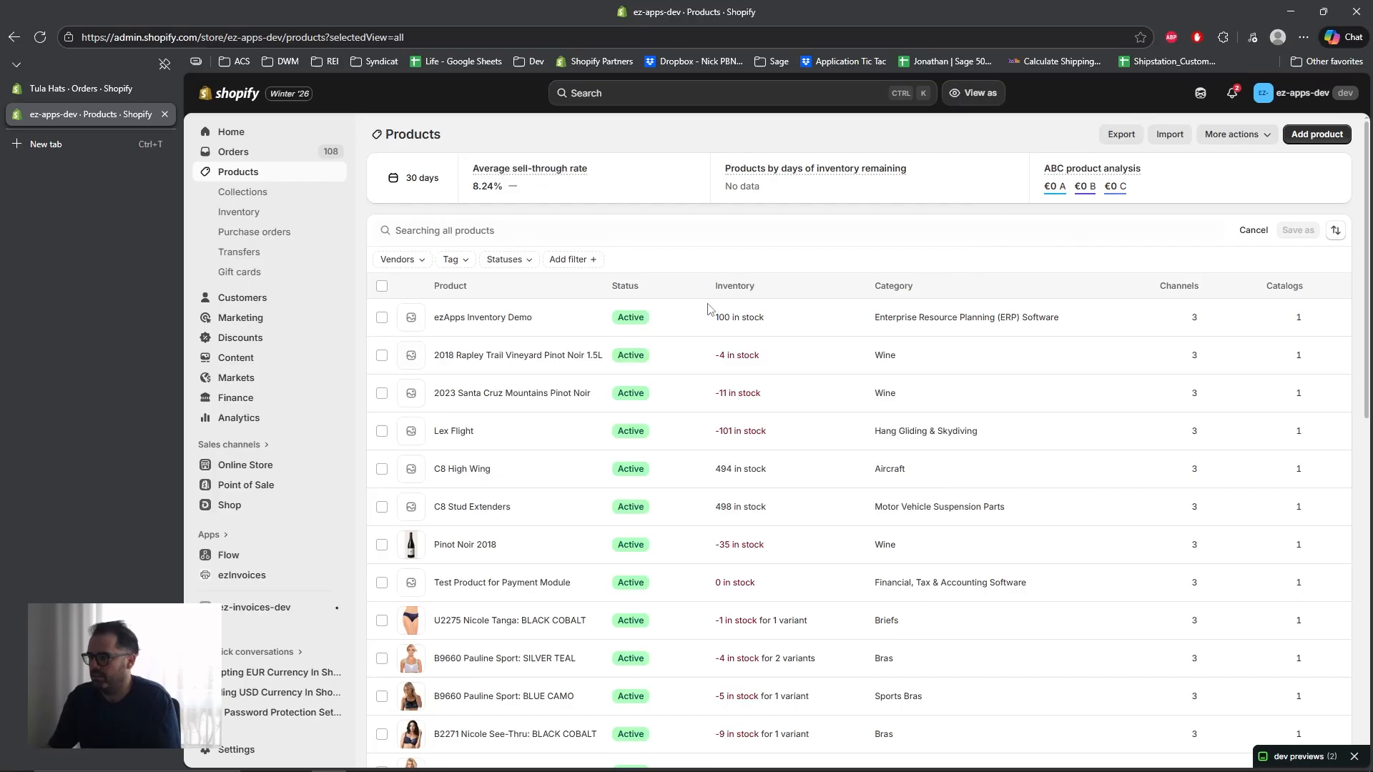
Step: Open the ezApps Inventory Demo product and check its inventory quantities by location
{"action": "left_click", "coordinate": [461, 320]}
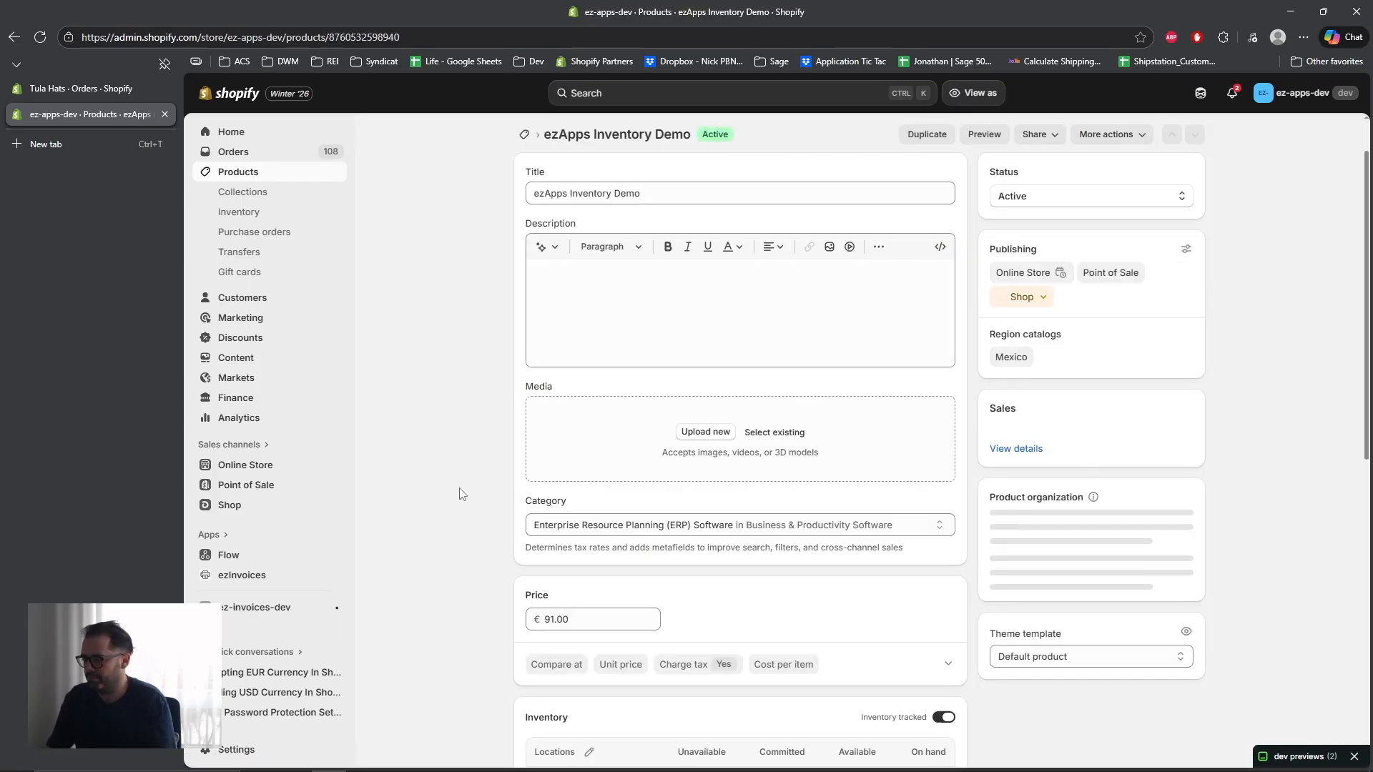
{"action": "scroll", "coordinate": [872, 616], "scroll_direction": "down", "scroll_amount": 1}
{"action": "scroll", "coordinate": [879, 607], "scroll_direction": "down", "scroll_amount": 2}
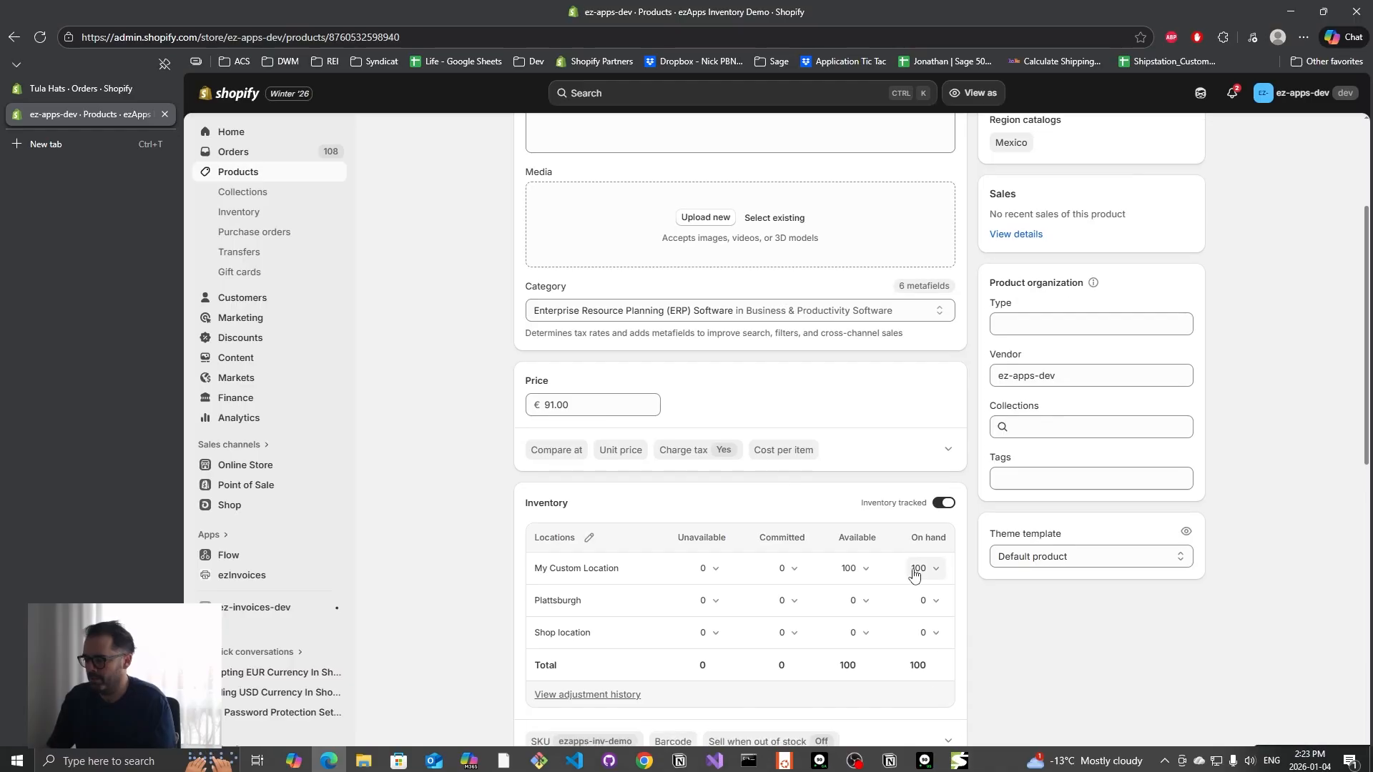
Step: Switch to Sagify and filter the inventory list by ezapps
{"action": "left_click", "coordinate": [960, 761]}
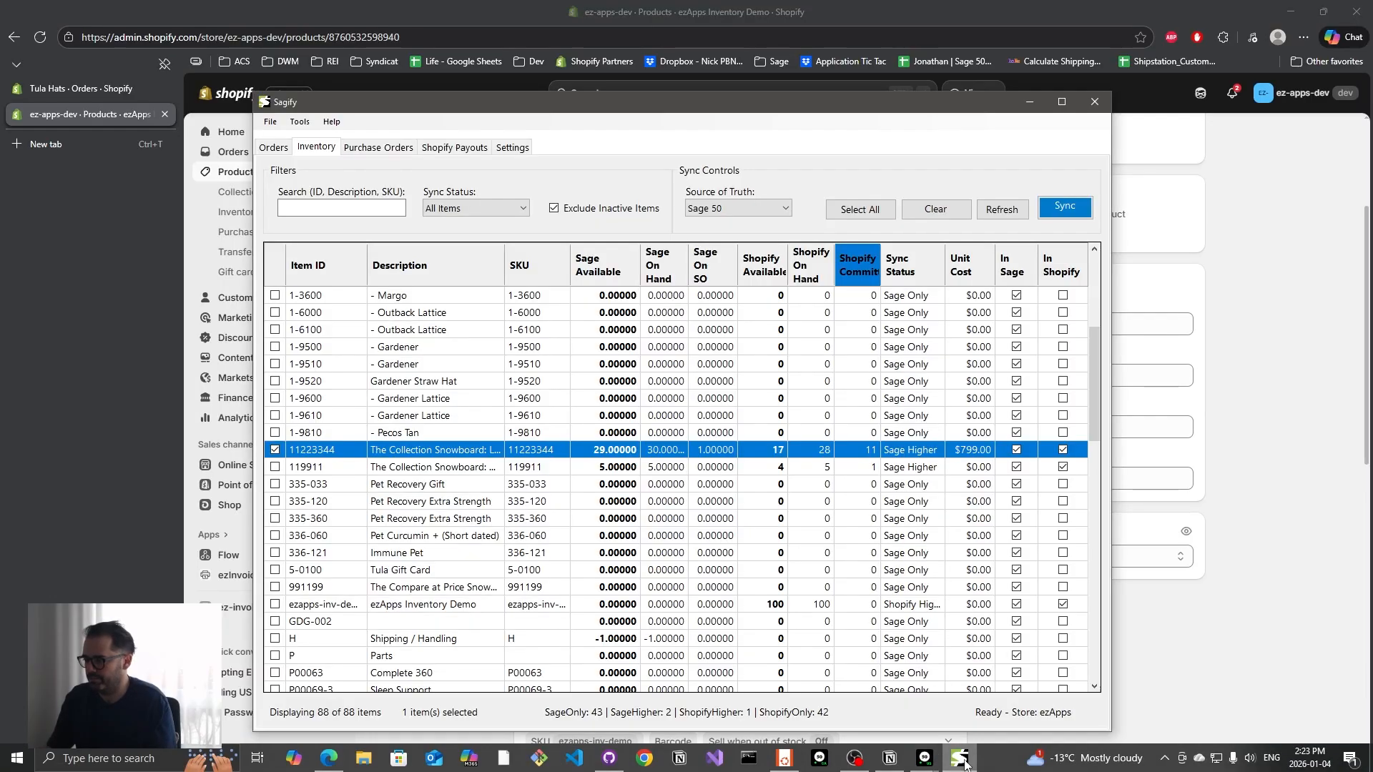
{"action": "left_click_drag", "start_coordinate": [1097, 400], "coordinate": [1097, 318]}
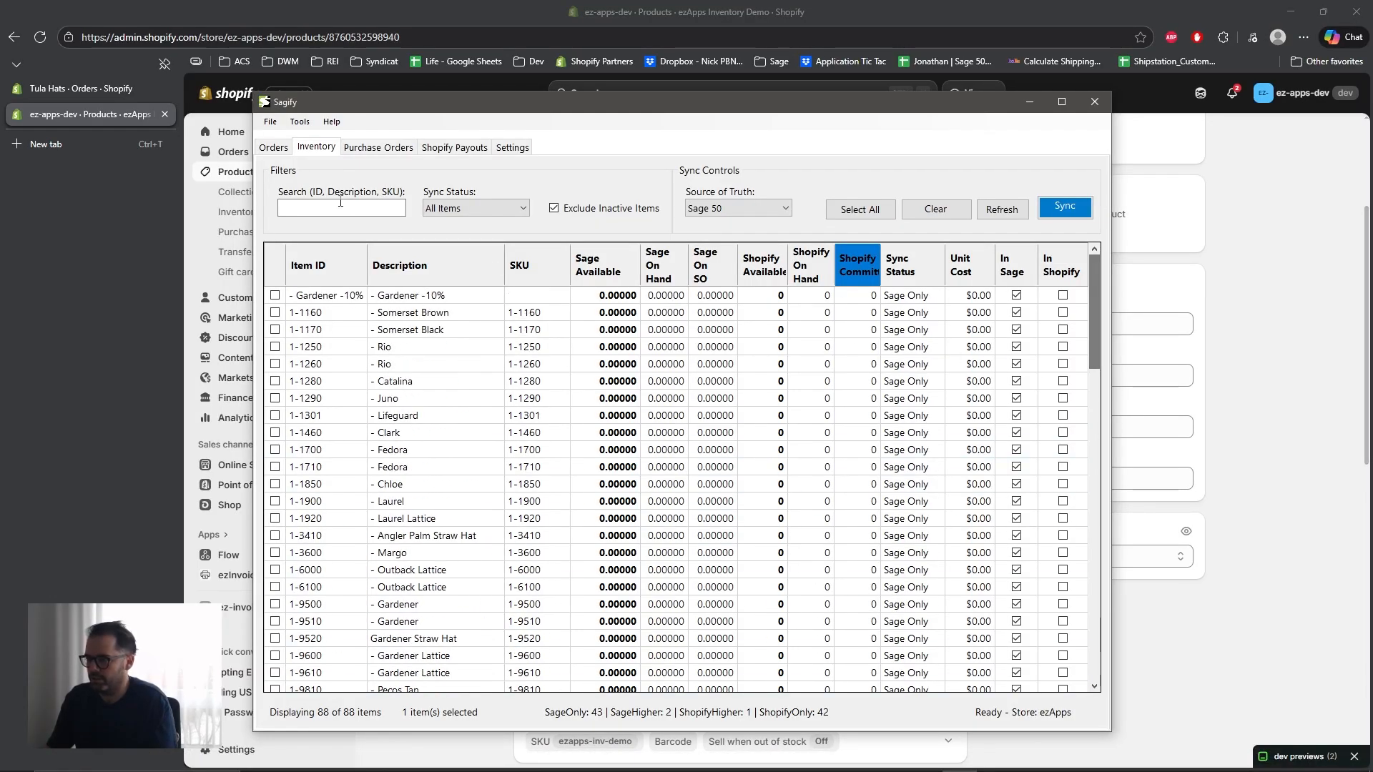
{"action": "left_click", "coordinate": [361, 208]}
{"action": "type", "text": "ezapps"}
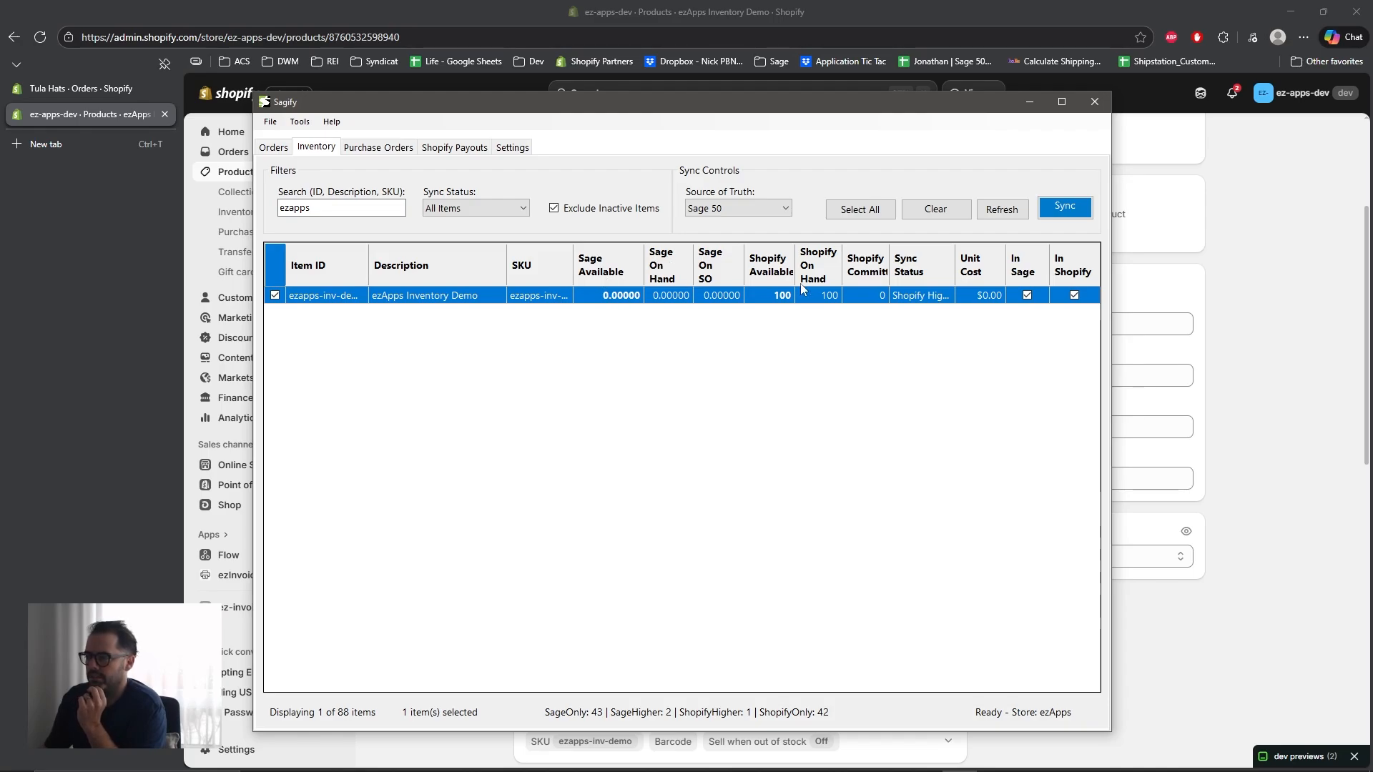
Step: Switch to the Sage 50 Maintain Inventory Items window and load item ezapps-inv-demo to check its quantities
{"action": "mouse_move", "coordinate": [929, 762]}
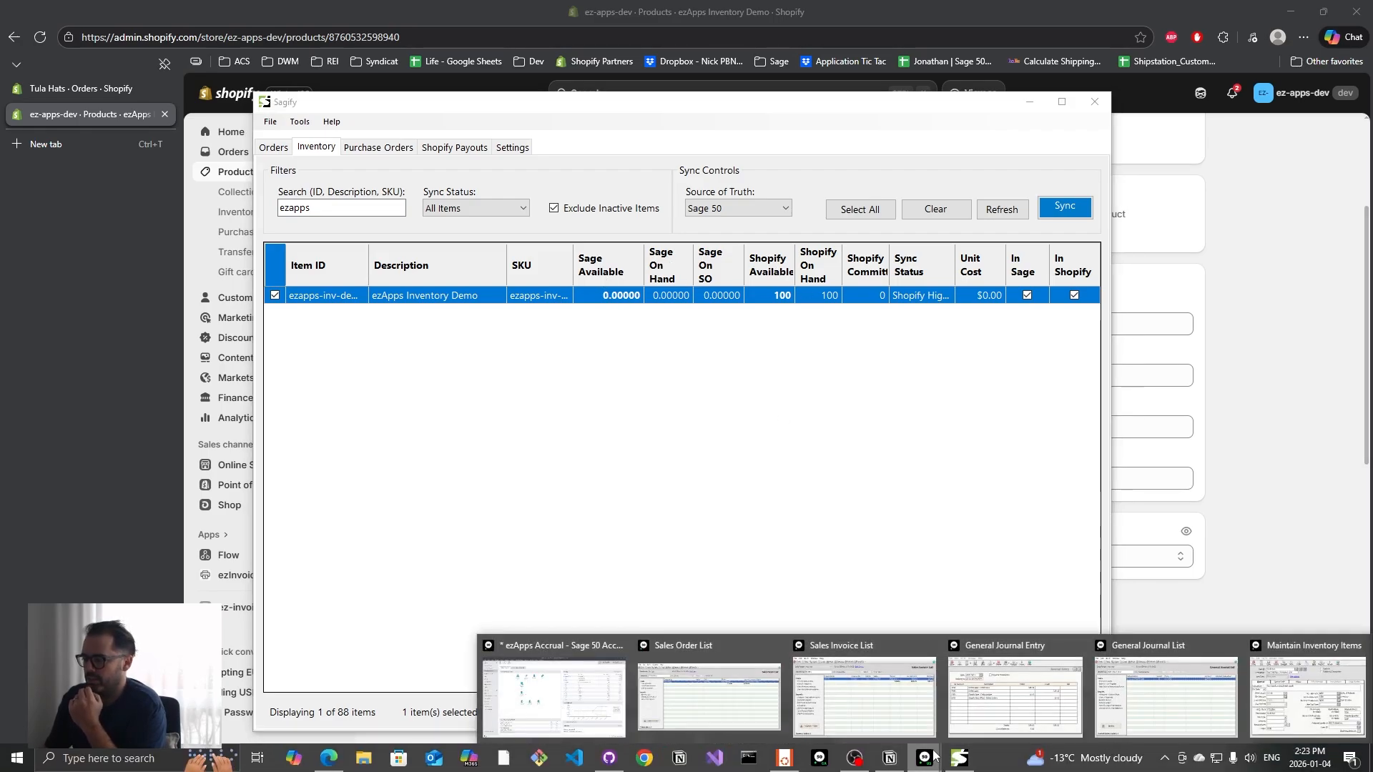
{"action": "left_click", "coordinate": [1307, 697]}
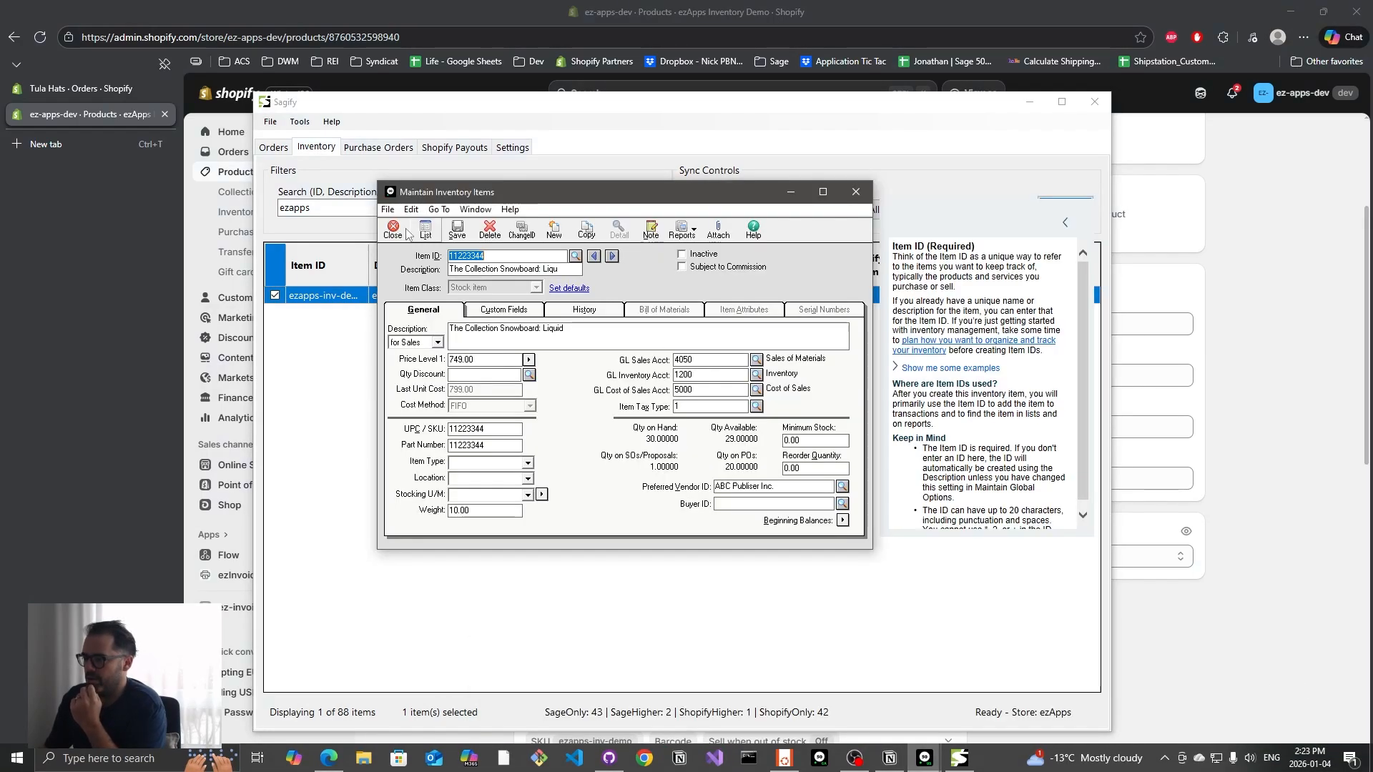
{"action": "double_click", "coordinate": [512, 255]}
{"action": "type", "text": "ez-"}
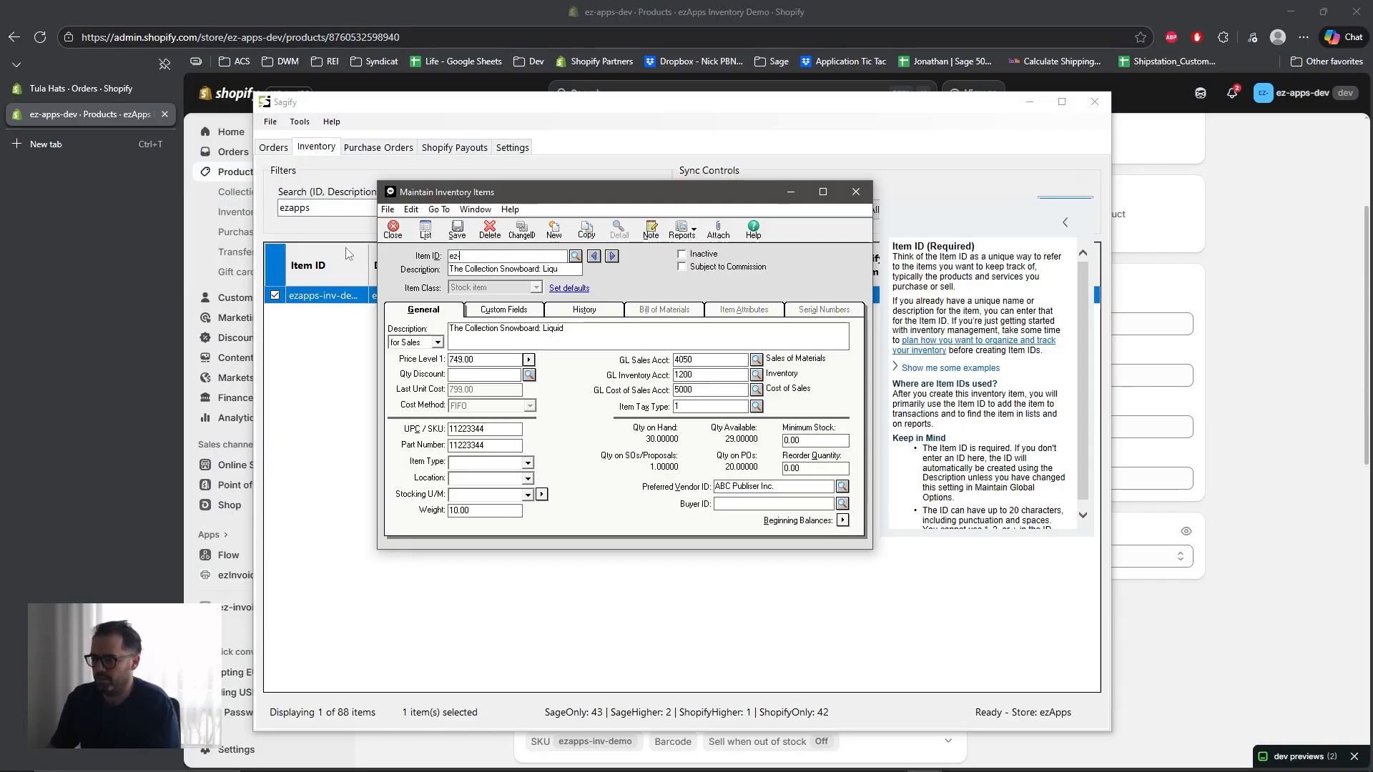
{"action": "type", "text": "apps-inv-demo"}
{"action": "key", "text": "Tab"}
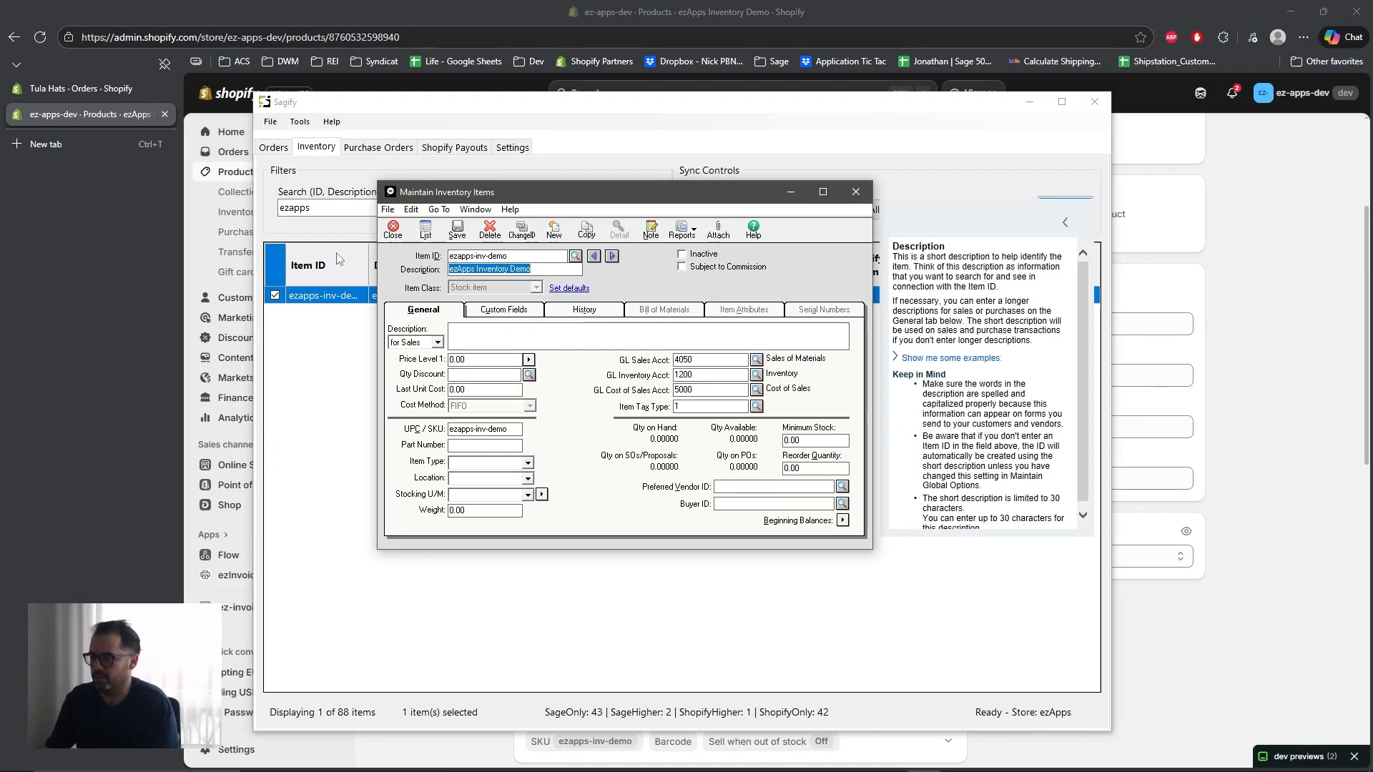
Step: Close the Maintain Inventory Items windows in Sage 50 and switch back to Sagify
{"action": "left_click", "coordinate": [856, 191]}
{"action": "mouse_move", "coordinate": [924, 757]}
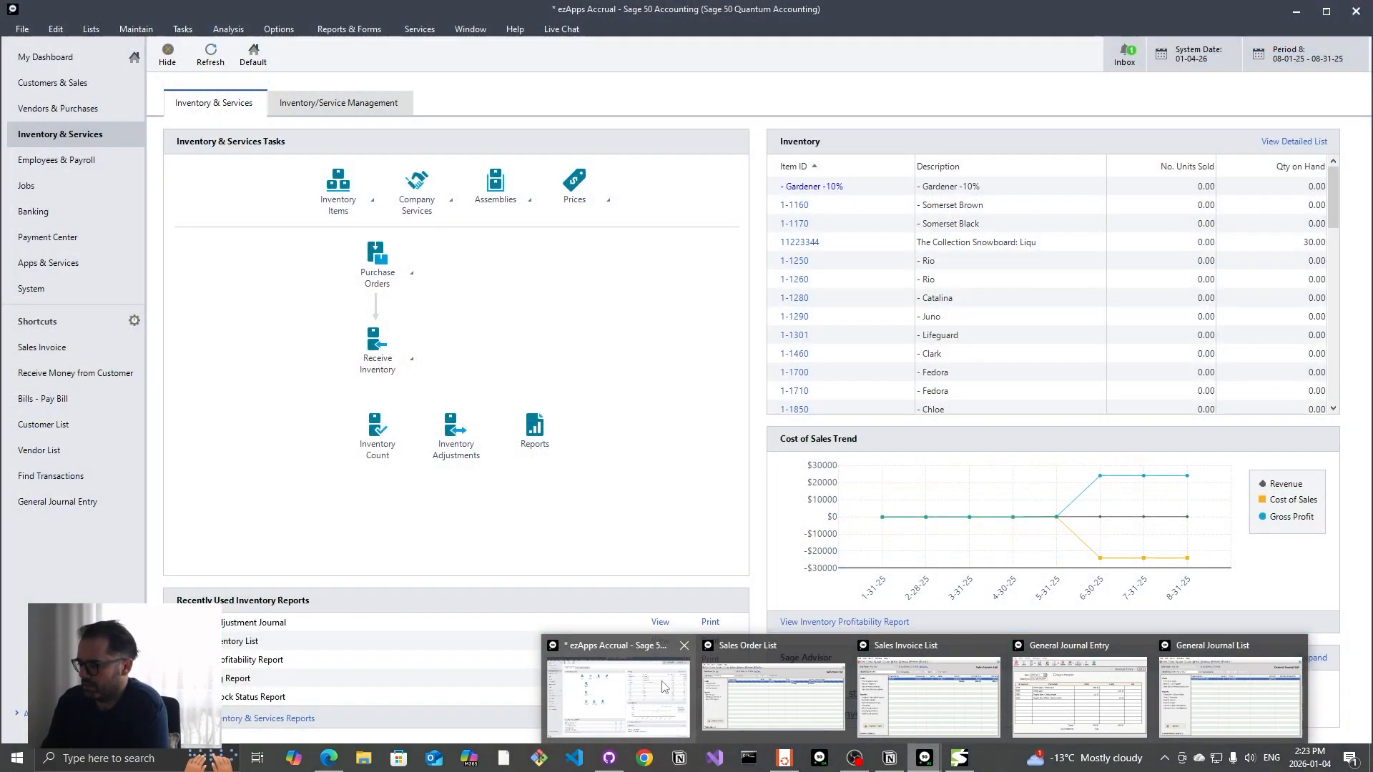
{"action": "left_click", "coordinate": [618, 697]}
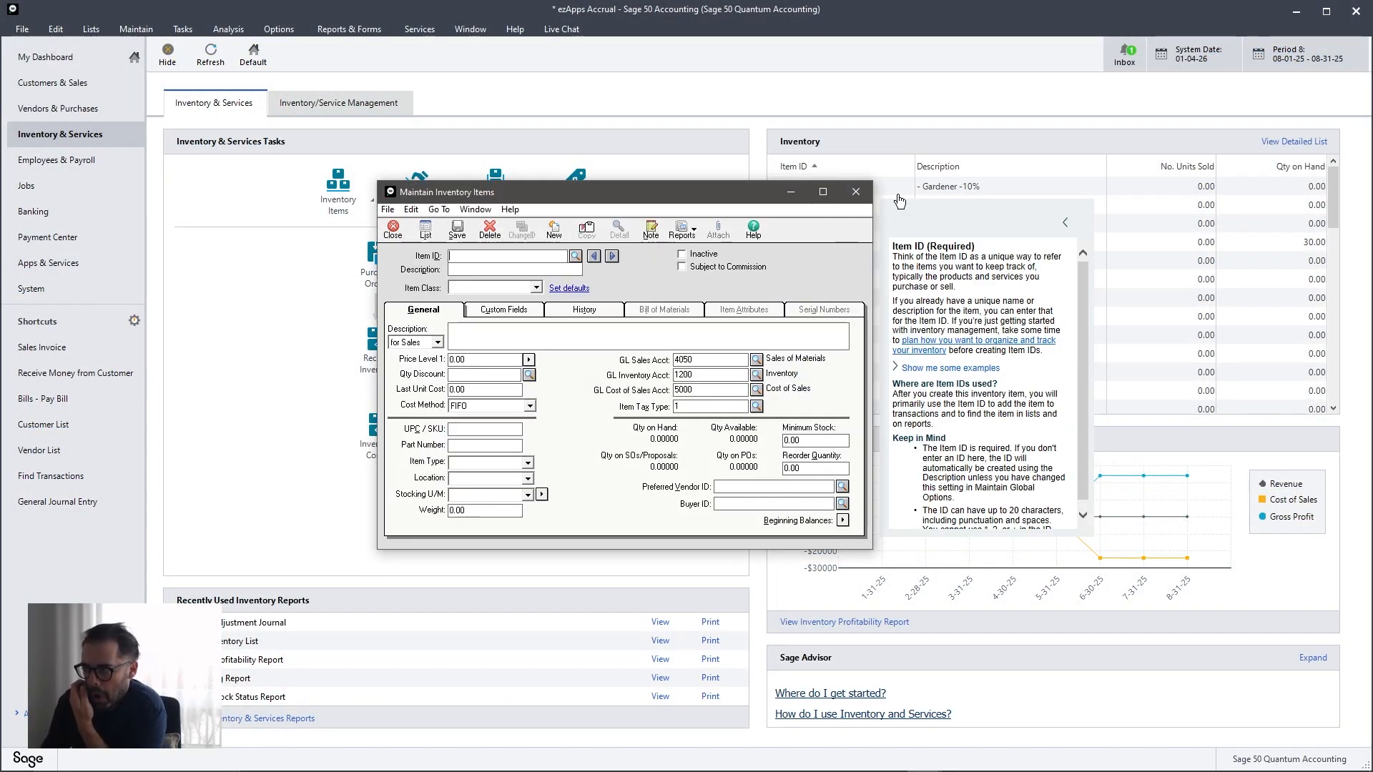
{"action": "left_click", "coordinate": [856, 192]}
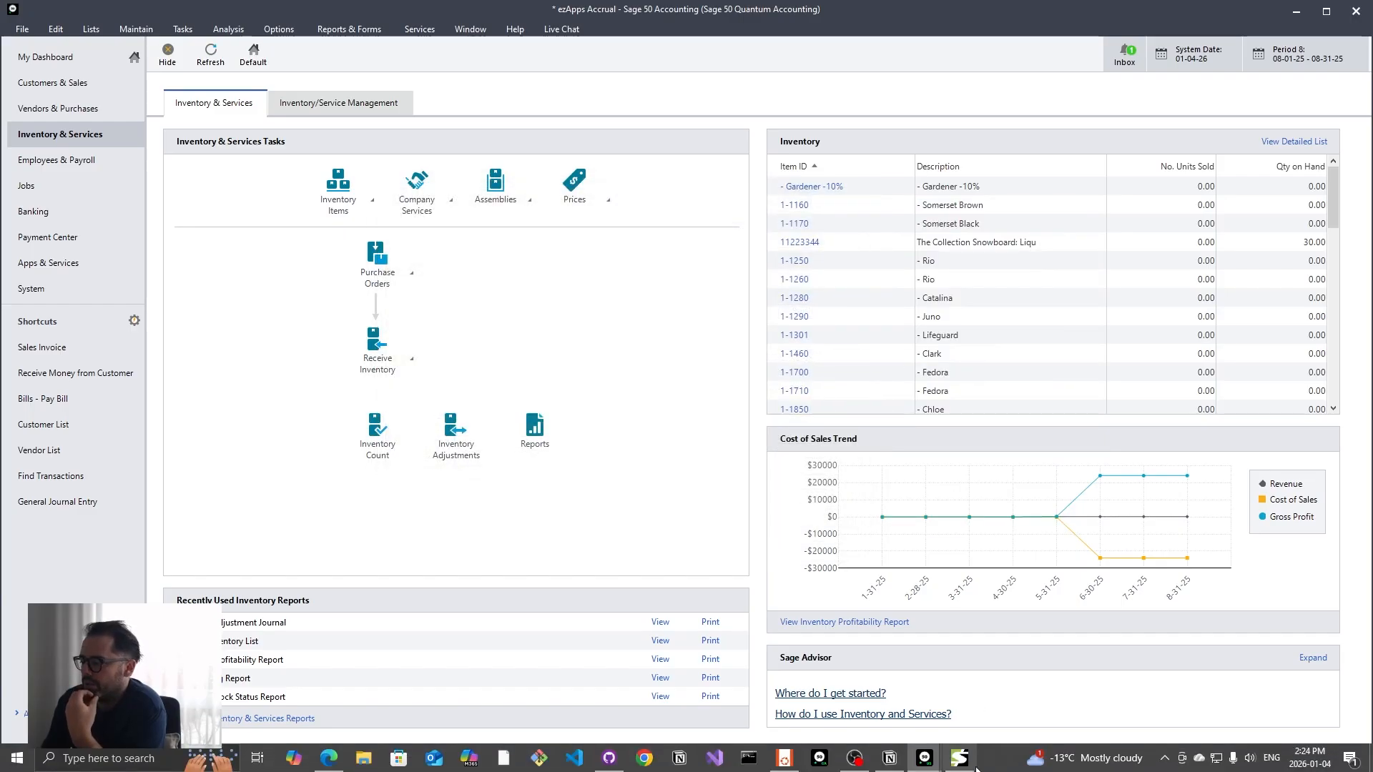
{"action": "left_click", "coordinate": [961, 760]}
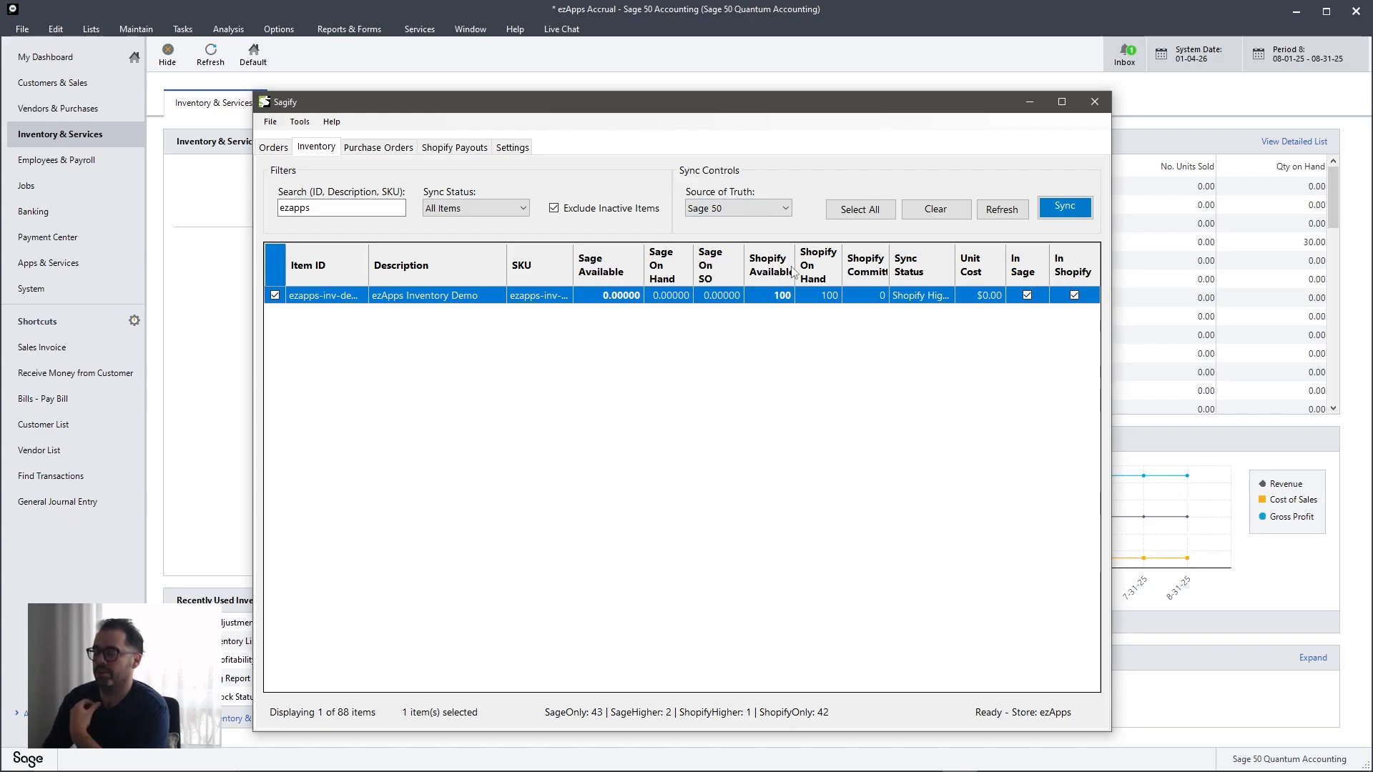
Step: Start syncing item ezapps-inv-demo with Sage 50 as the source of truth and accept the sync confirmation
{"action": "left_click", "coordinate": [729, 208]}
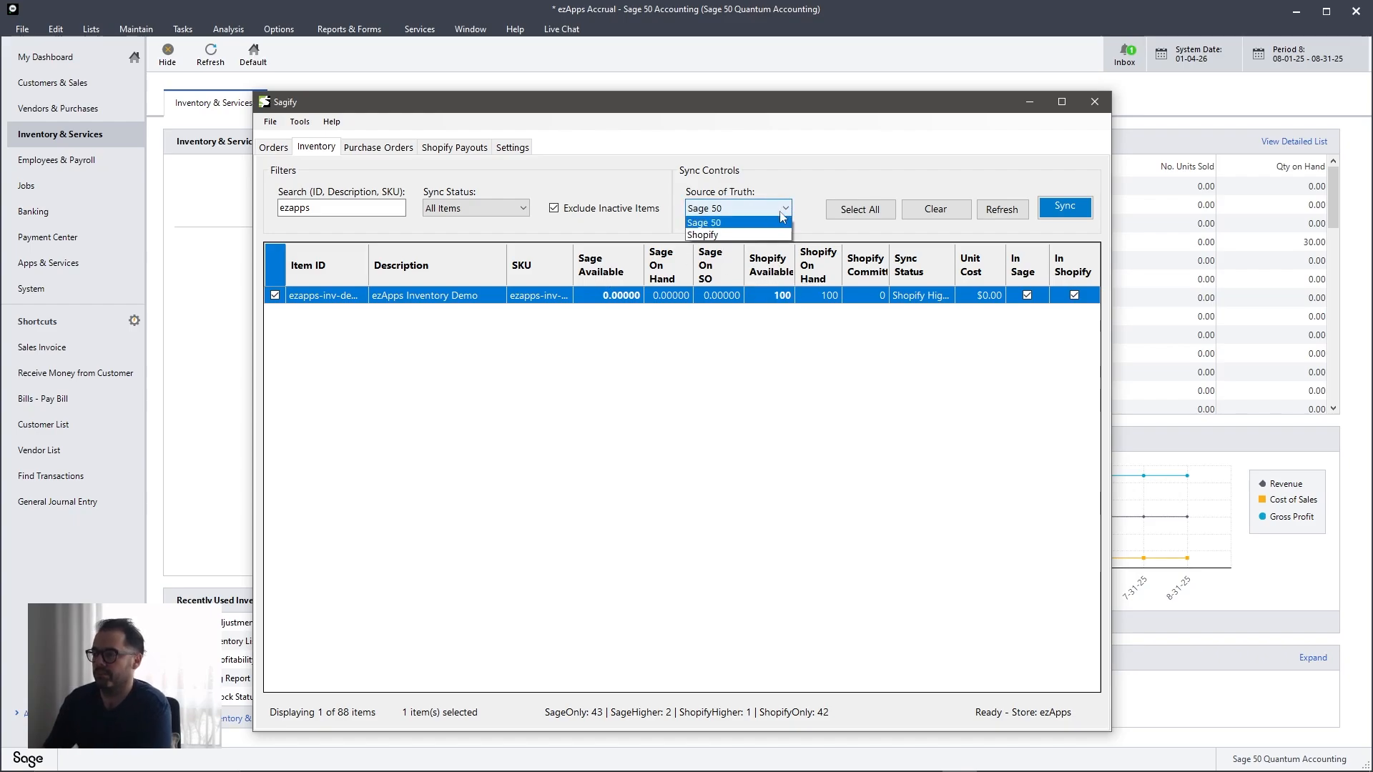
{"action": "left_click", "coordinate": [703, 225]}
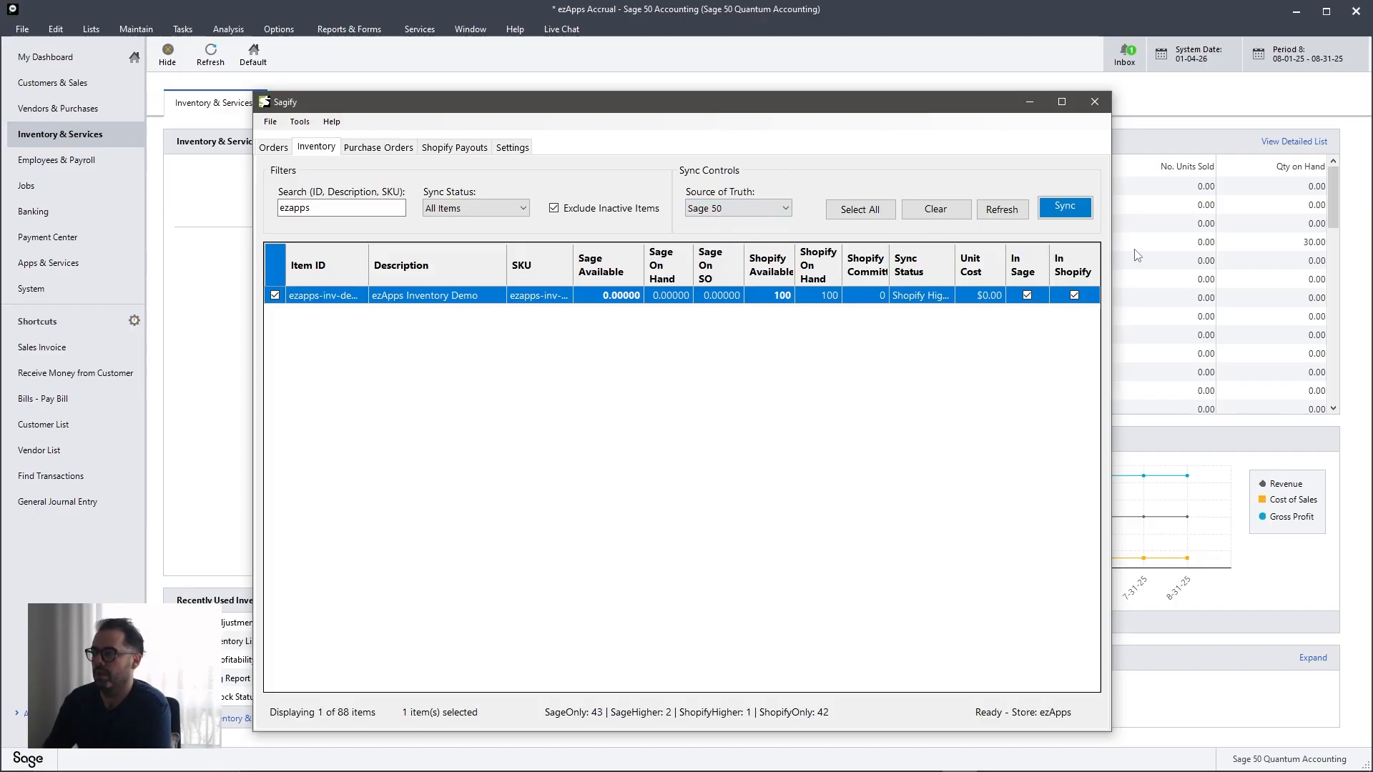
{"action": "left_click", "coordinate": [1070, 209]}
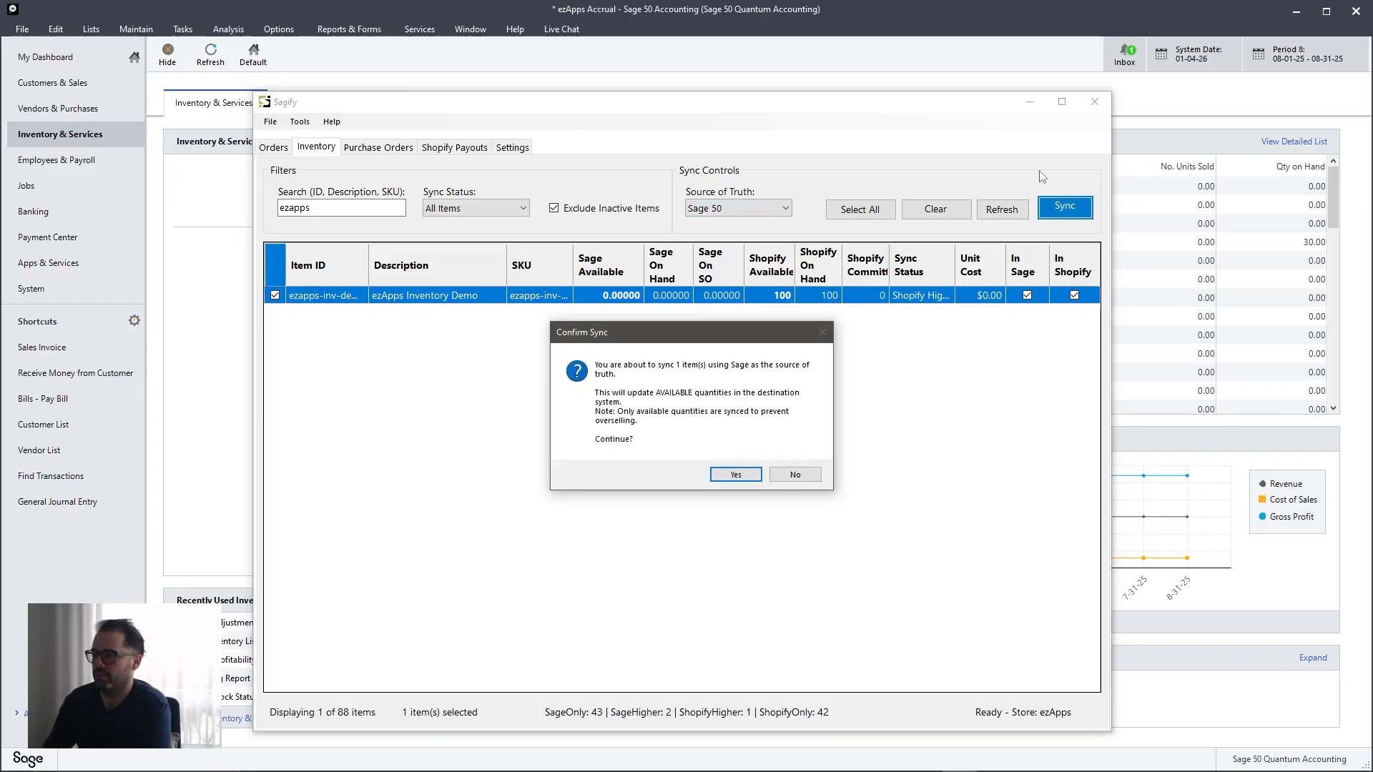
{"action": "left_click", "coordinate": [735, 475]}
Step: Choose My Custom Location as the Shopify location to update and complete the sync
{"action": "left_click", "coordinate": [821, 445]}
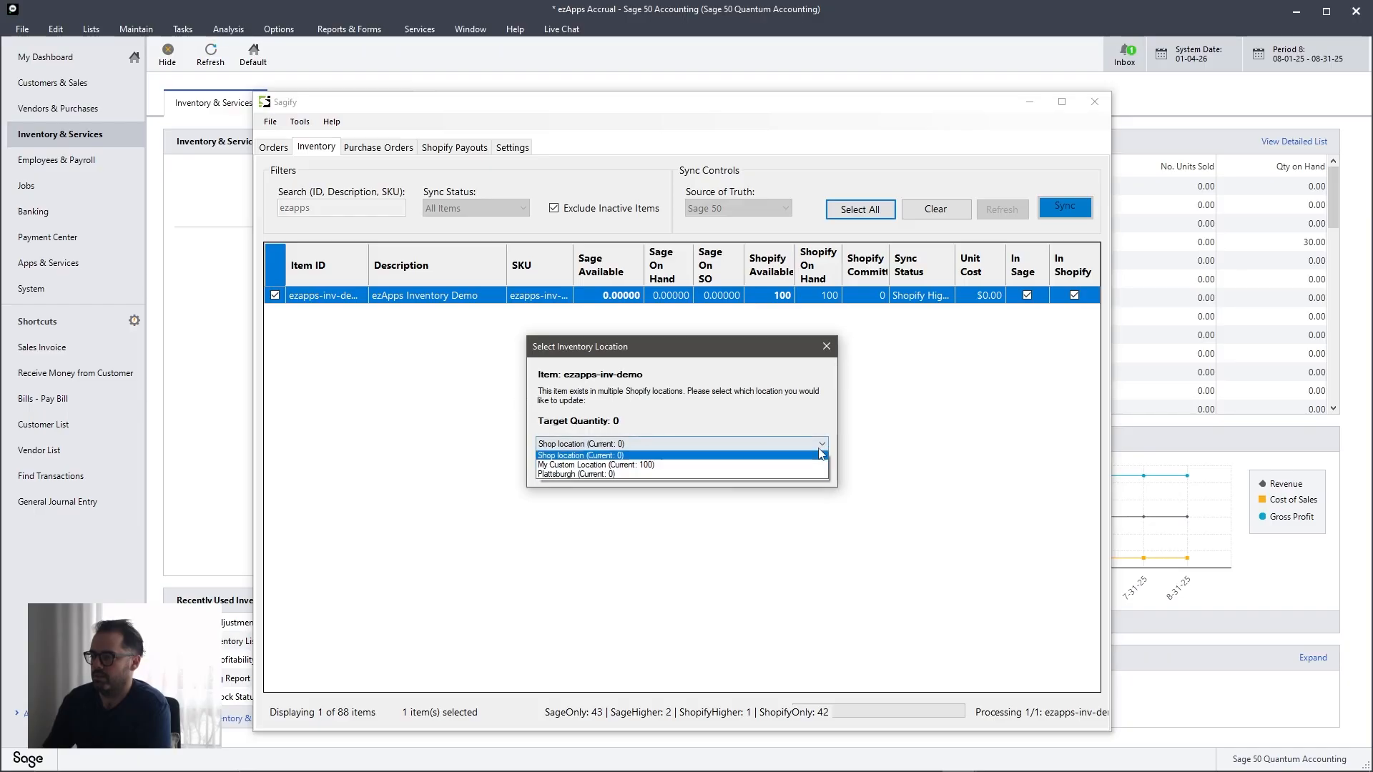
{"action": "left_click", "coordinate": [642, 467]}
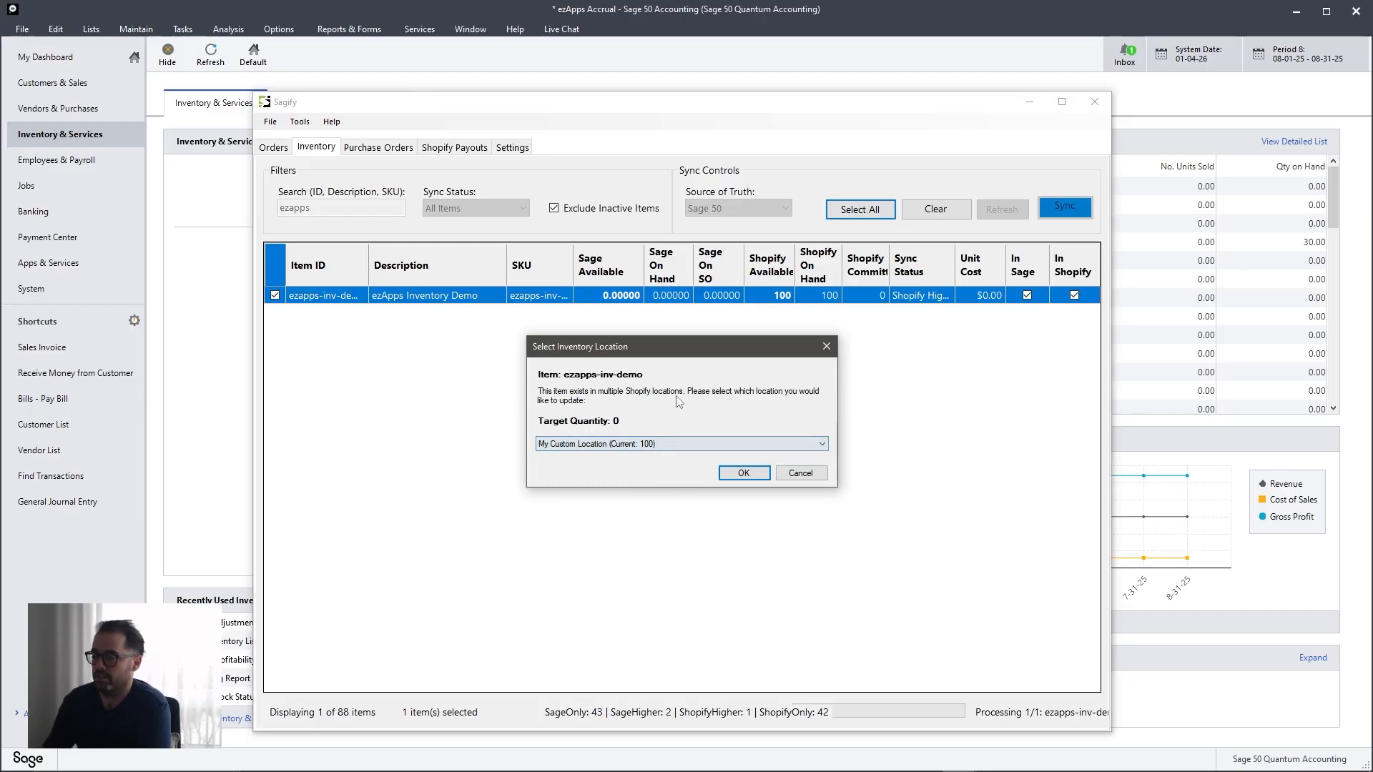
{"action": "left_click", "coordinate": [715, 447]}
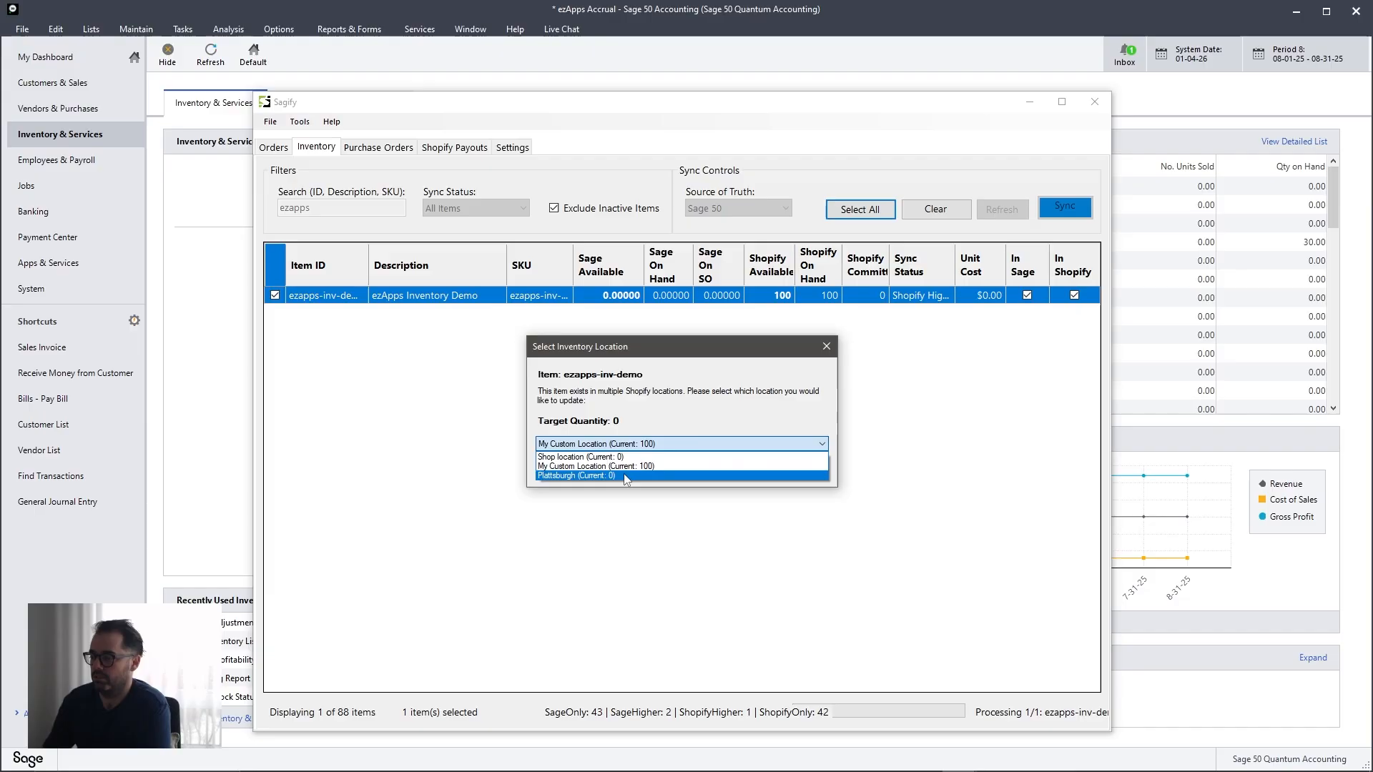
{"action": "left_click", "coordinate": [660, 441]}
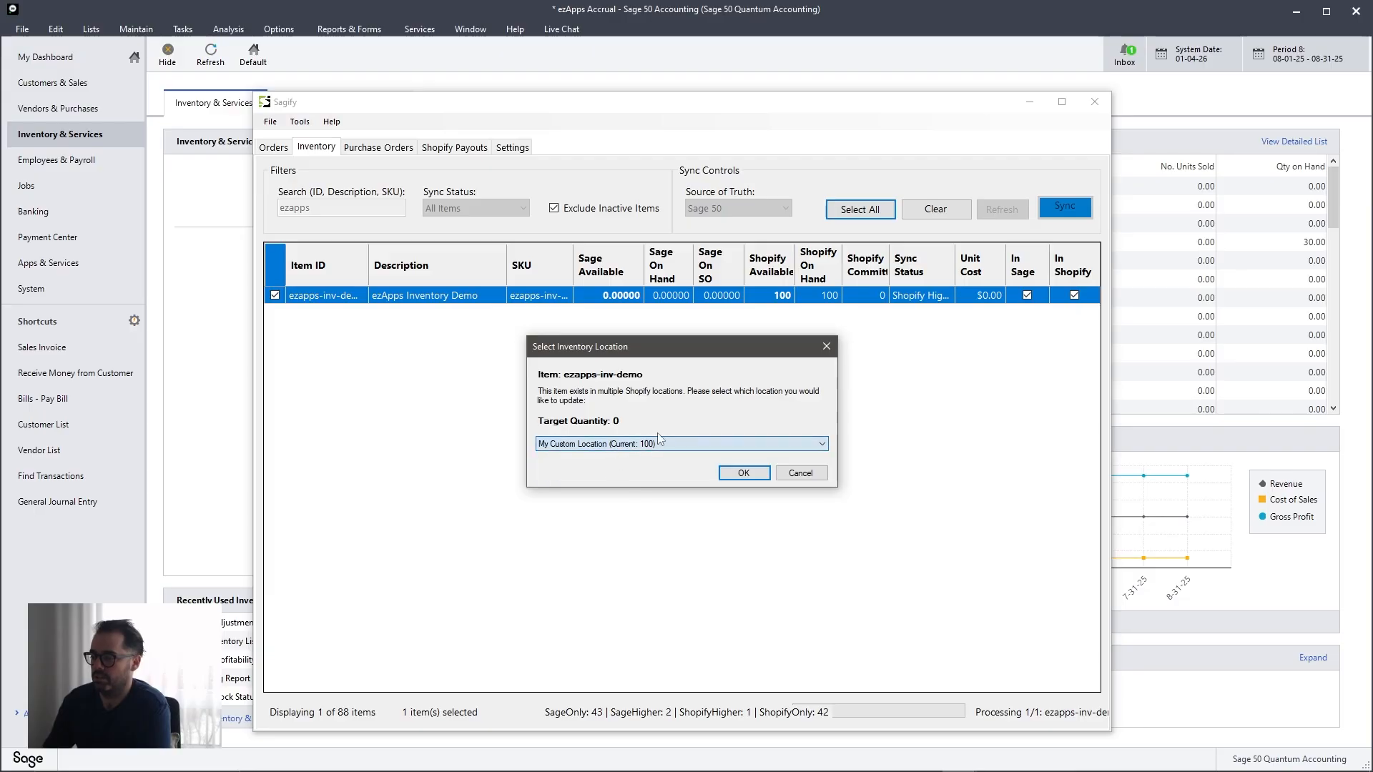
{"action": "left_click", "coordinate": [743, 473]}
{"action": "left_click", "coordinate": [756, 444]}
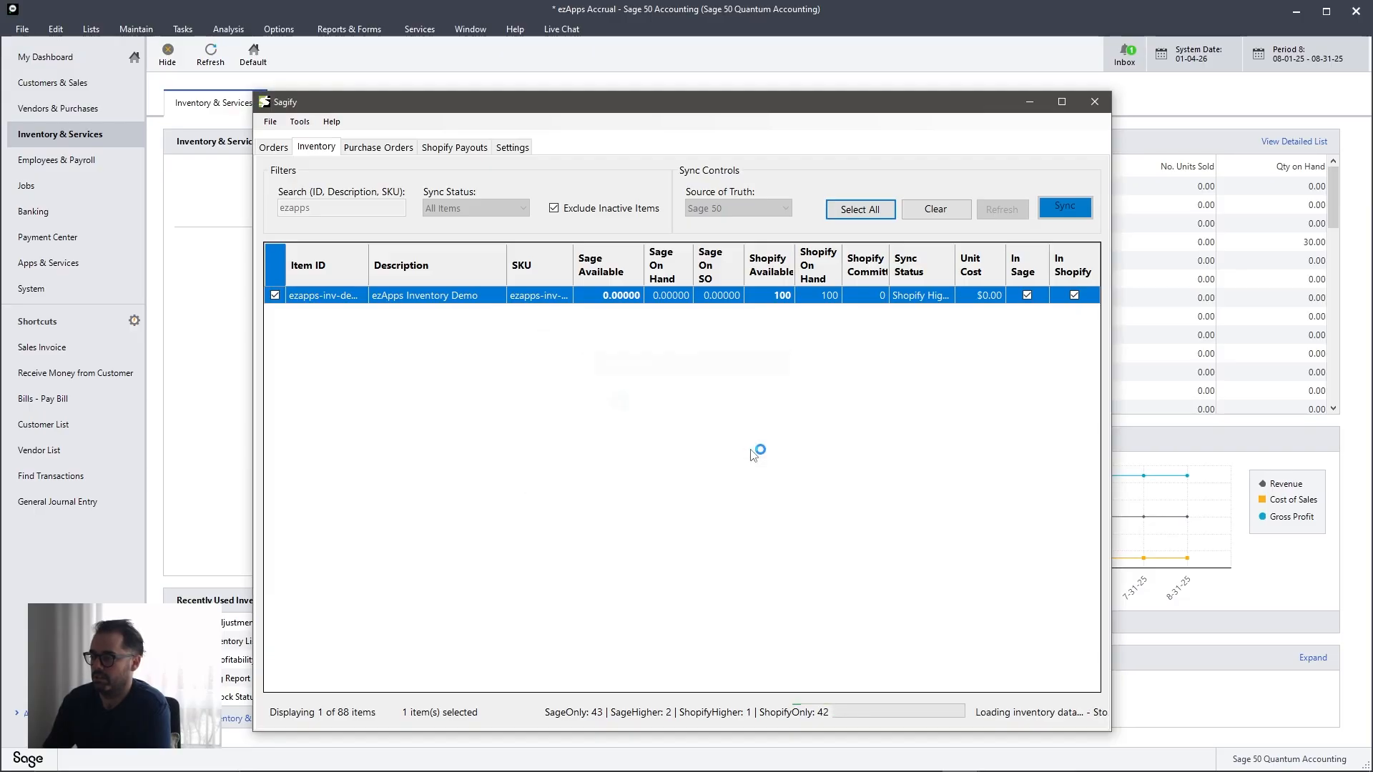
Step: Filter the Sagify inventory by ezapps again to check its sync status, and reload the Shopify product page to check its quantities
{"action": "left_click", "coordinate": [372, 210]}
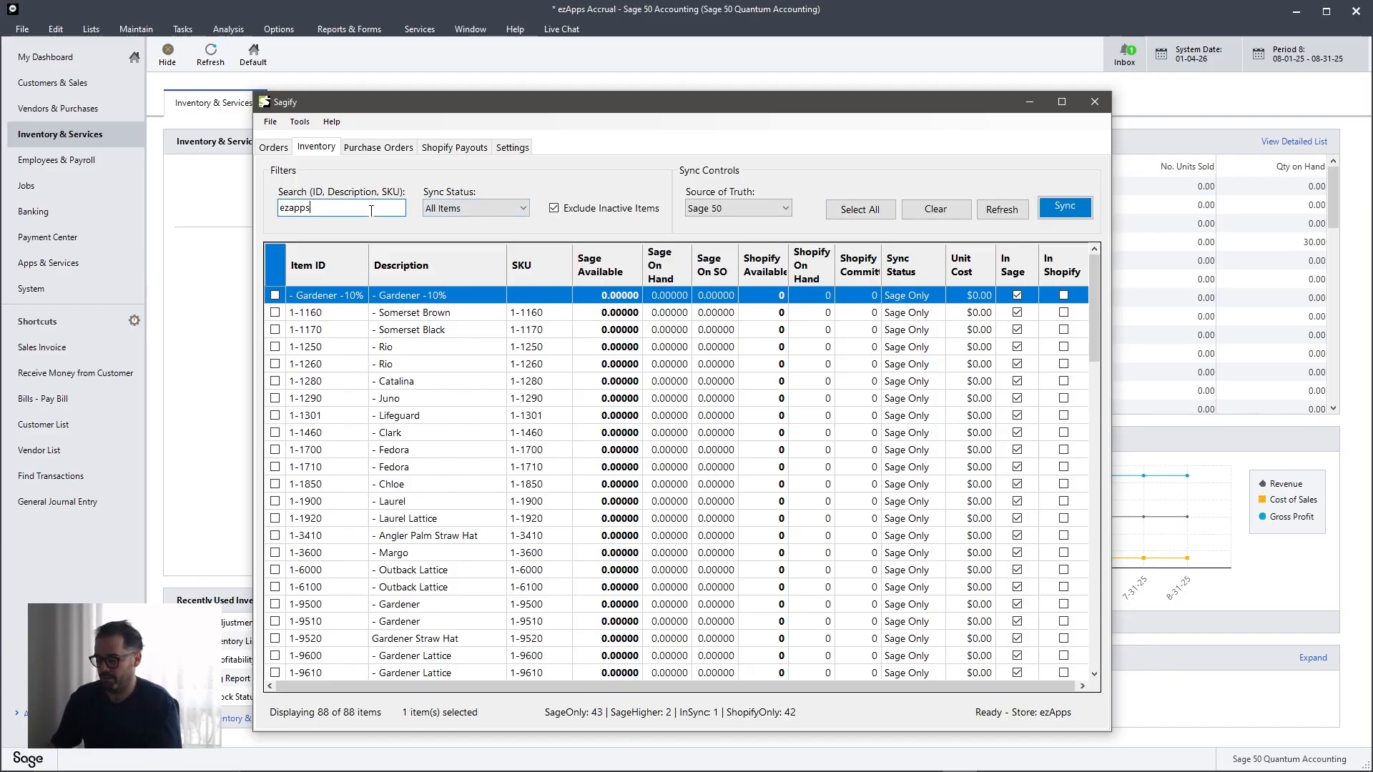
{"action": "type", "text": "s"}
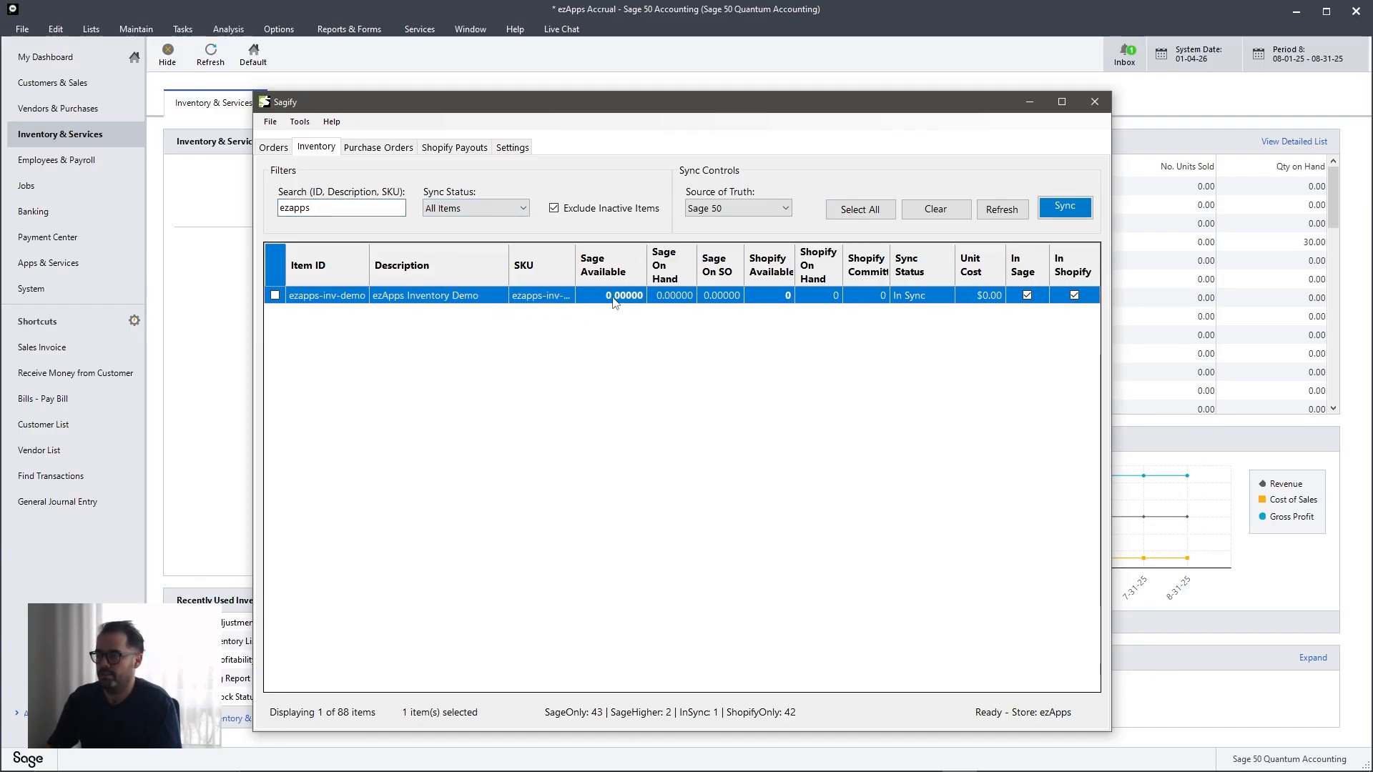
{"action": "mouse_move", "coordinate": [766, 768]}
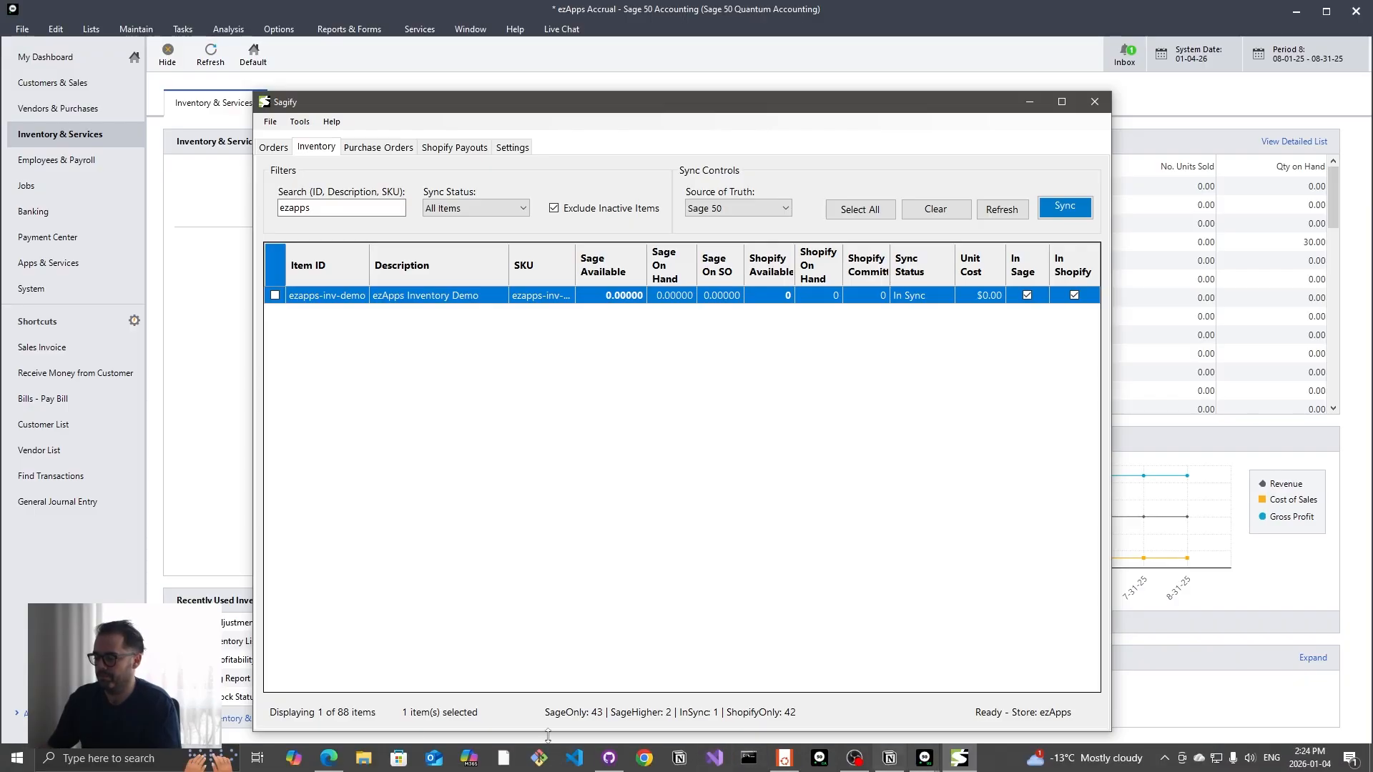
{"action": "left_click", "coordinate": [341, 767]}
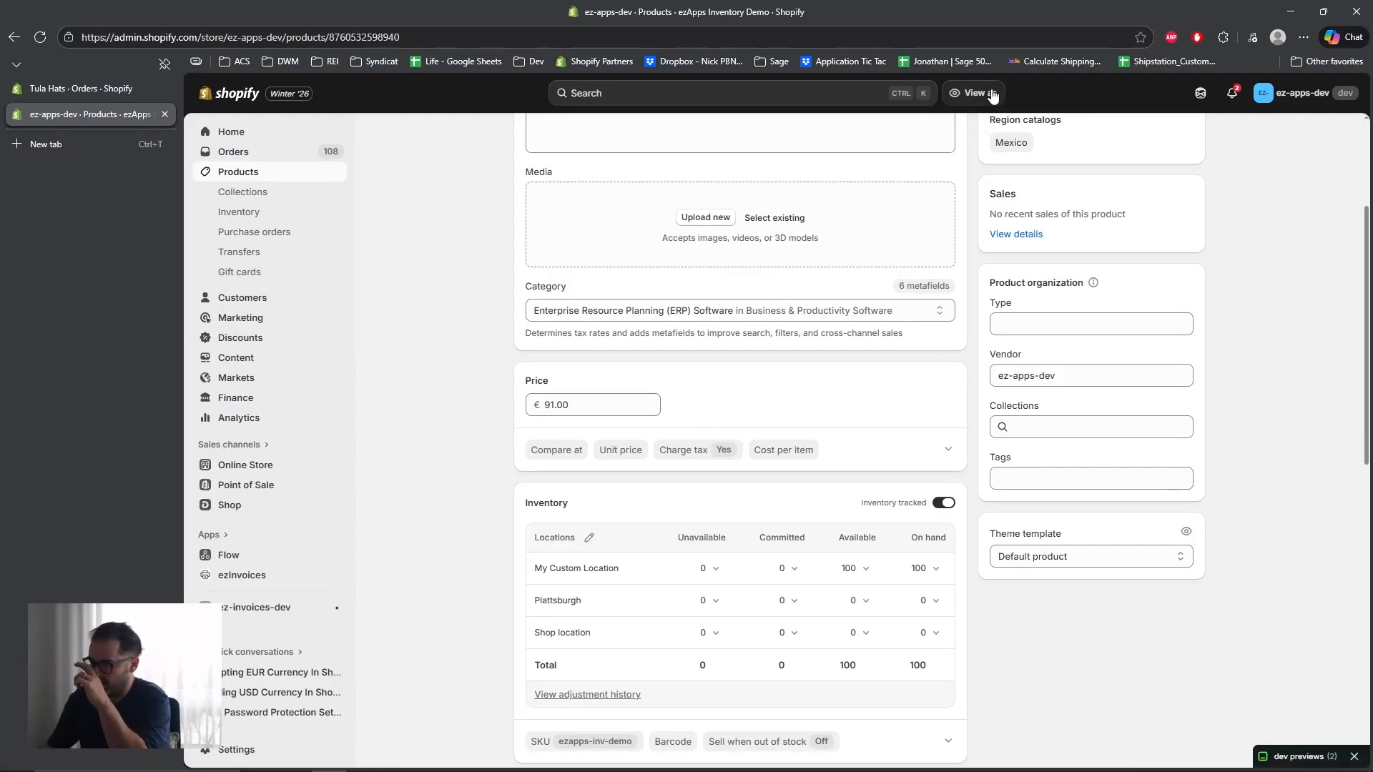
{"action": "key", "text": "F5"}
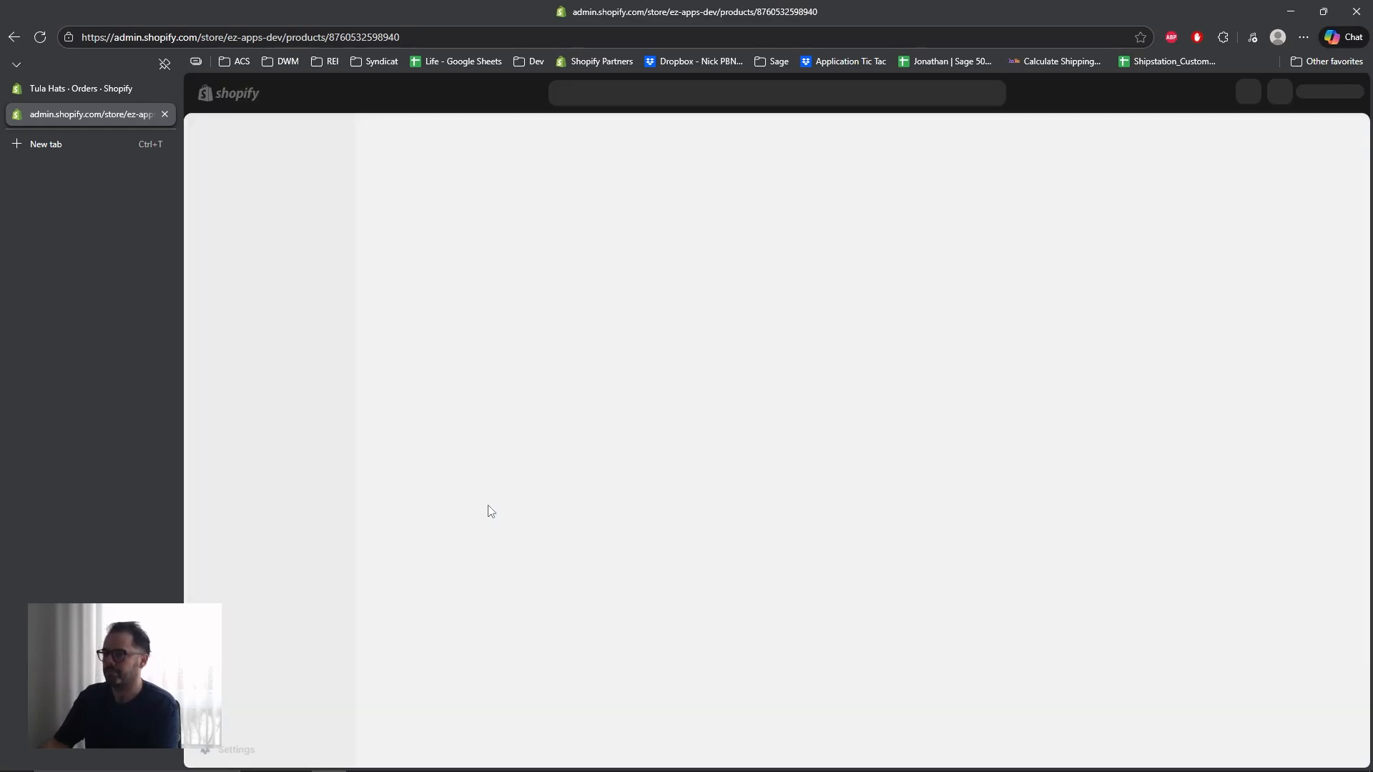
{"action": "scroll", "coordinate": [492, 284], "scroll_direction": "down", "scroll_amount": 5}
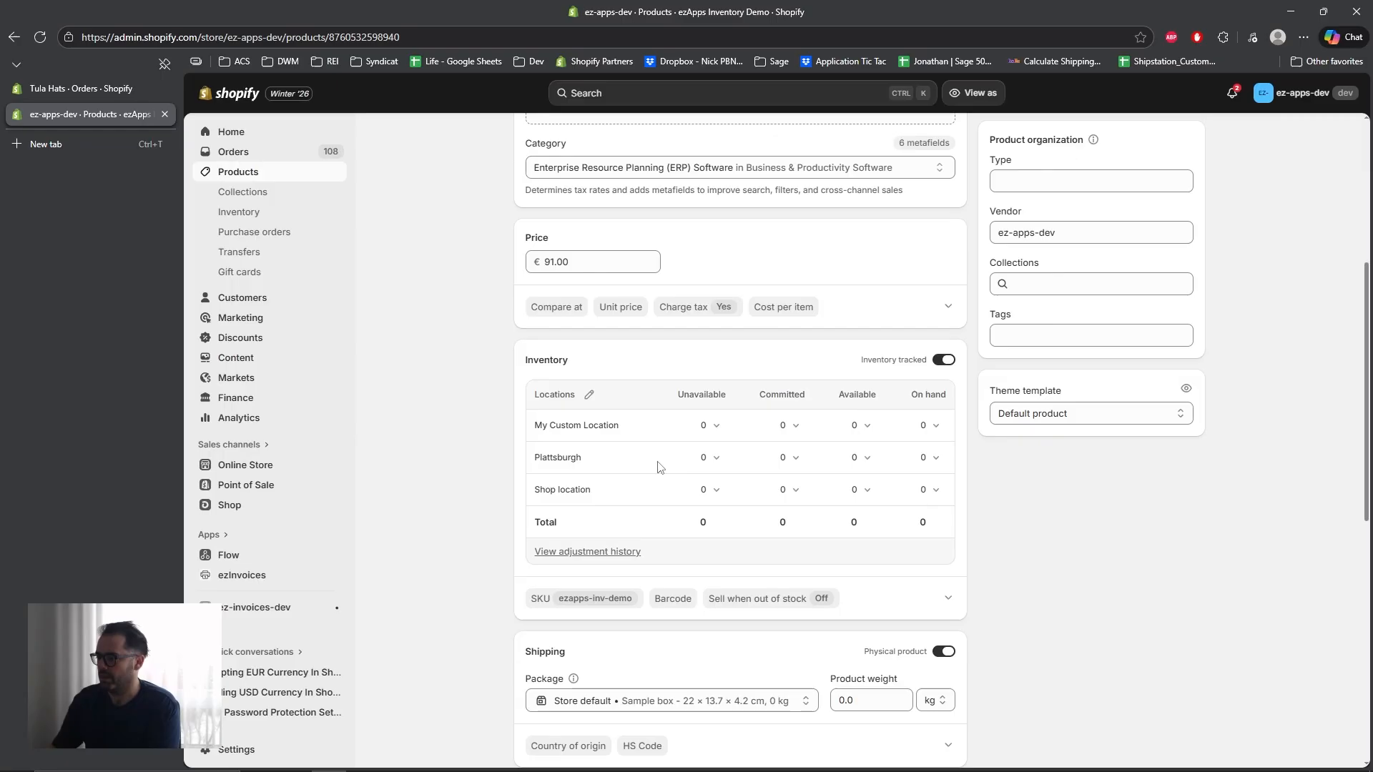
Step: Review the ezApps Inventory Demo quantities at each location on the Shopify product page
{"action": "left_click_drag", "start_coordinate": [954, 508], "coordinate": [512, 434]}
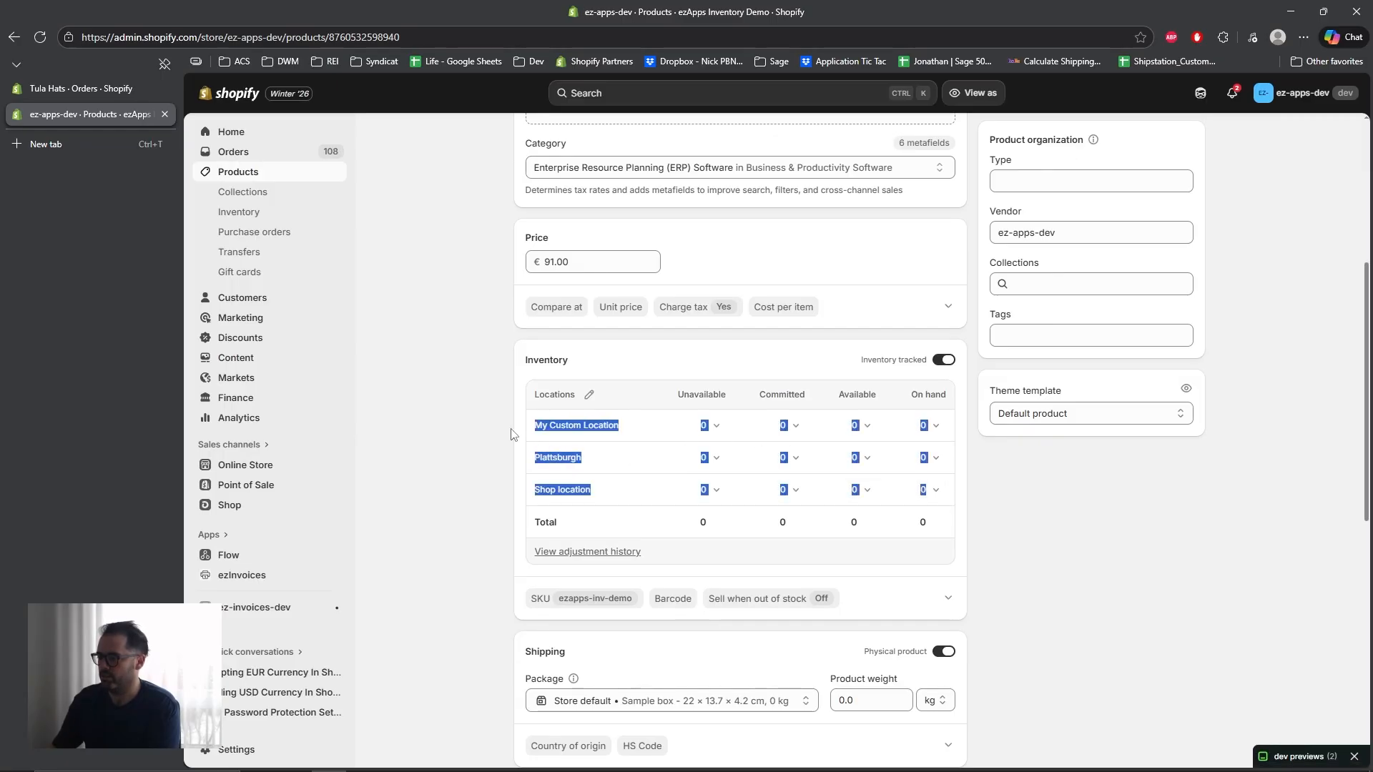
{"action": "scroll", "coordinate": [1174, 530], "scroll_direction": "up", "scroll_amount": 5}
{"action": "scroll", "coordinate": [666, 501], "scroll_direction": "down", "scroll_amount": 5}
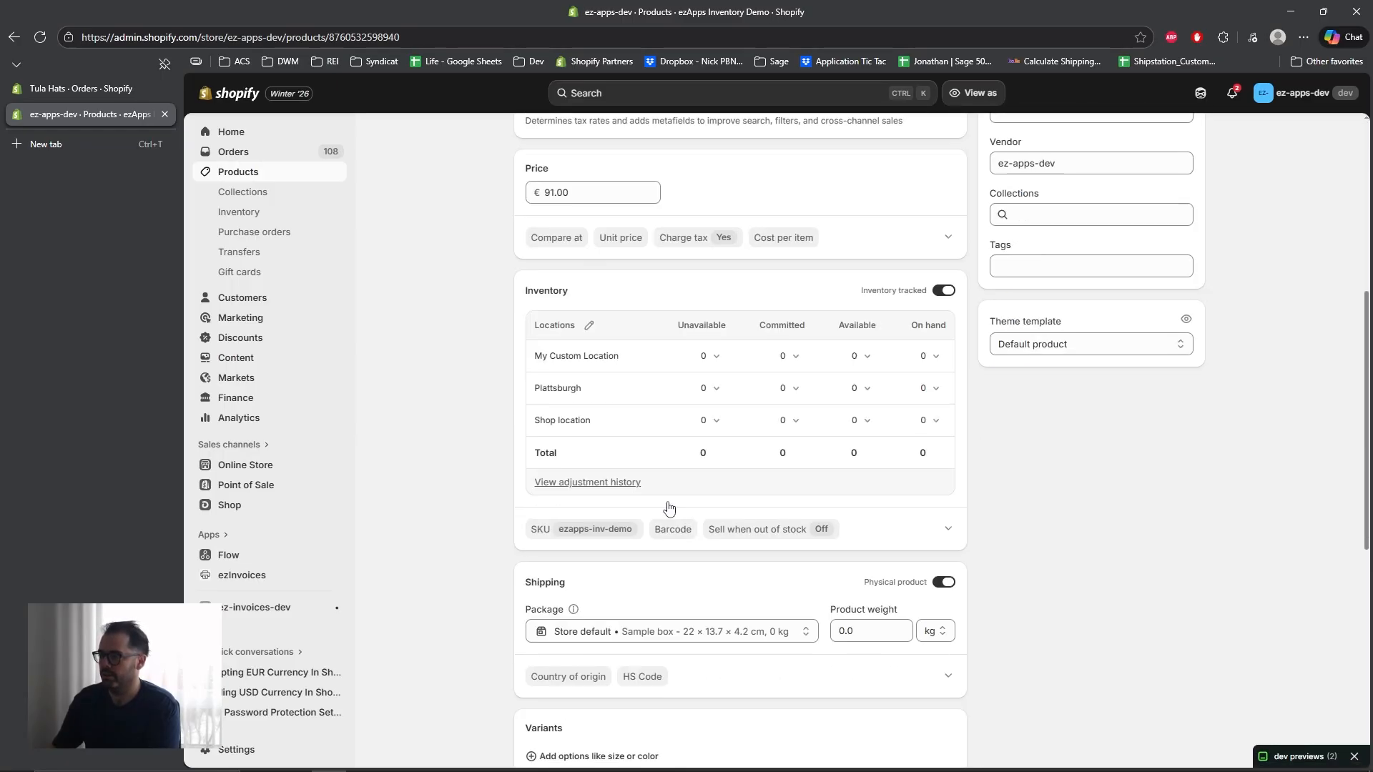
{"action": "scroll", "coordinate": [1015, 643], "scroll_direction": "up", "scroll_amount": 5}
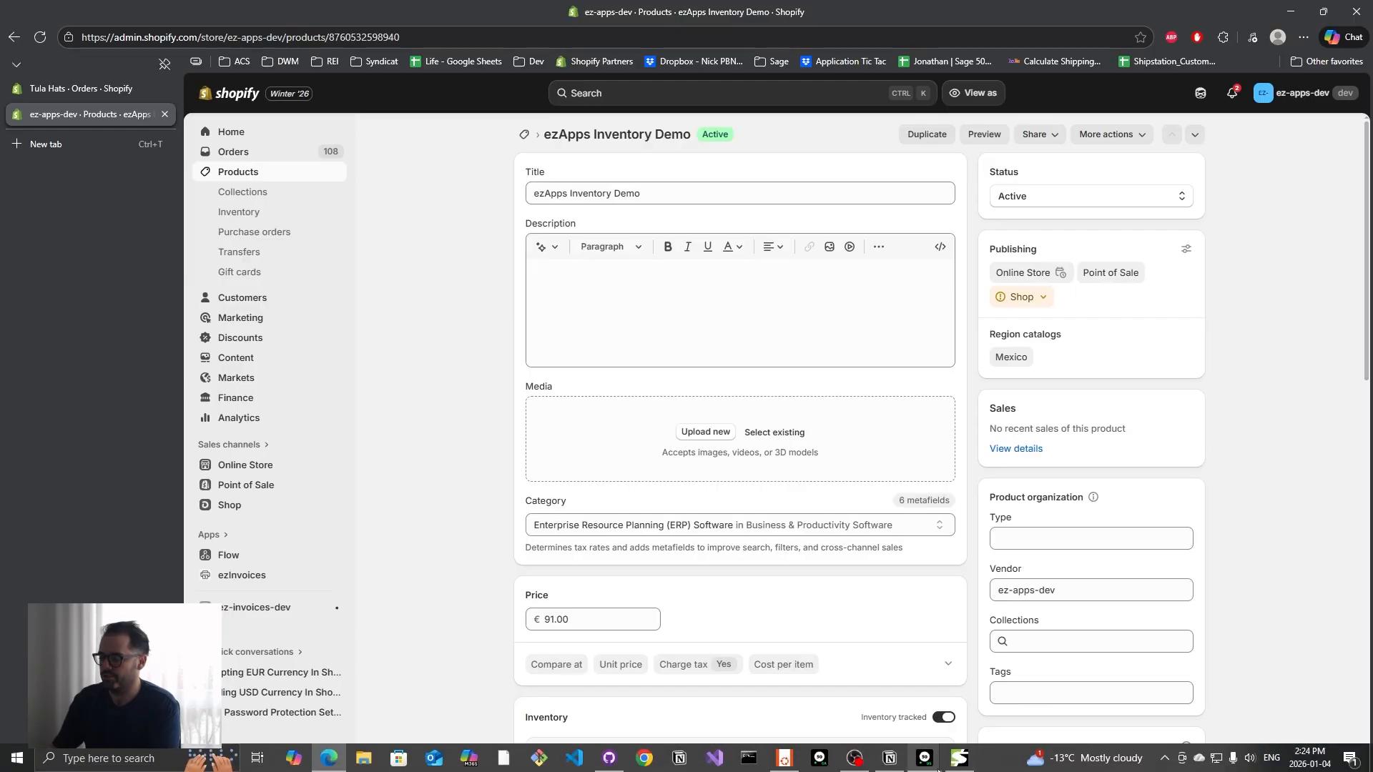
Step: Switch to the Purchases/Receive Inventory window in Sage 50 and choose ABC Publiser Inc. as the vendor
{"action": "left_click", "coordinate": [960, 759]}
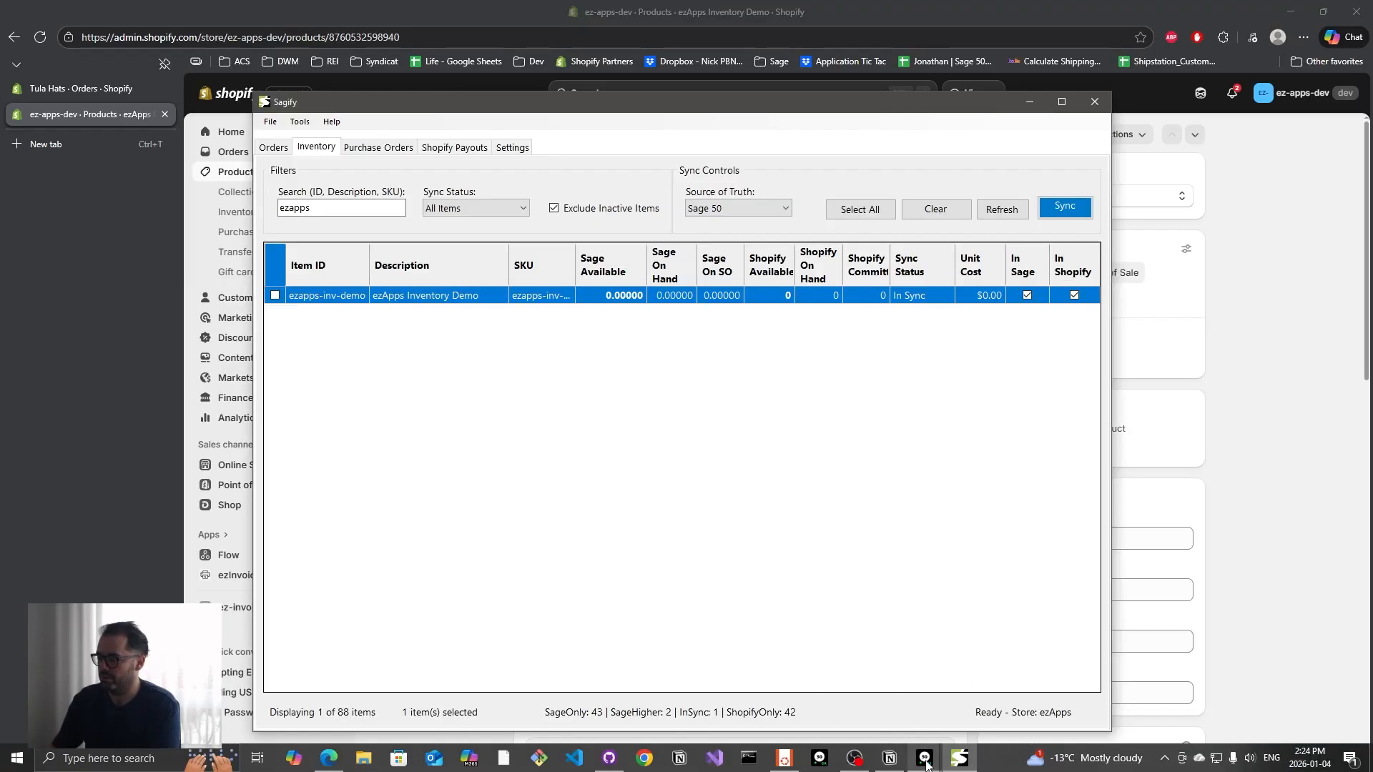
{"action": "mouse_move", "coordinate": [925, 759]}
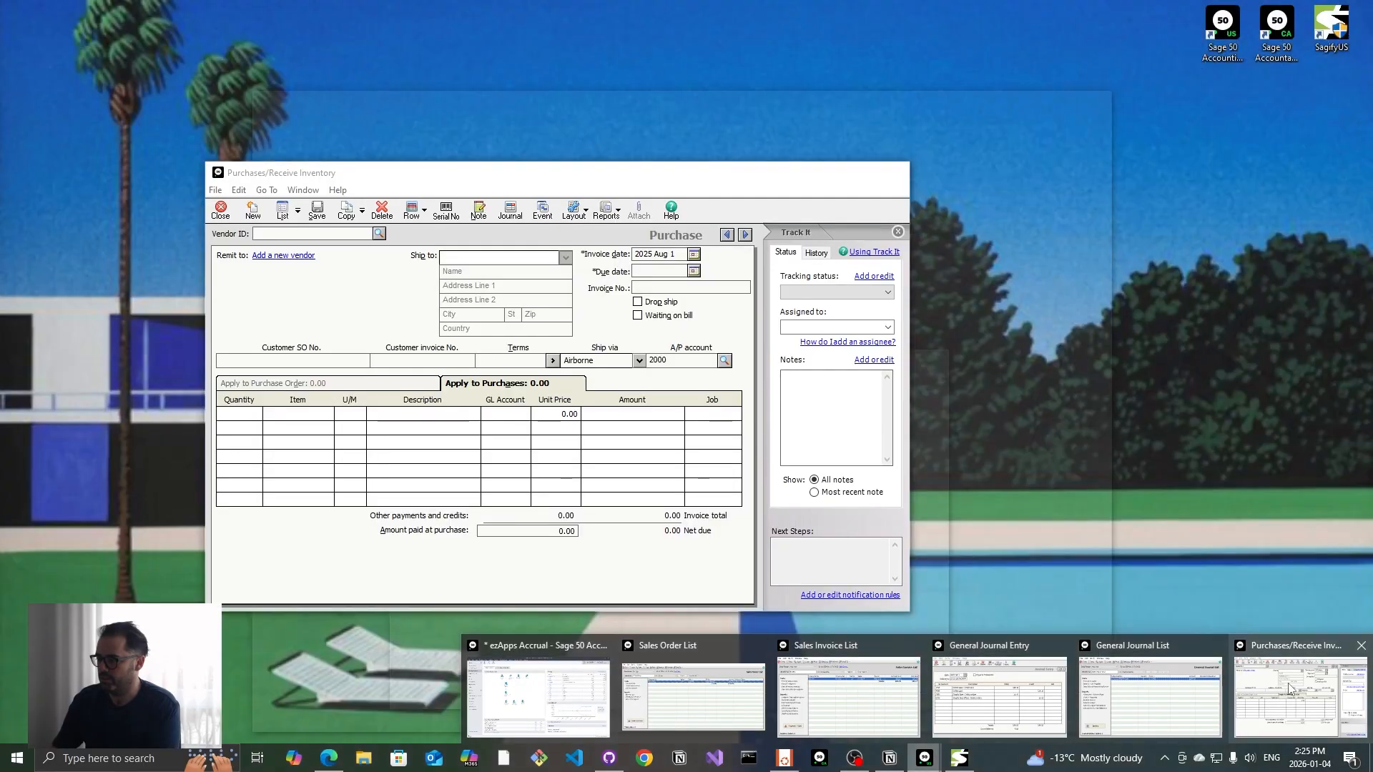
{"action": "left_click", "coordinate": [1300, 697]}
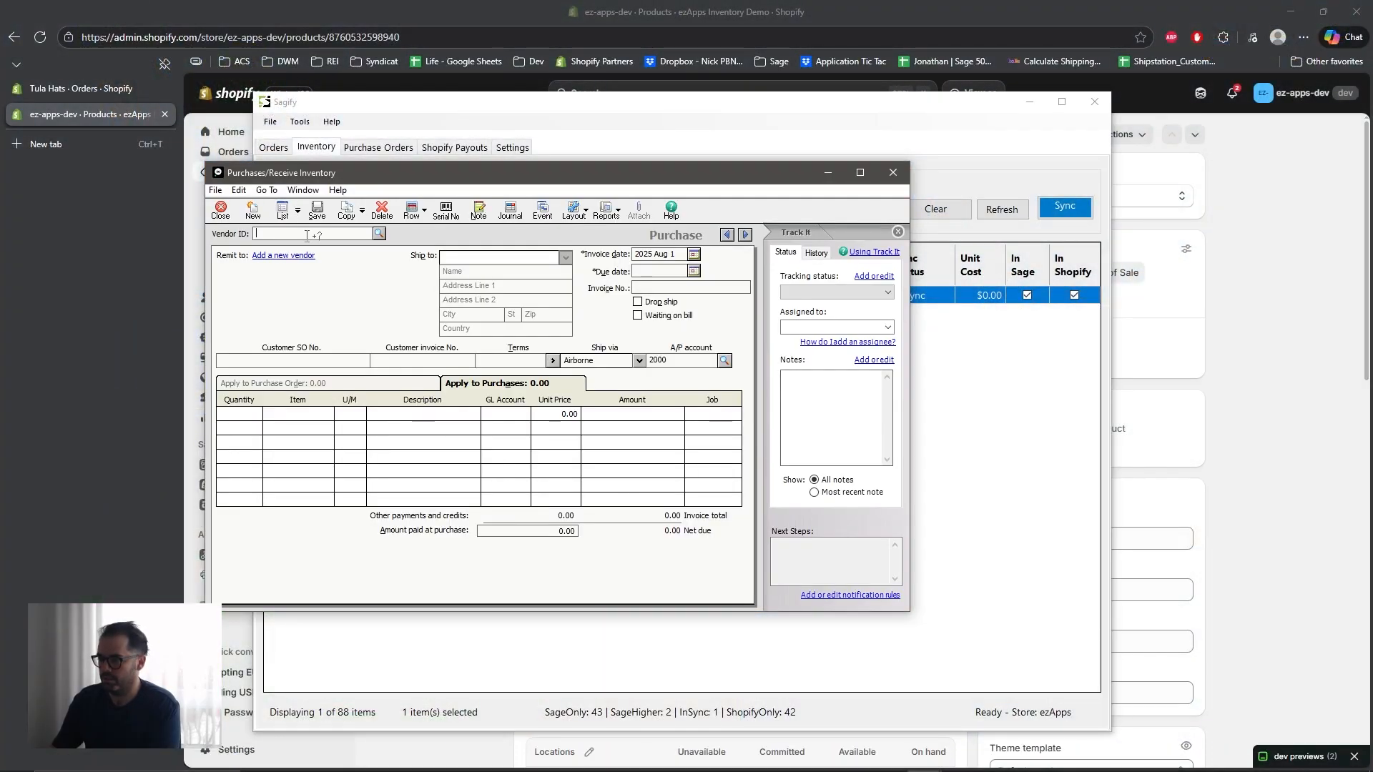
{"action": "left_click", "coordinate": [379, 234]}
{"action": "left_click", "coordinate": [425, 249]}
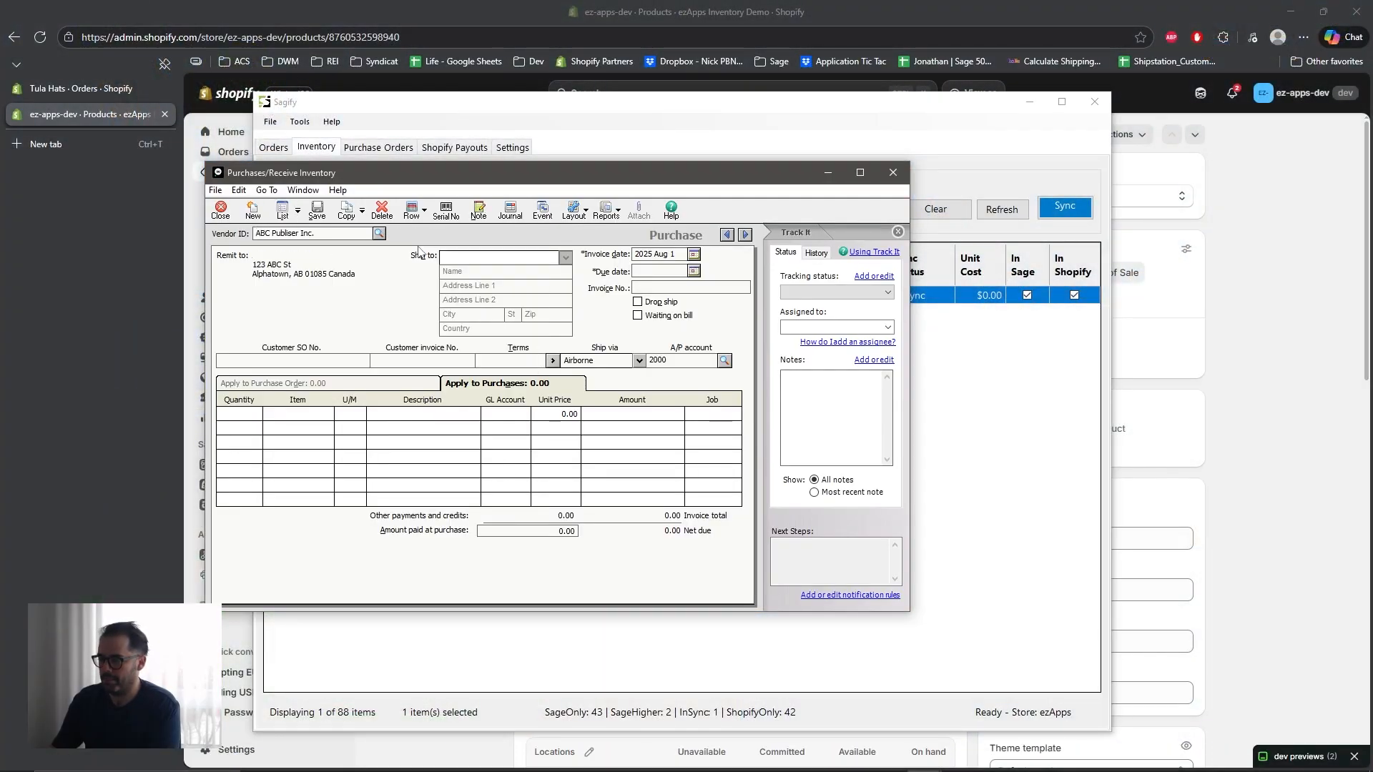
Step: Enter a direct purchase line without a purchase order for 100 units of item ezapps-inv-demo
{"action": "left_click", "coordinate": [429, 384]}
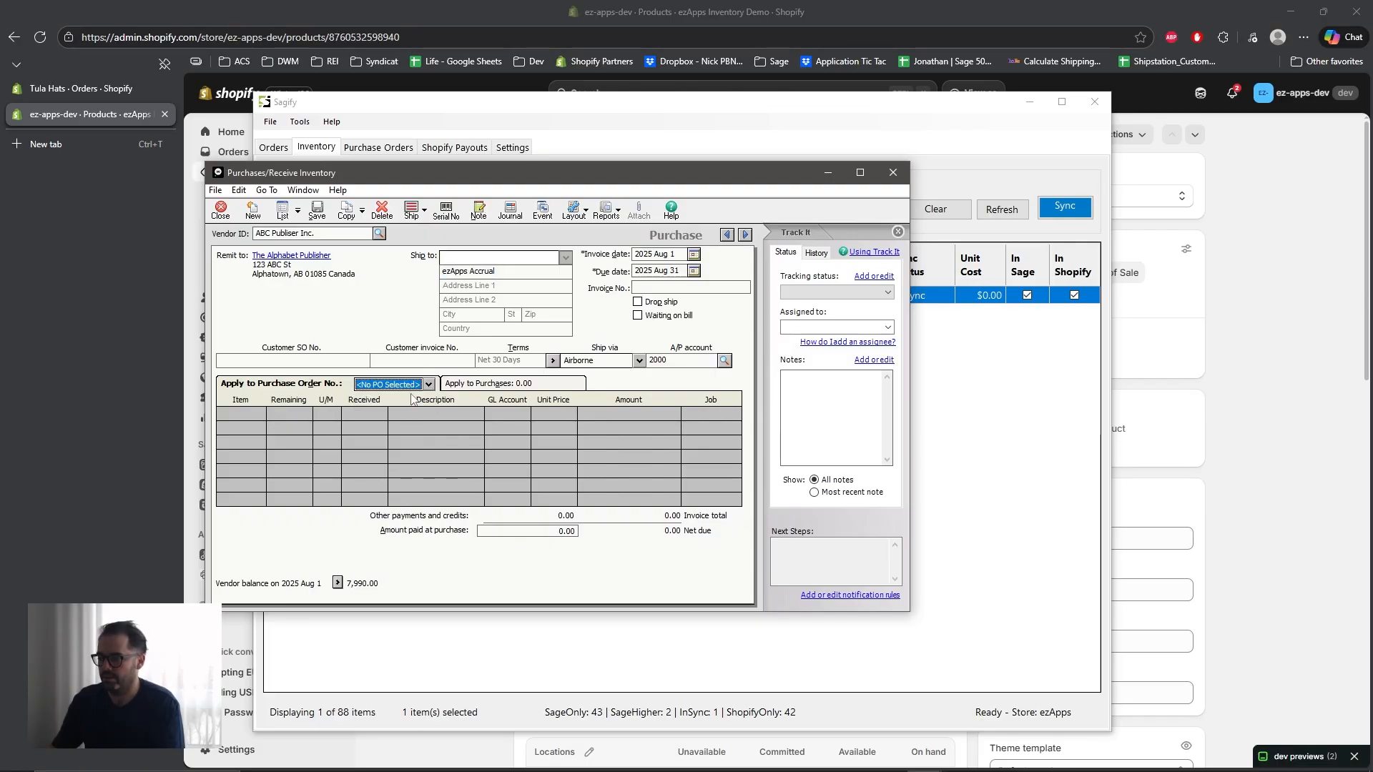
{"action": "left_click", "coordinate": [341, 362]}
{"action": "left_click", "coordinate": [324, 385]}
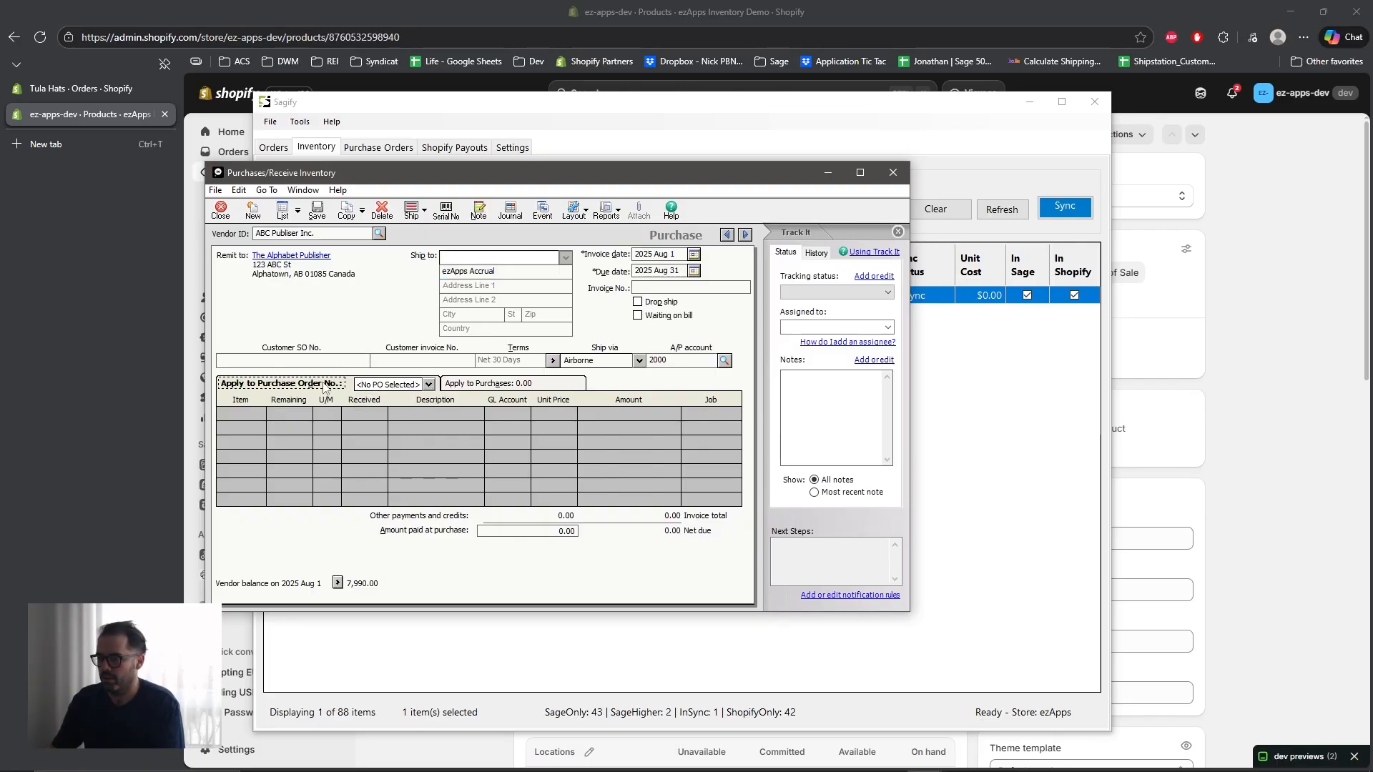
{"action": "left_click", "coordinate": [484, 383]}
{"action": "left_click", "coordinate": [229, 416]}
{"action": "type", "text": "100"}
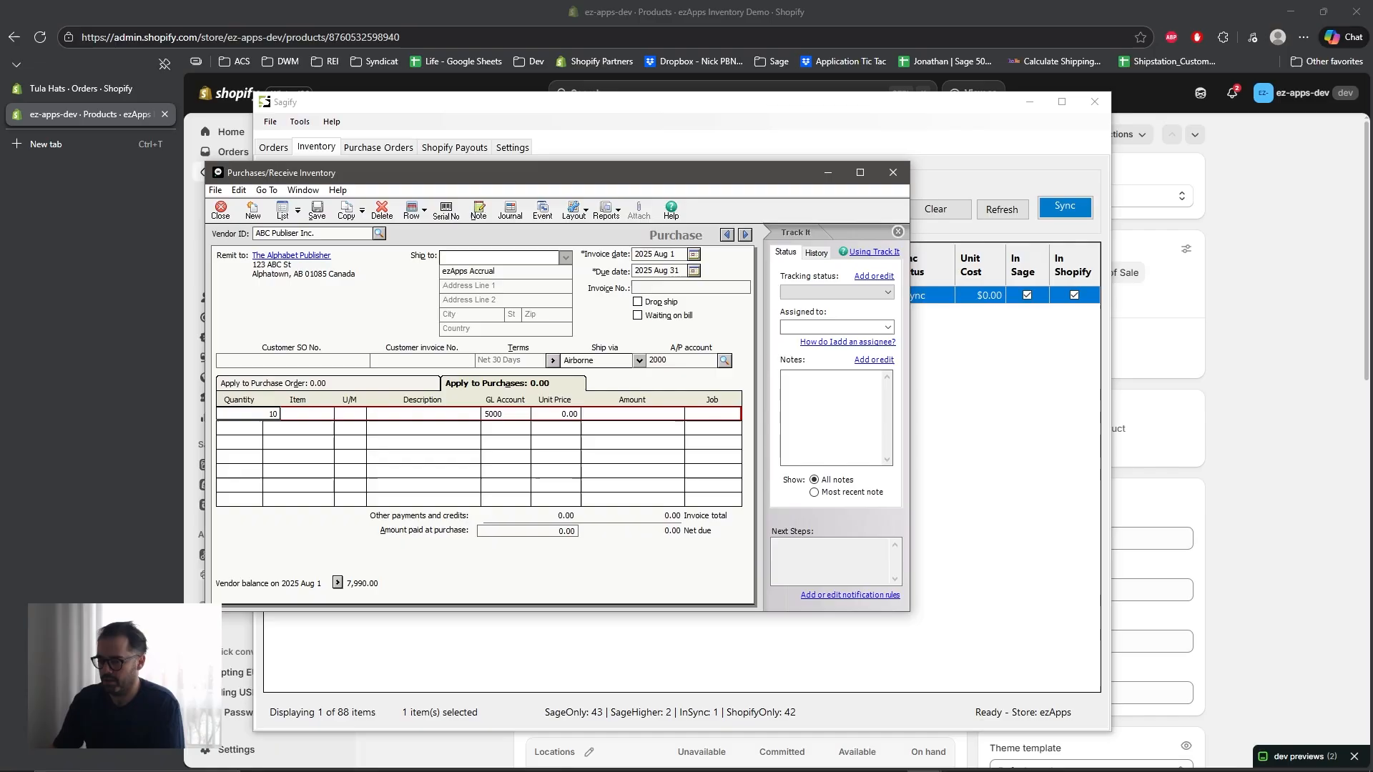
{"action": "key", "text": "Tab"}
{"action": "left_click", "coordinate": [334, 413]}
{"action": "type", "text": "ez"}
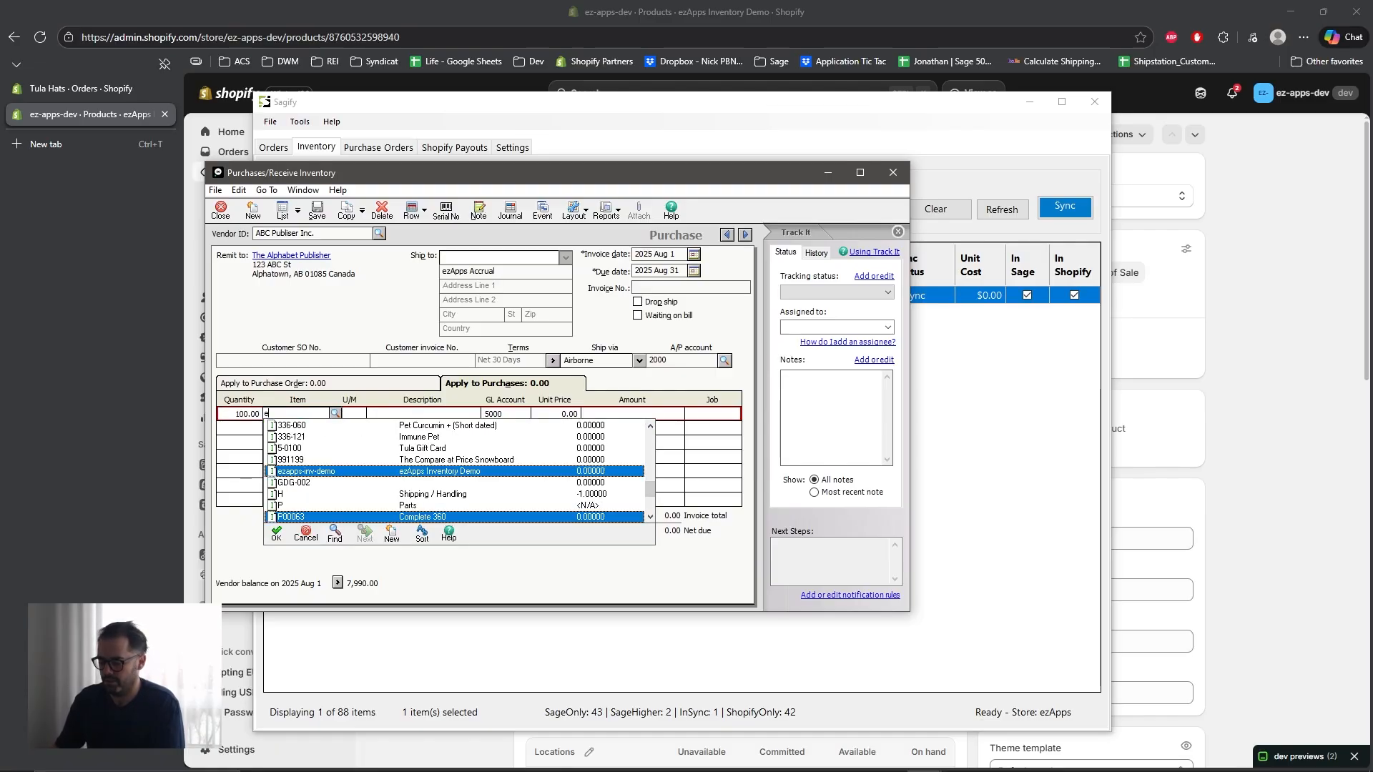
{"action": "left_click", "coordinate": [315, 469]}
Step: Set the amount of the ezapps-inv-demo purchase line to 10.00
{"action": "key", "text": "Tab"}
{"action": "key", "text": "Tab"}
{"action": "key", "text": "Tab"}
{"action": "key", "text": "Tab"}
{"action": "key", "text": "Tab"}
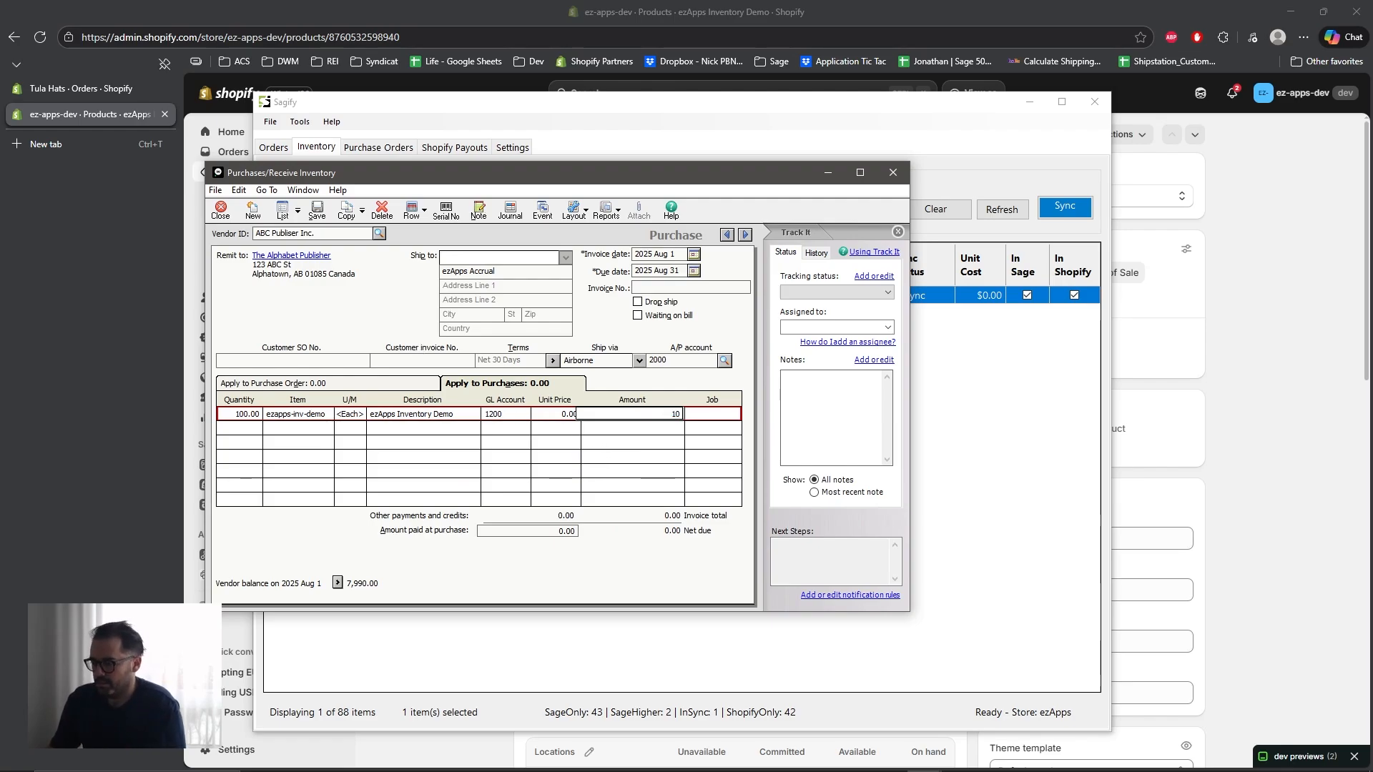
{"action": "key", "text": "Tab"}
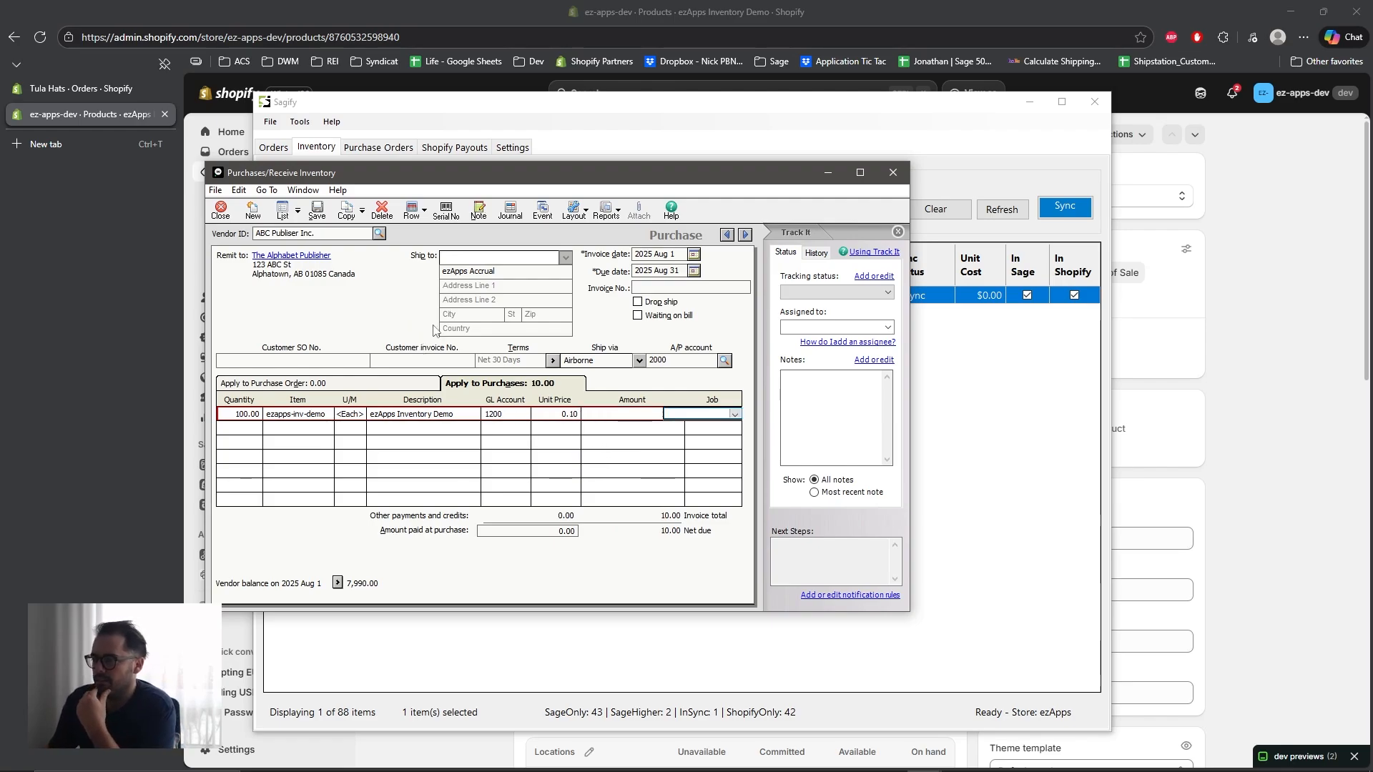
Step: Give the purchase the invoice number 1991, save it and close the Purchases/Receive Inventory window
{"action": "left_click", "coordinate": [316, 212]}
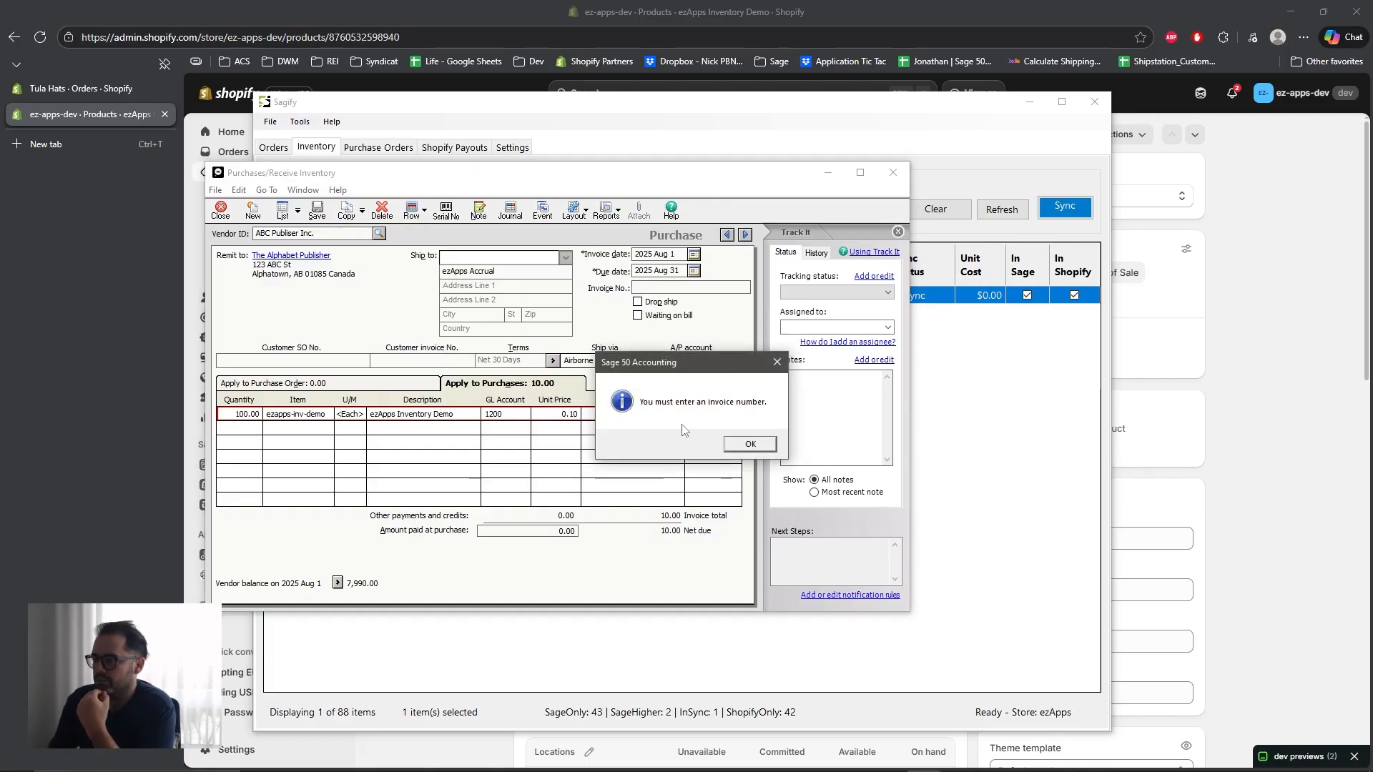
{"action": "left_click", "coordinate": [747, 445]}
{"action": "type", "text": "1"}
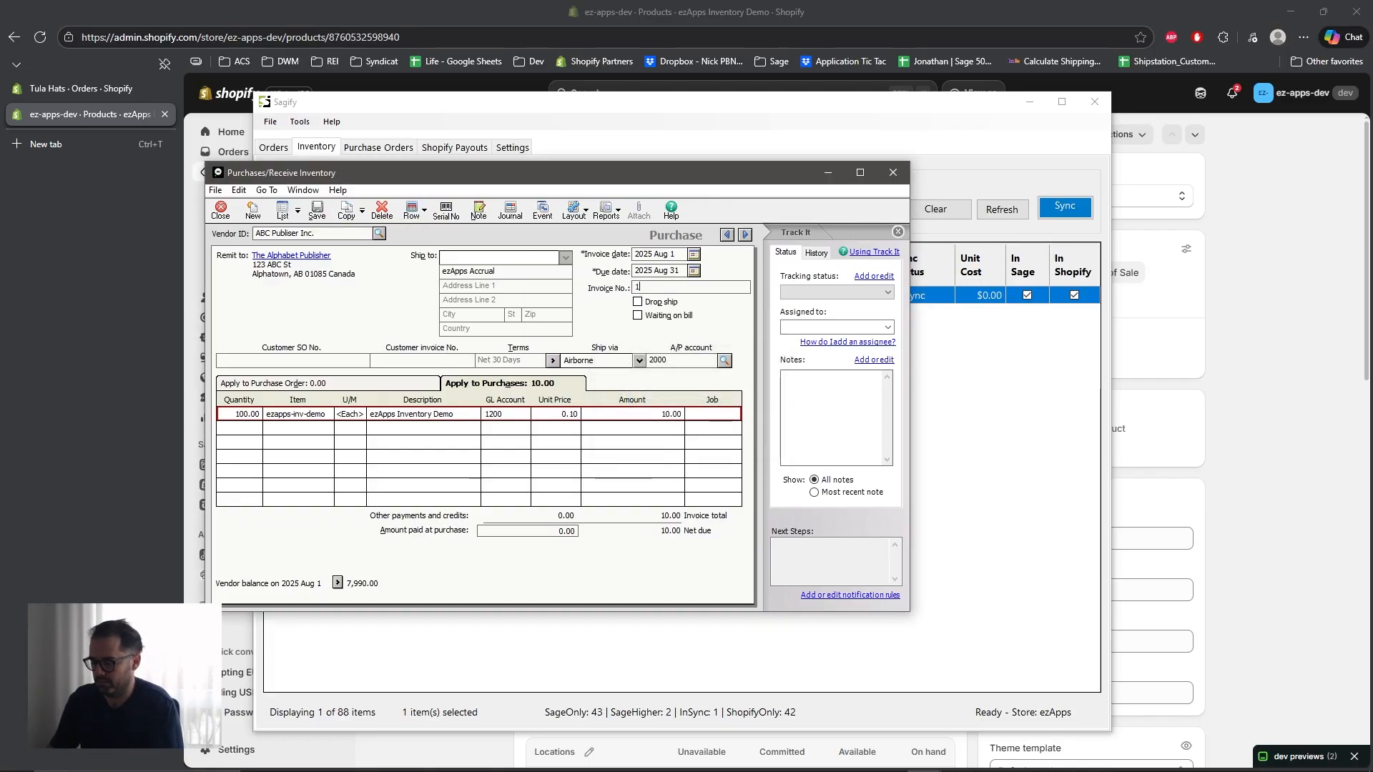
{"action": "type", "text": "991"}
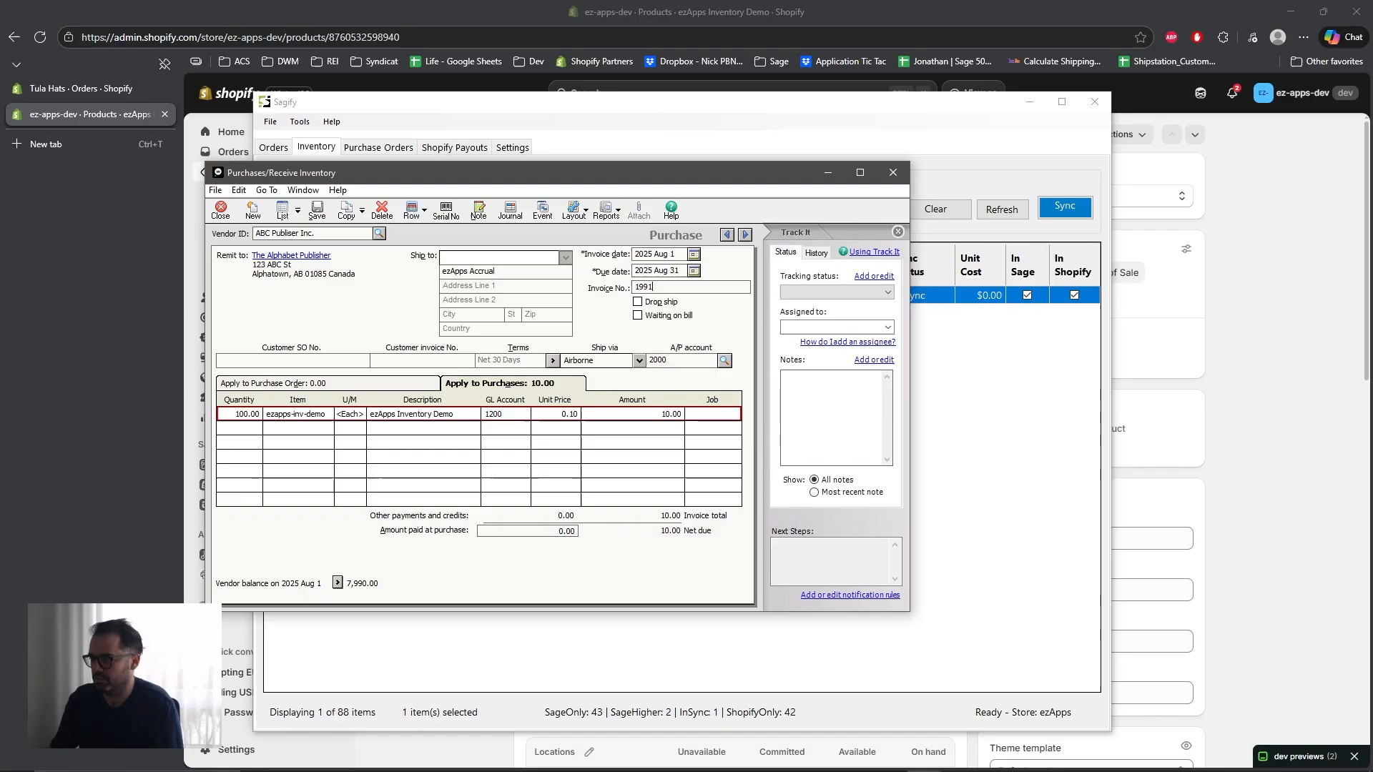
{"action": "left_click", "coordinate": [317, 211]}
{"action": "left_click", "coordinate": [893, 174]}
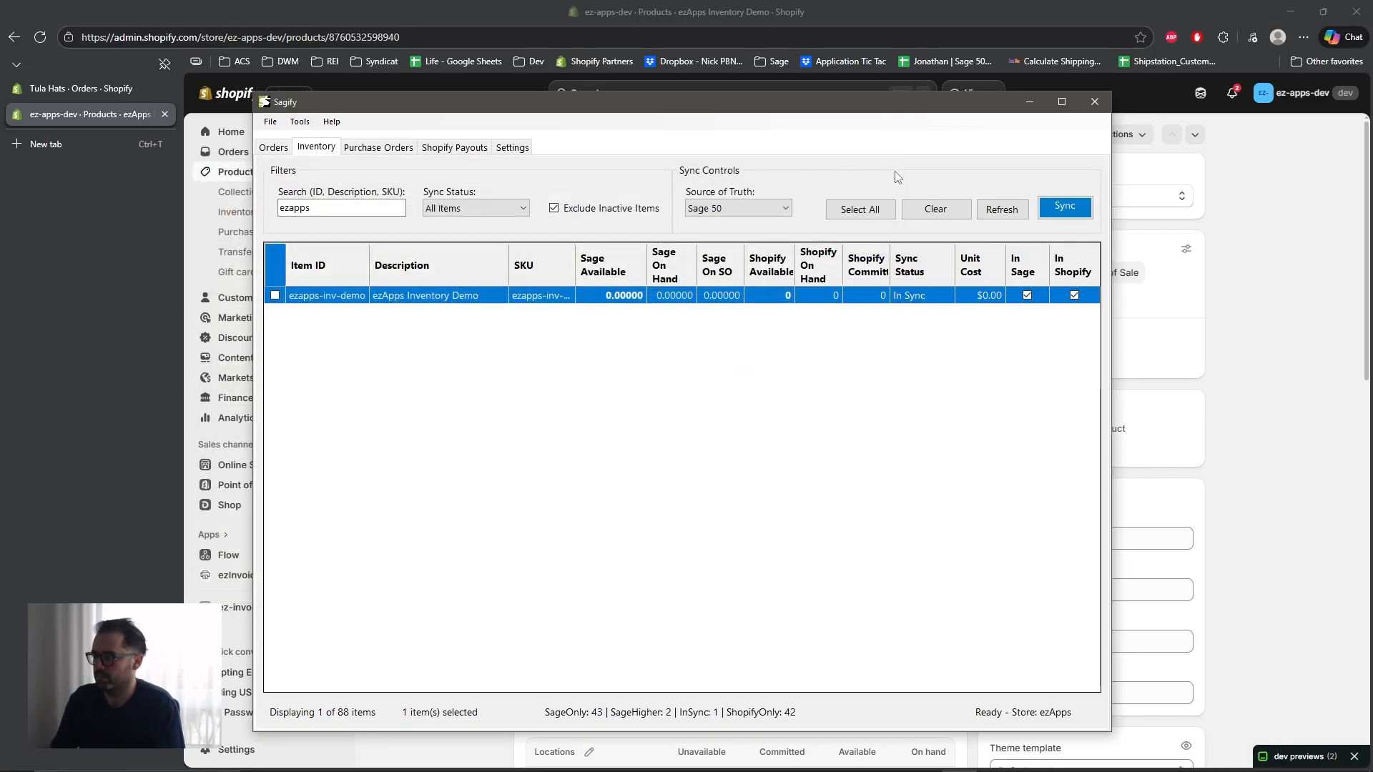
Step: Refresh the Sagify inventory filtered by ezapps and widen the Sage Available column slightly
{"action": "left_click", "coordinate": [1005, 215]}
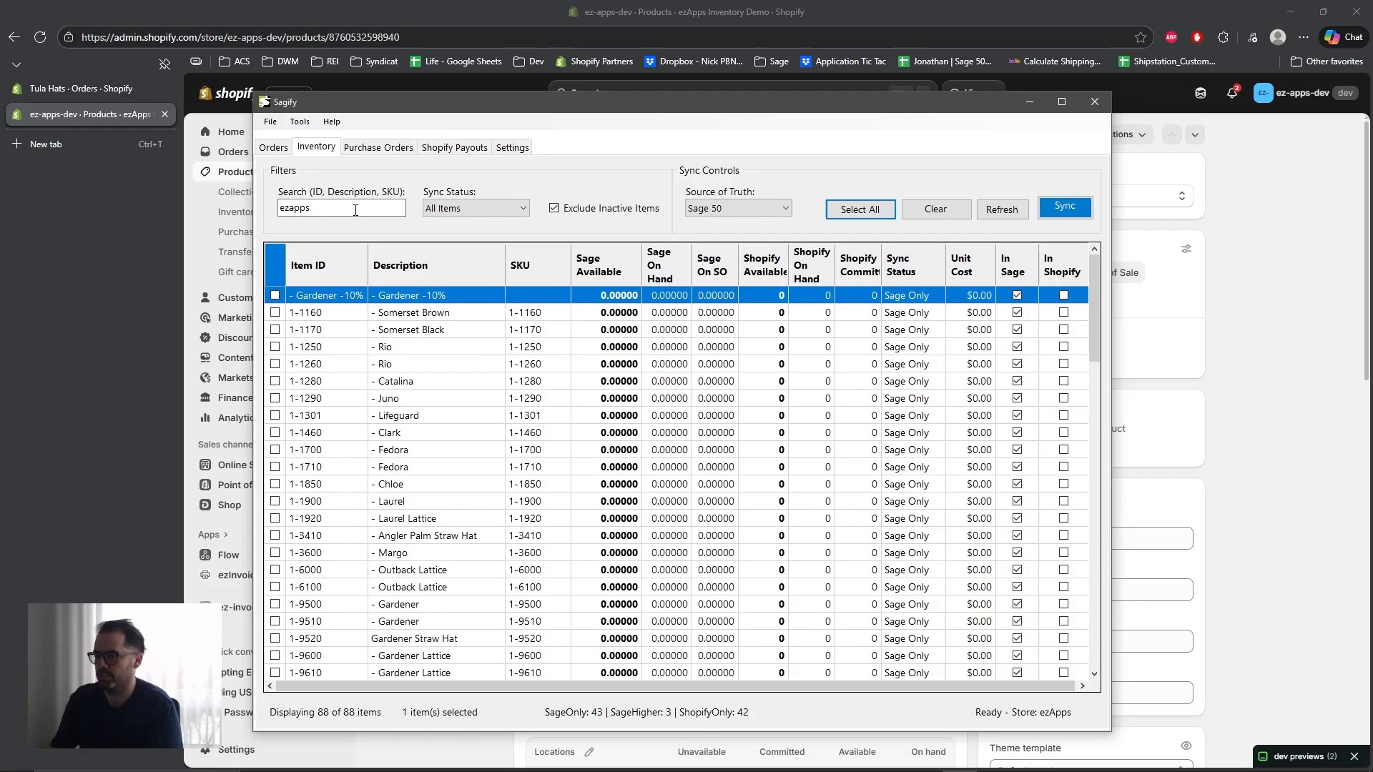
{"action": "left_click", "coordinate": [352, 209]}
{"action": "key", "text": "Return"}
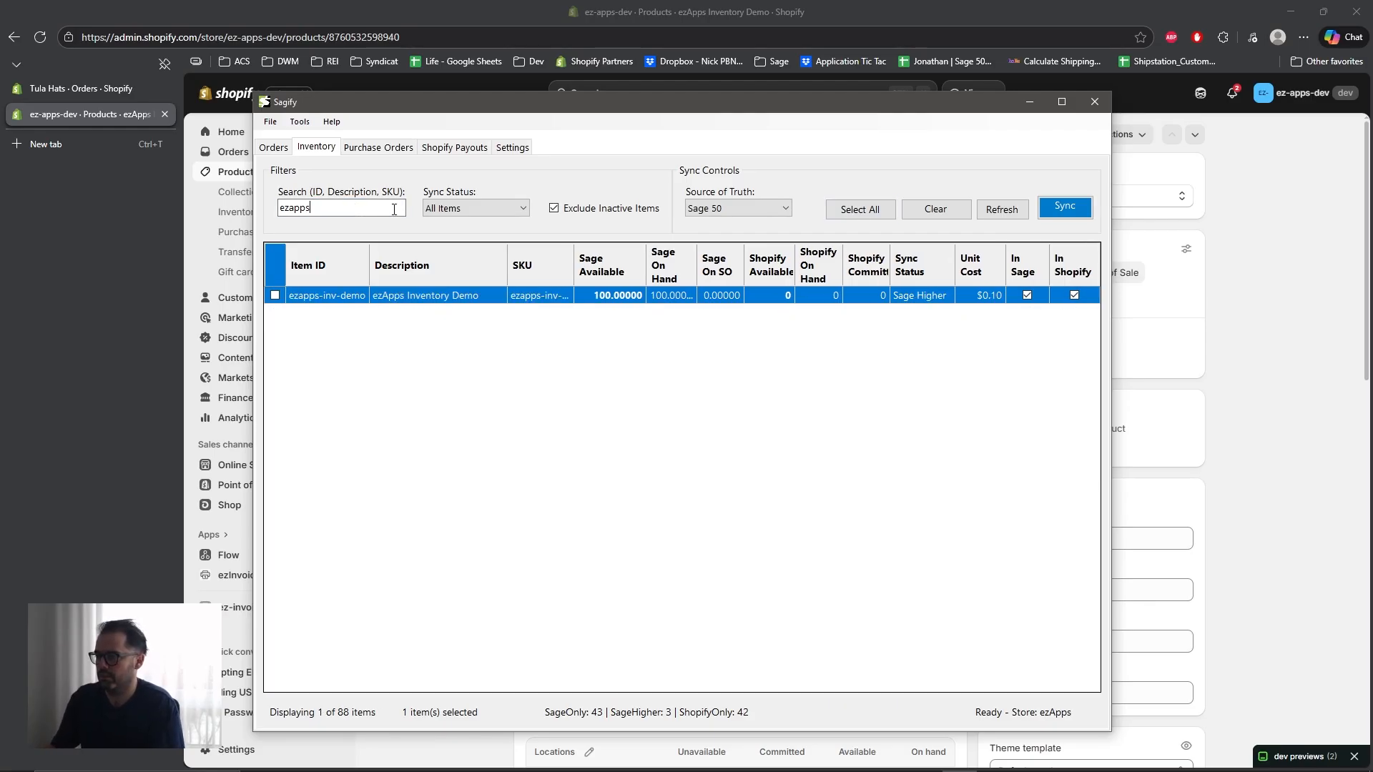
{"action": "left_click_drag", "start_coordinate": [645, 264], "coordinate": [659, 265]}
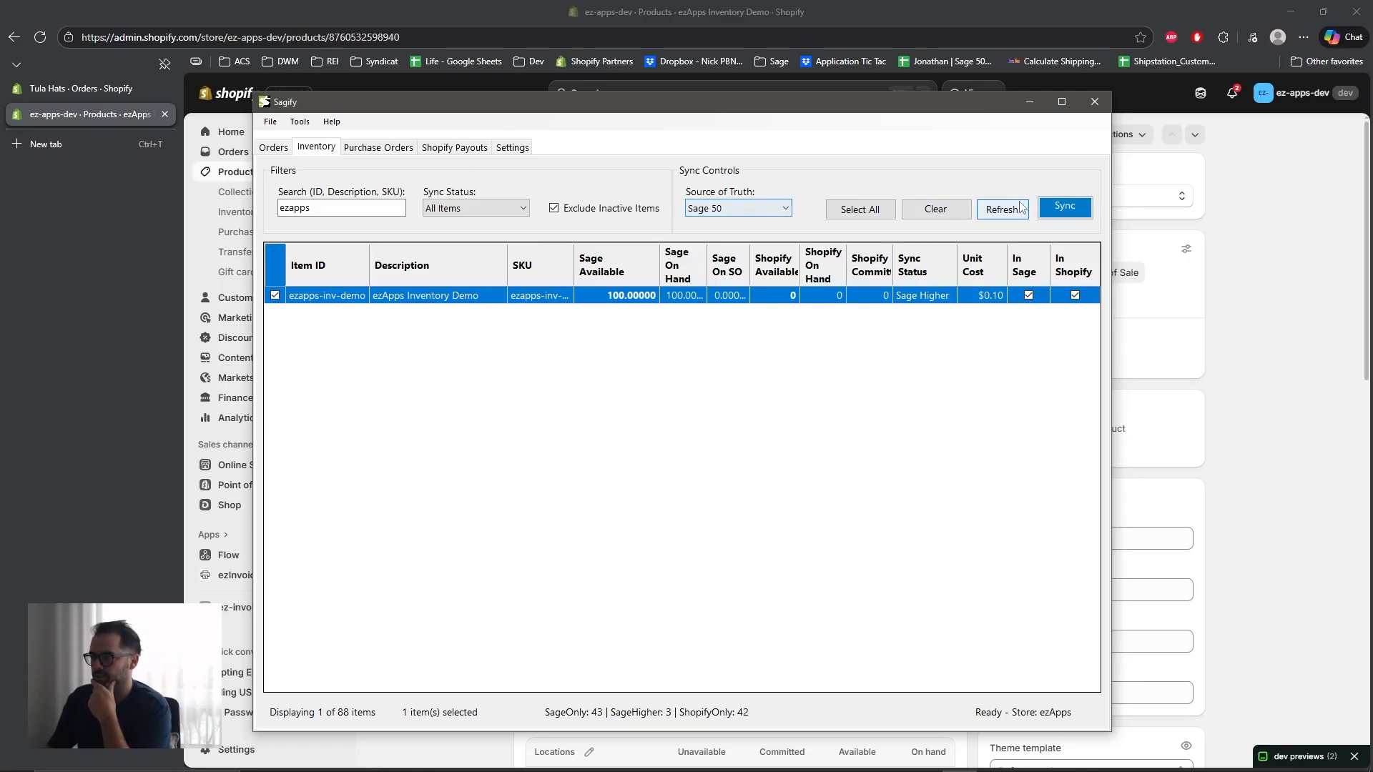
Step: Sync item ezapps-inv-demo from Sage 50 to Shopify, choosing Plattsburgh as the location to update
{"action": "left_click", "coordinate": [1064, 212]}
{"action": "left_click", "coordinate": [733, 478]}
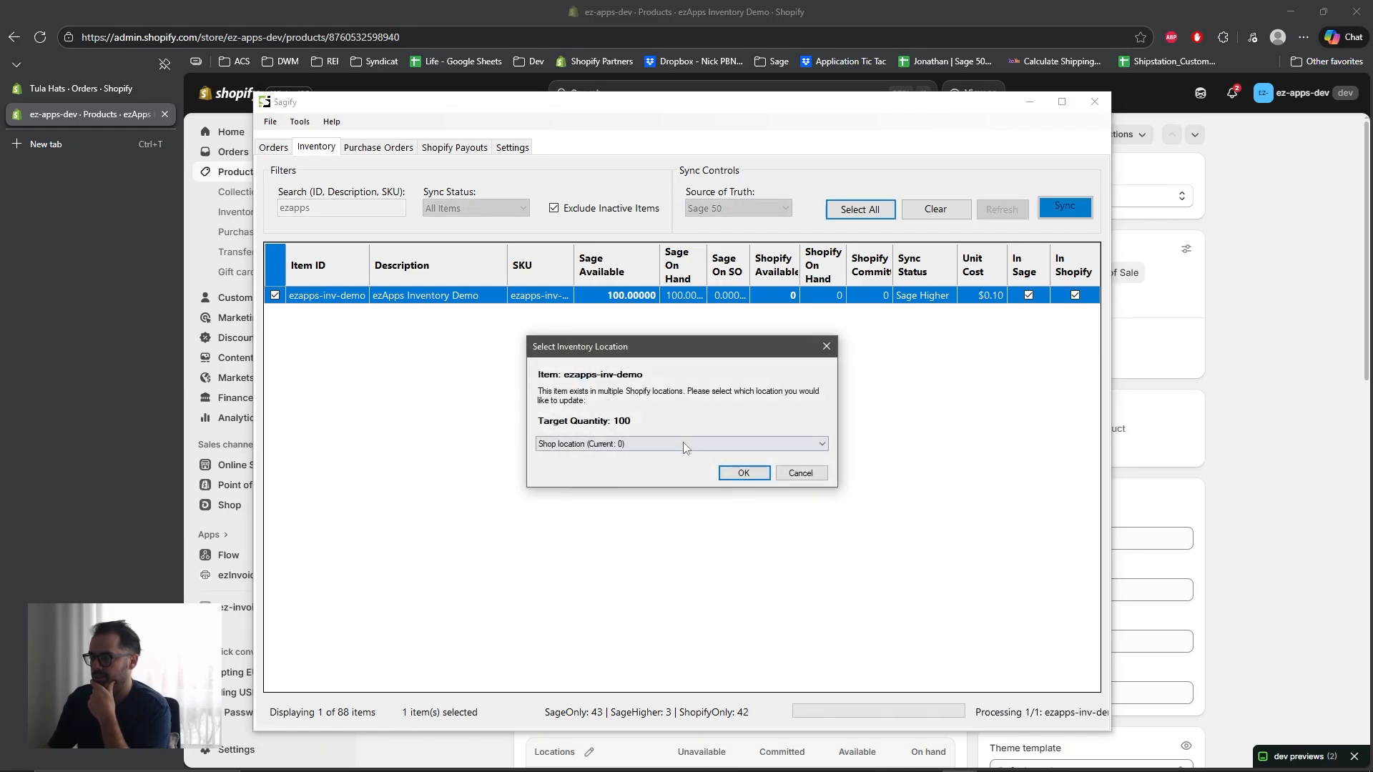
{"action": "left_click", "coordinate": [683, 444]}
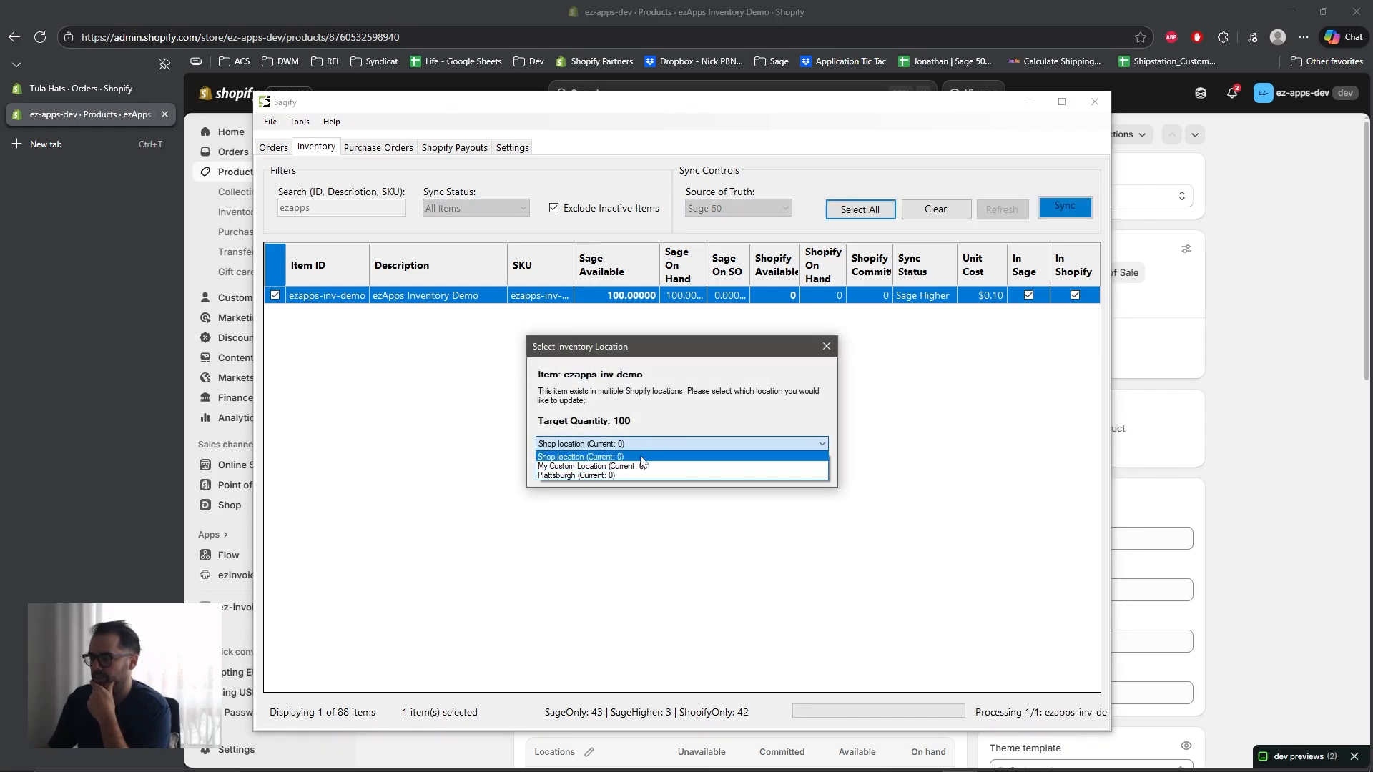
{"action": "left_click", "coordinate": [606, 475]}
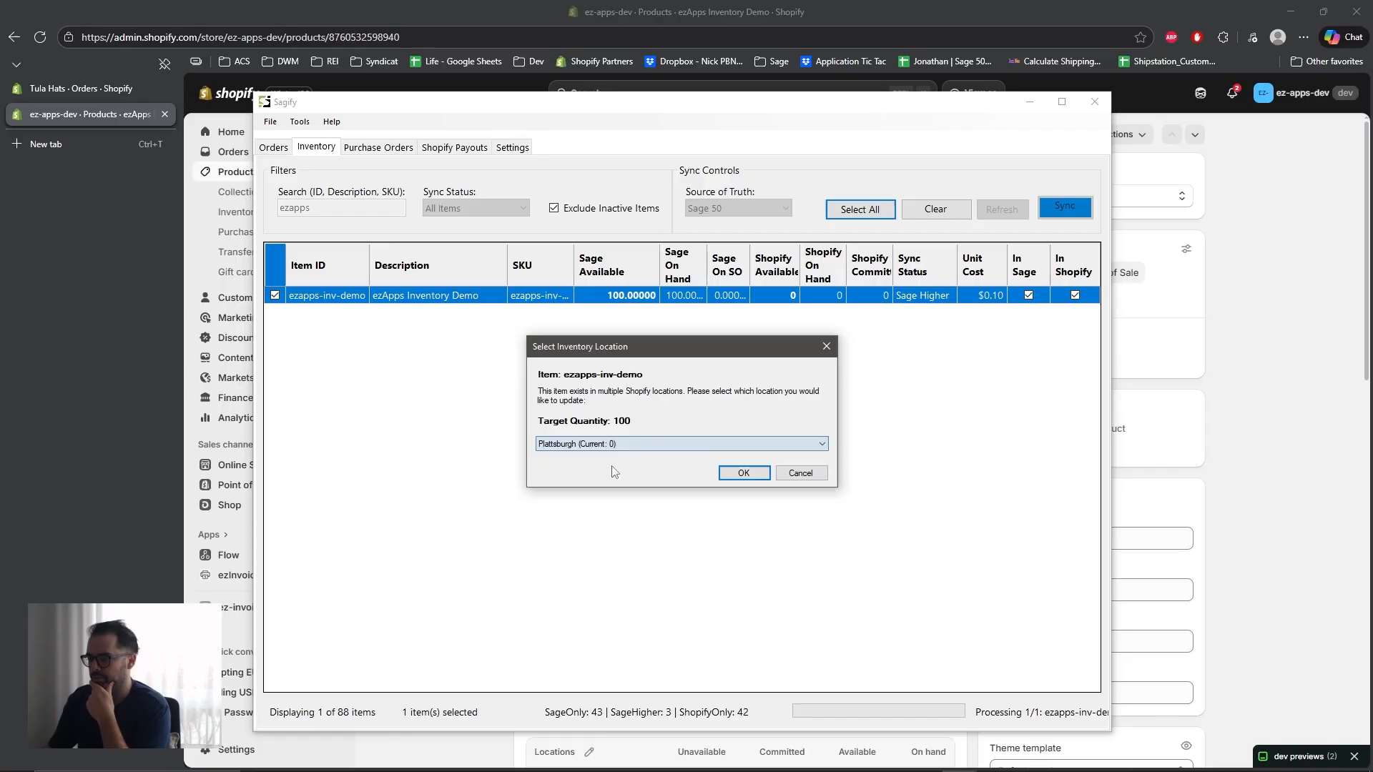
{"action": "left_click", "coordinate": [744, 473]}
{"action": "left_click", "coordinate": [754, 446]}
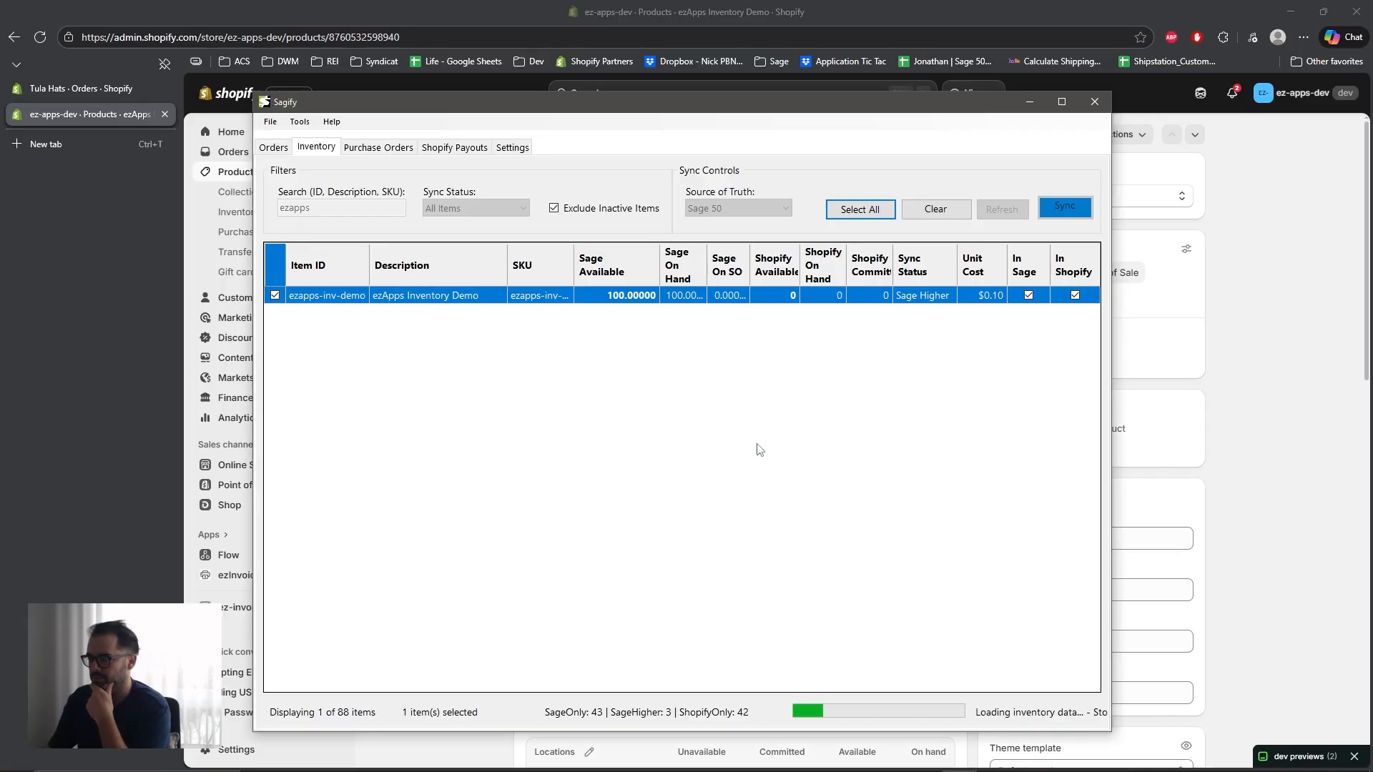
Step: Return to the Shopify product page, reload it and check the inventory quantities at each location
{"action": "left_click", "coordinate": [372, 209]}
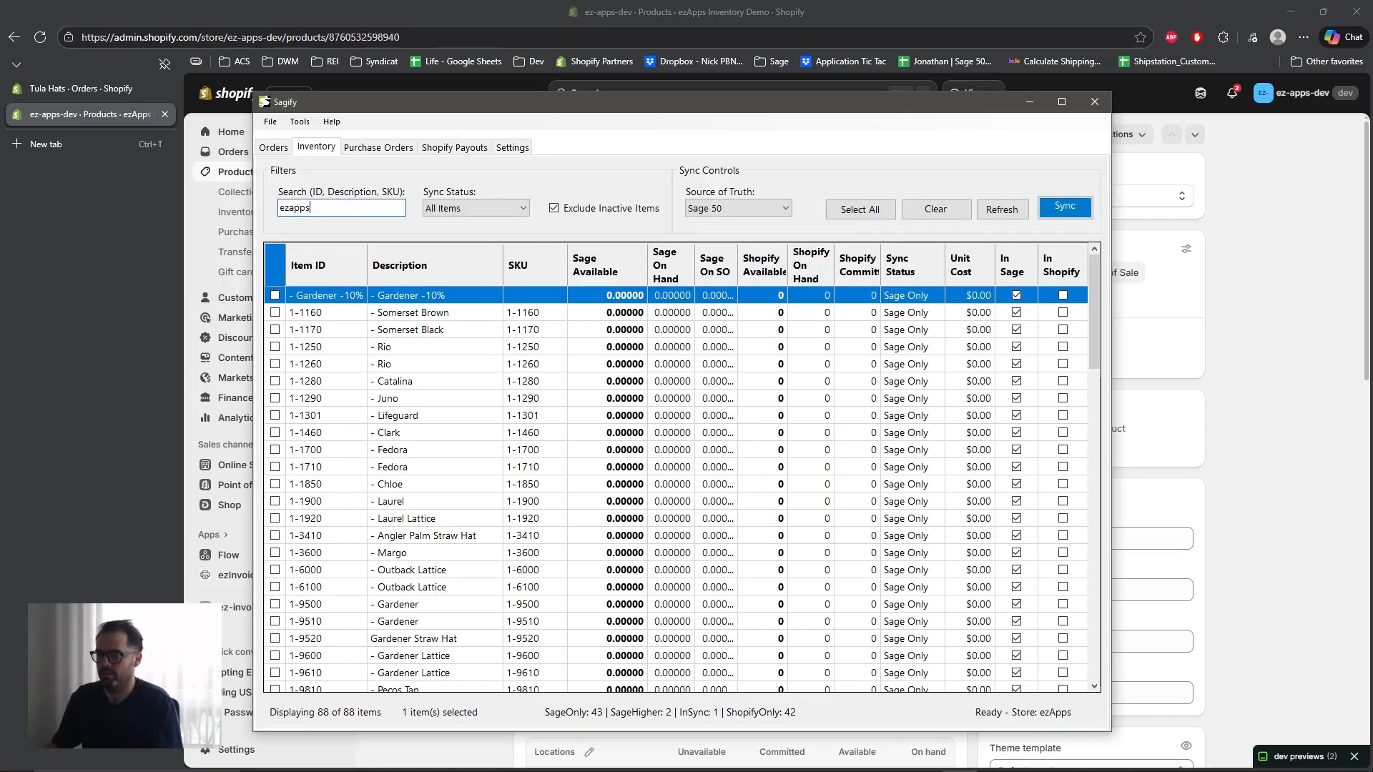
{"action": "left_click", "coordinate": [1284, 346]}
{"action": "scroll", "coordinate": [1266, 397], "scroll_direction": "down", "scroll_amount": 3}
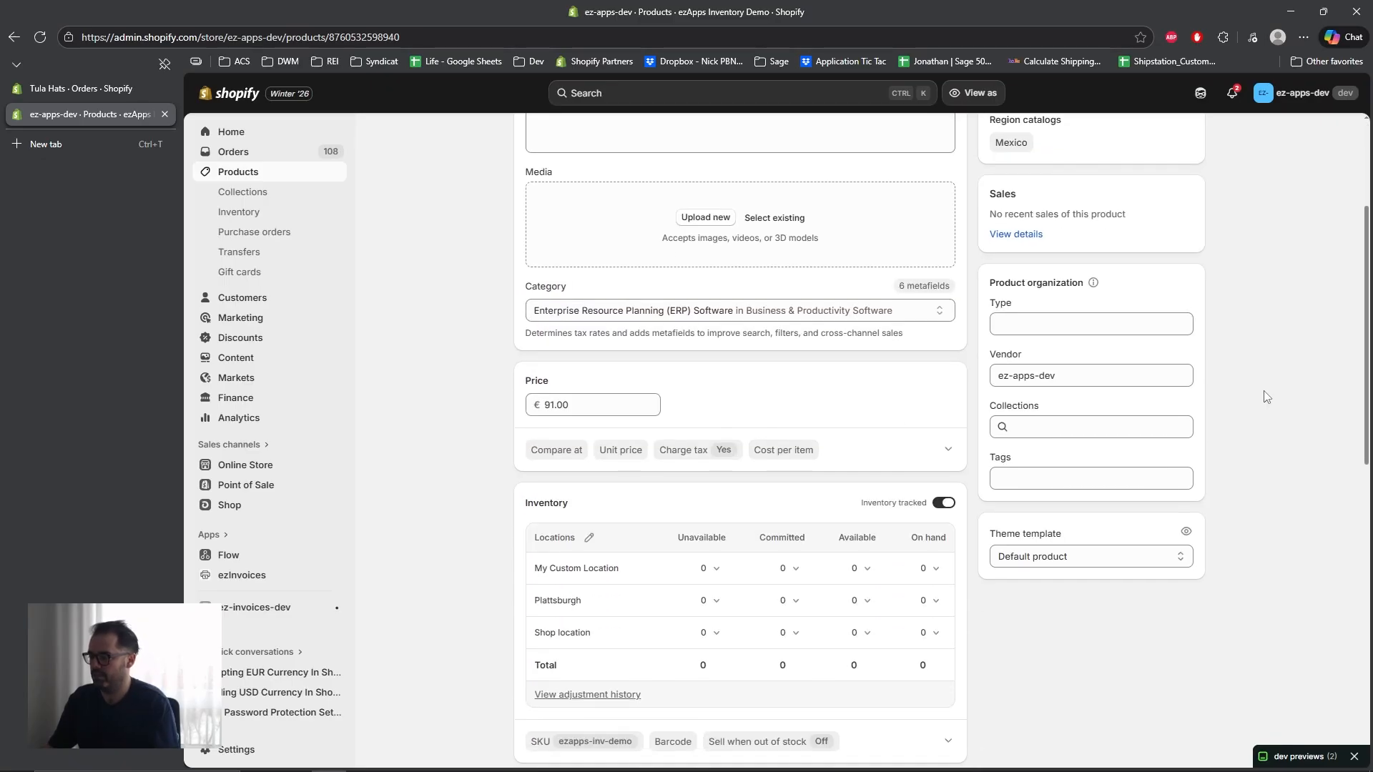
{"action": "key", "text": "F5"}
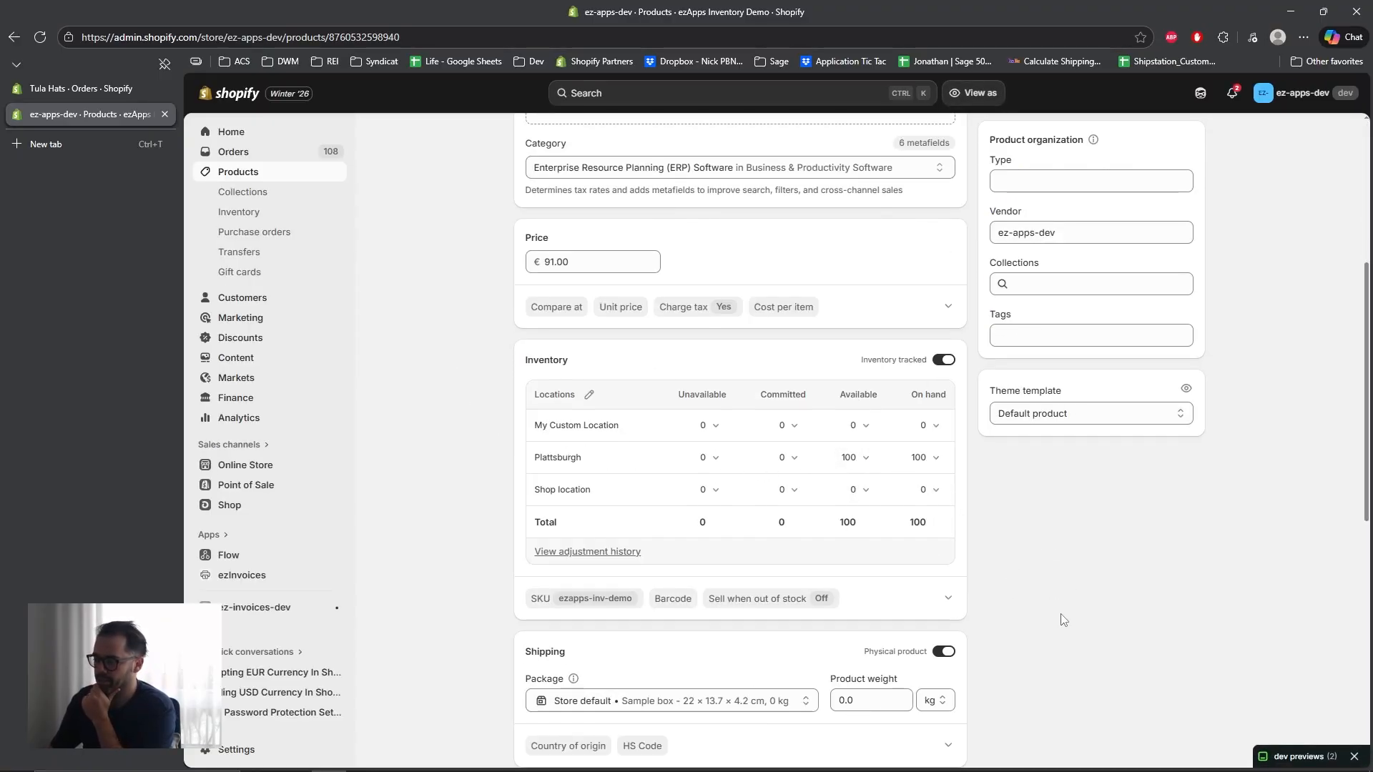
{"action": "scroll", "coordinate": [1064, 619], "scroll_direction": "up", "scroll_amount": 5}
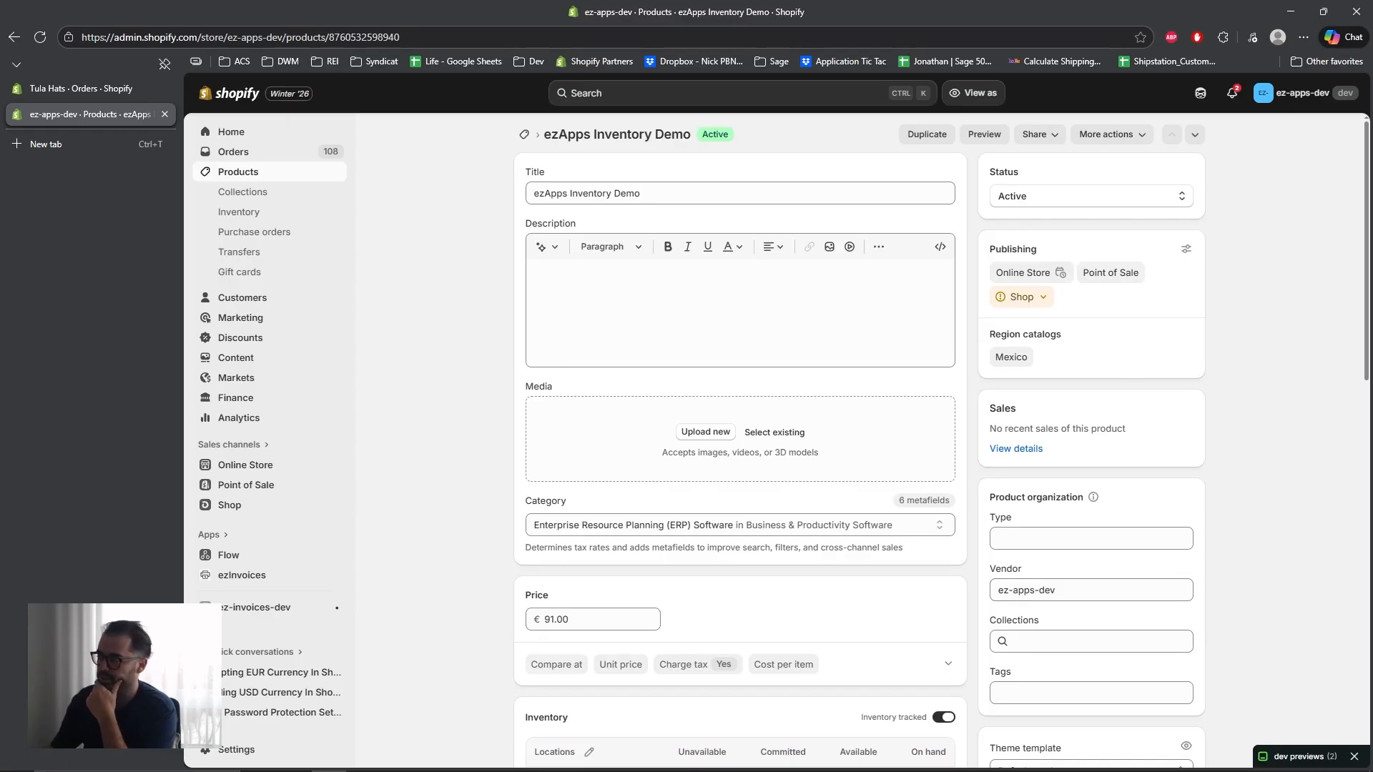
{"action": "mouse_move", "coordinate": [958, 769]}
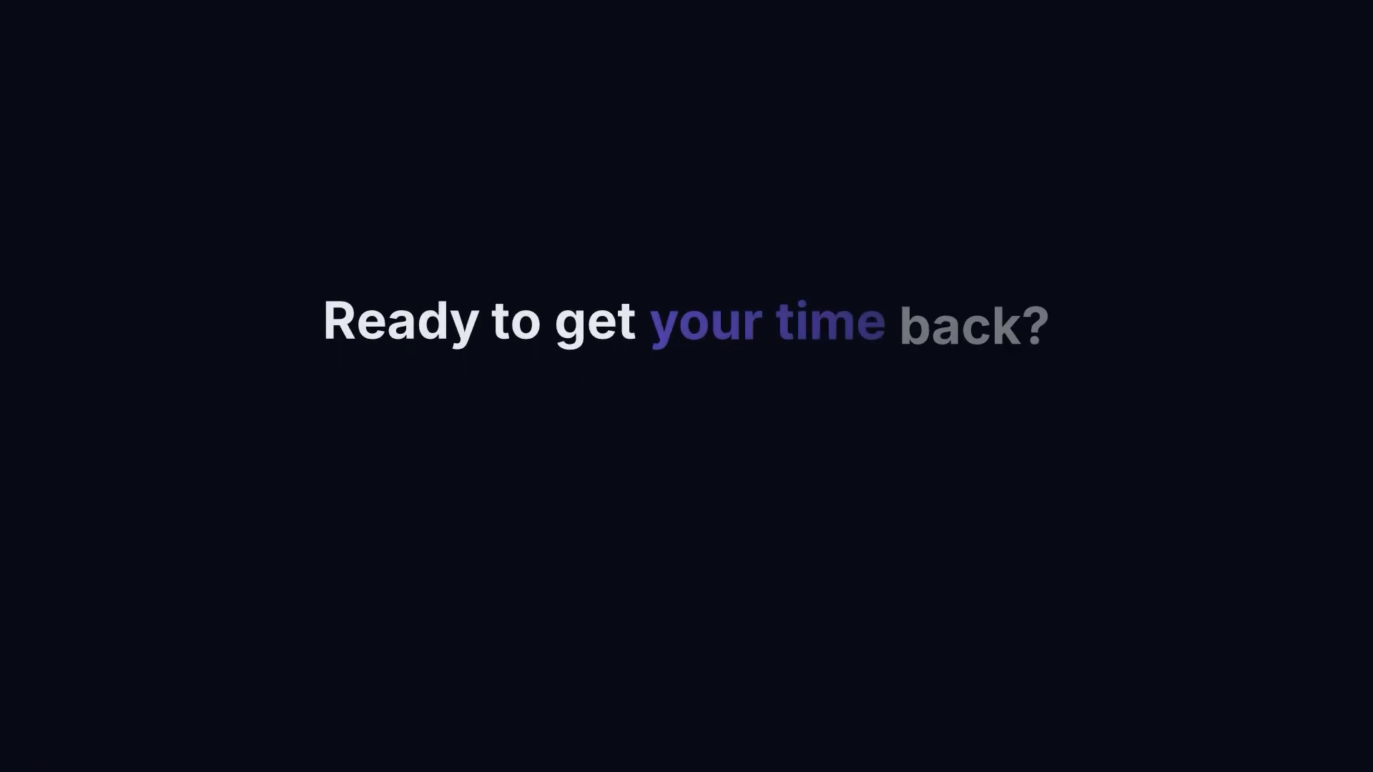